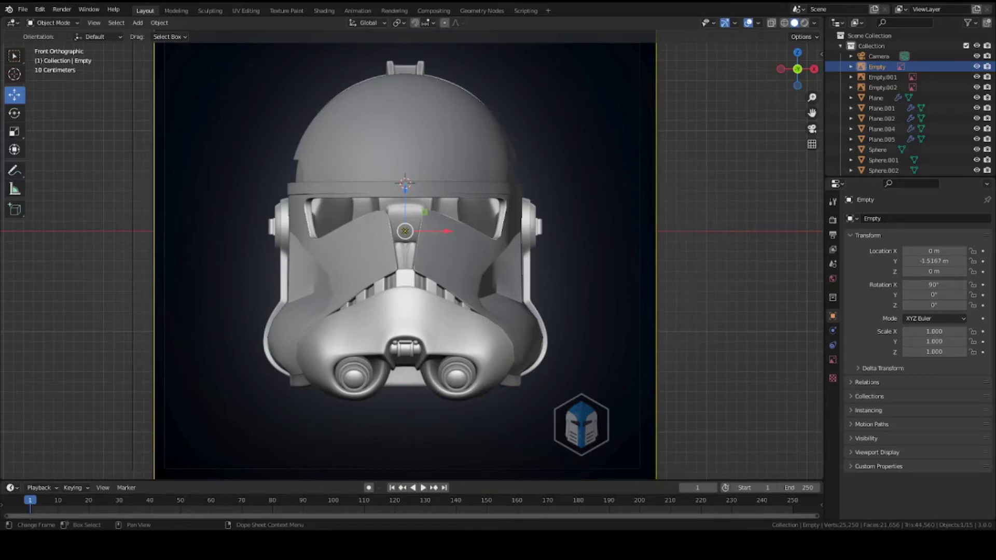
- Add a plane mesh and lower it along the Z axis to the height of the helmet's mouthpiece
{"action": "scroll", "coordinate": [408, 322], "scroll_direction": "up", "scroll_amount": 1}
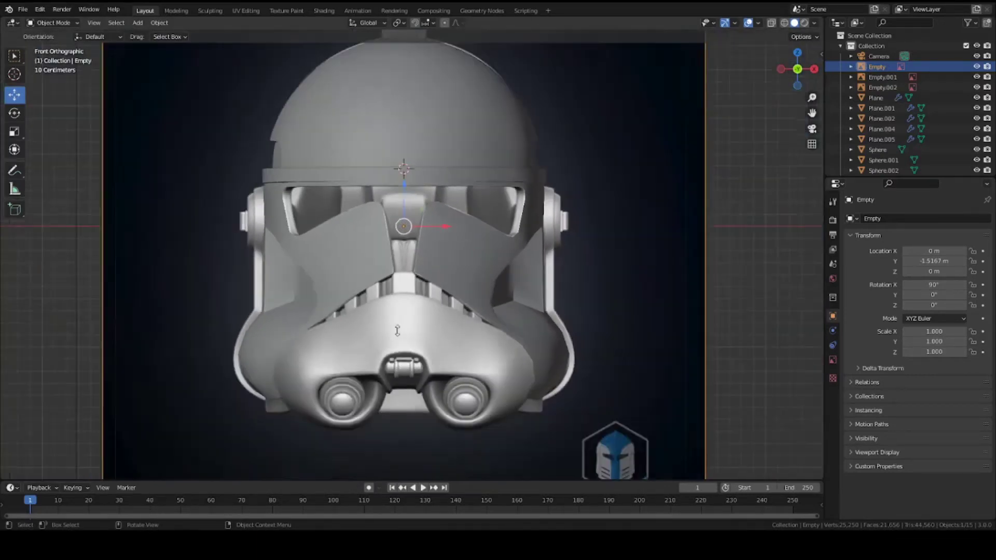
{"action": "middle_click_drag", "start_coordinate": [446, 369], "coordinate": [389, 342]}
{"action": "key", "text": "KP_1"}
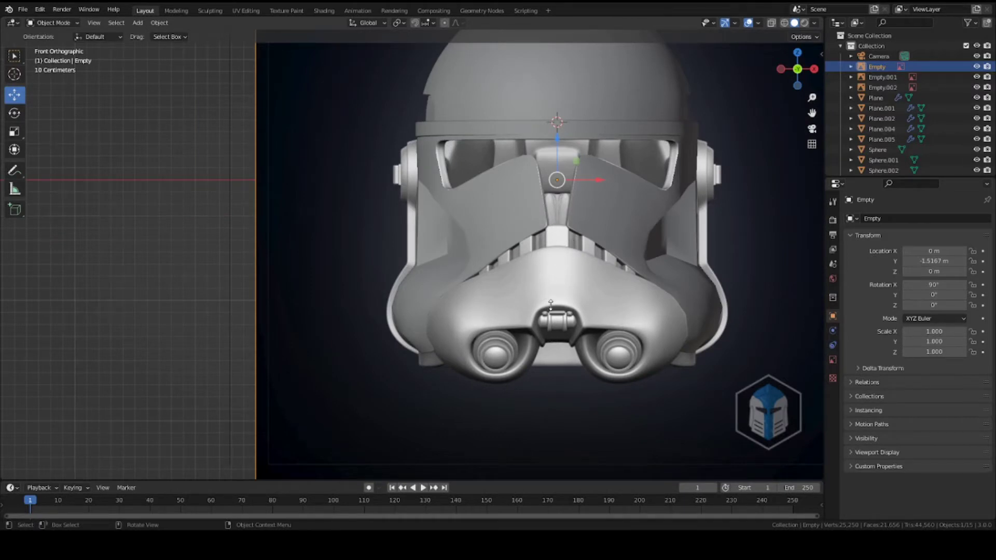
{"action": "middle_click_drag", "start_coordinate": [525, 323], "coordinate": [460, 301], "text": "shift"}
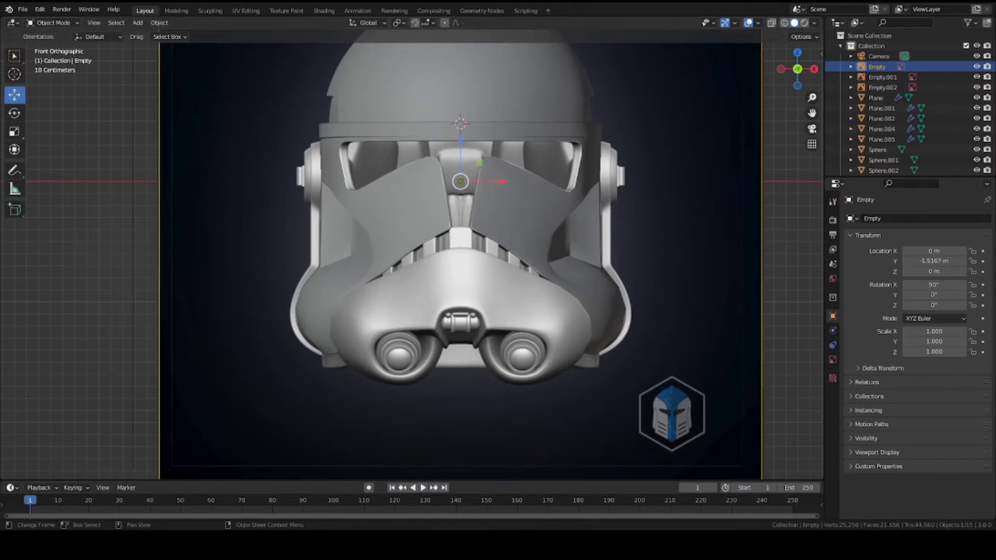
{"action": "key", "text": "shift+a"}
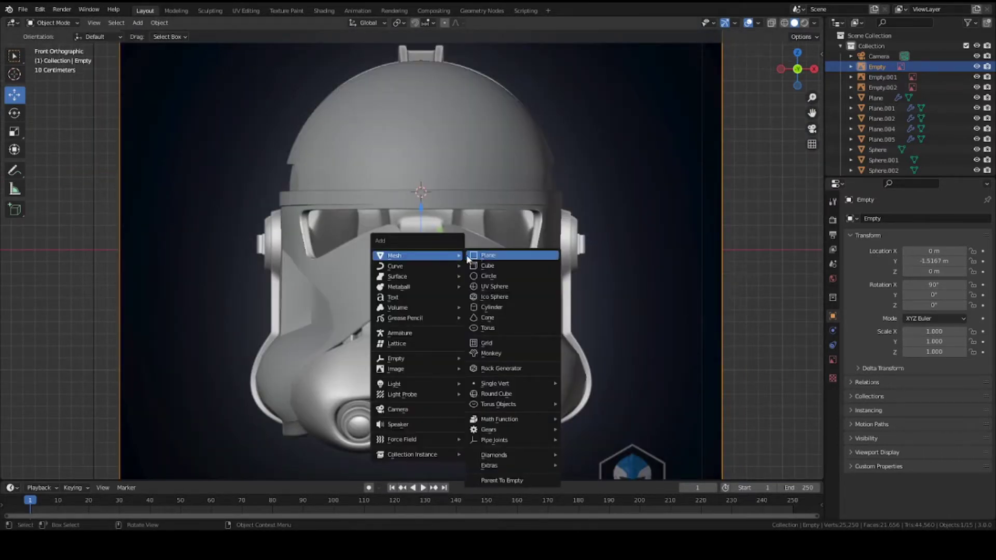
{"action": "left_click", "coordinate": [473, 256]}
{"action": "key", "text": "g"}
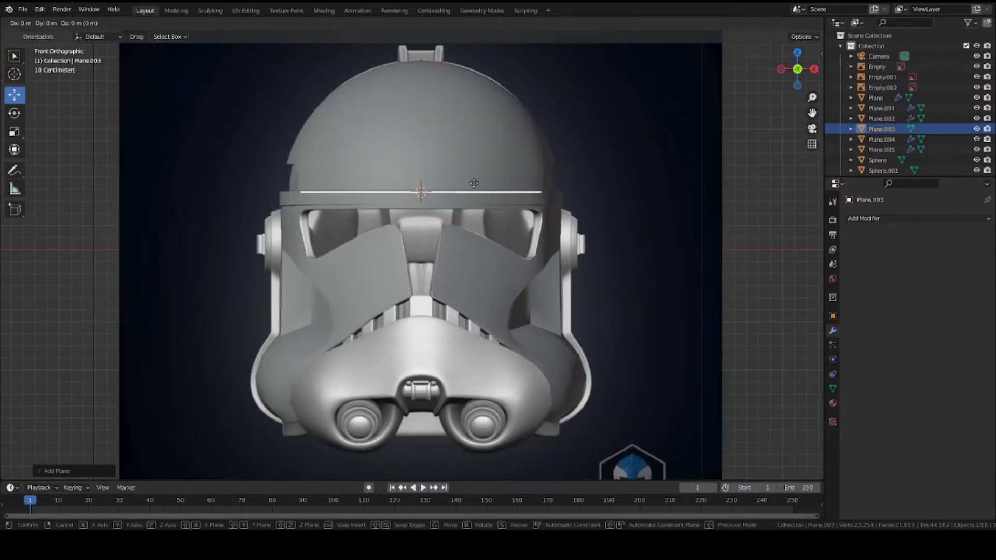
{"action": "key", "text": "z"}
{"action": "left_click", "coordinate": [476, 309]}
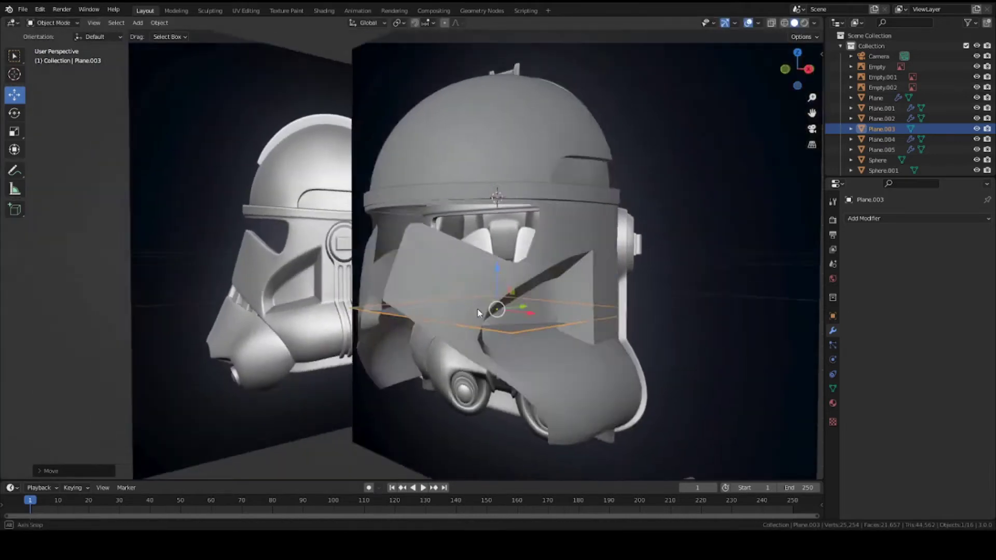
- Scale the plane down and rotate it about the X axis to match the slope of the mouthpiece's front
{"action": "key", "text": "s"}
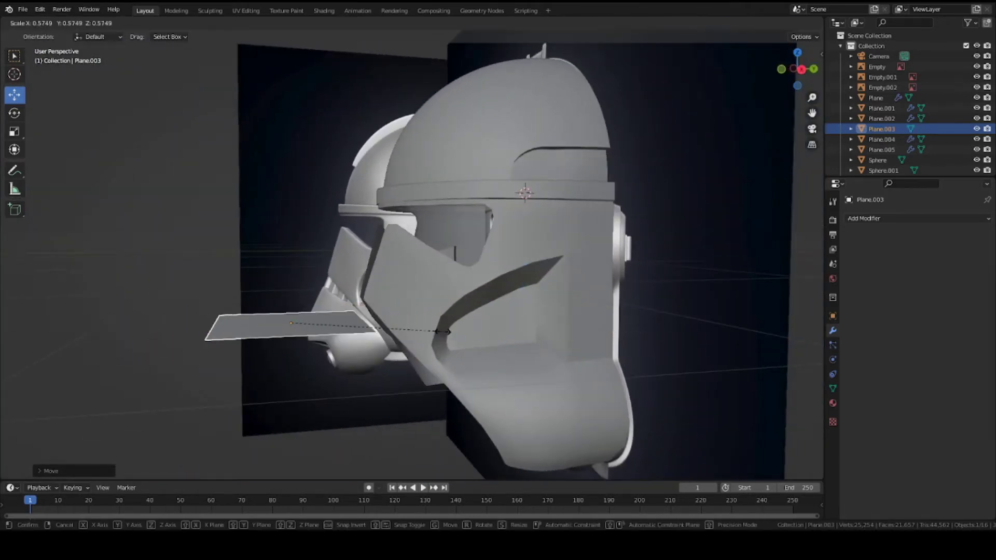
{"action": "left_click", "coordinate": [403, 316]}
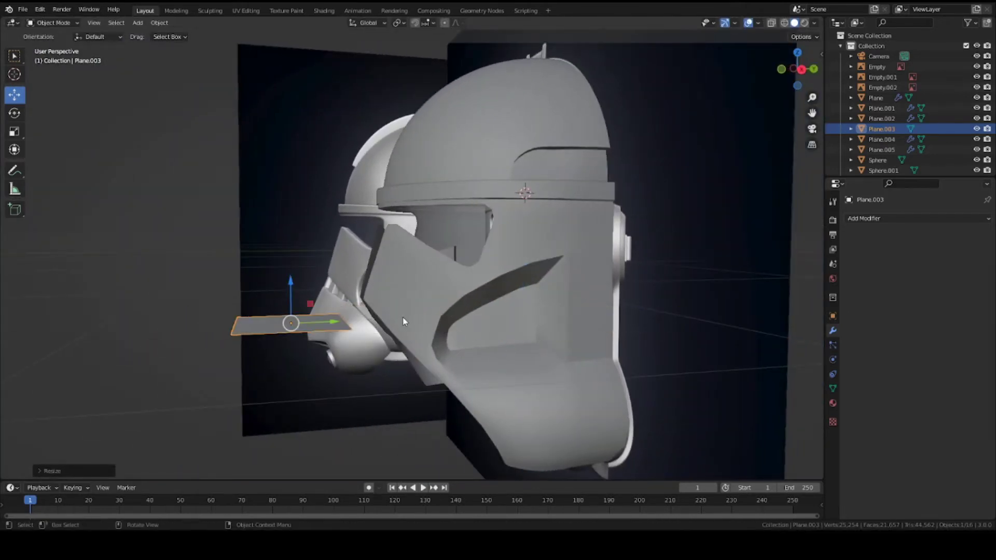
{"action": "key", "text": "KP_3"}
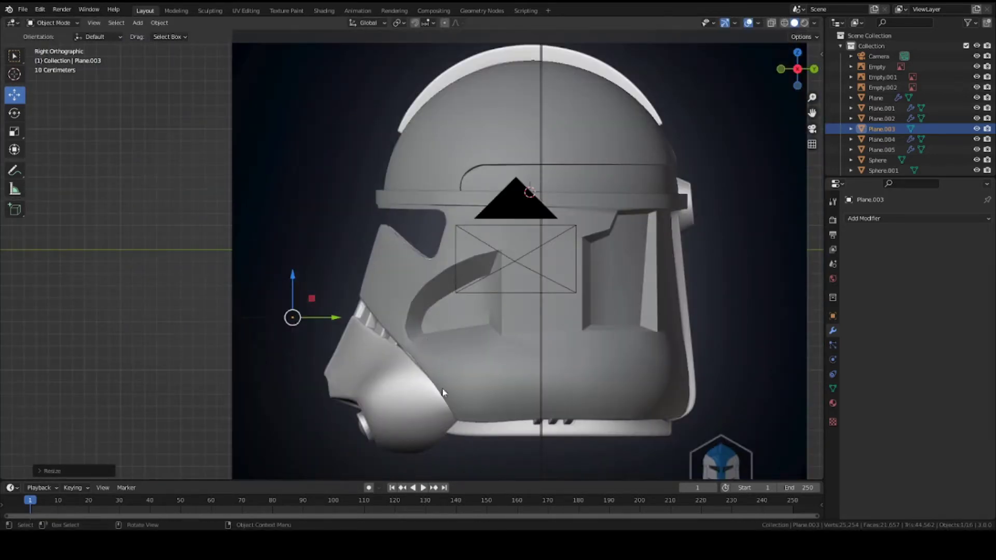
{"action": "middle_click_drag", "start_coordinate": [463, 403], "coordinate": [551, 319], "text": "shift"}
{"action": "key", "text": "r"}
{"action": "key", "text": "x"}
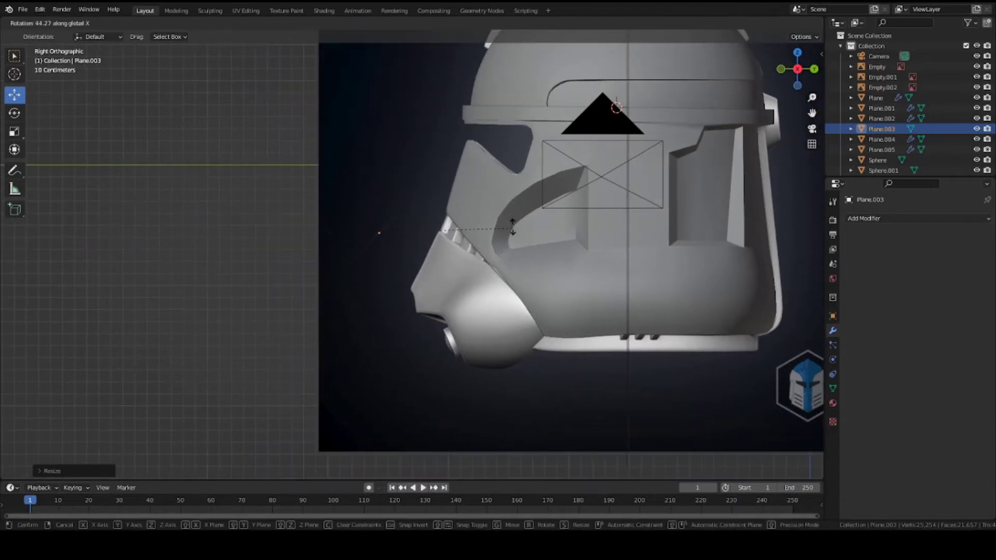
{"action": "left_click", "coordinate": [511, 207]}
- Position the tilted plane against the front slope of the mouthpiece in the side reference
{"action": "scroll", "coordinate": [438, 220], "scroll_direction": "up", "scroll_amount": 4}
{"action": "key", "text": "g"}
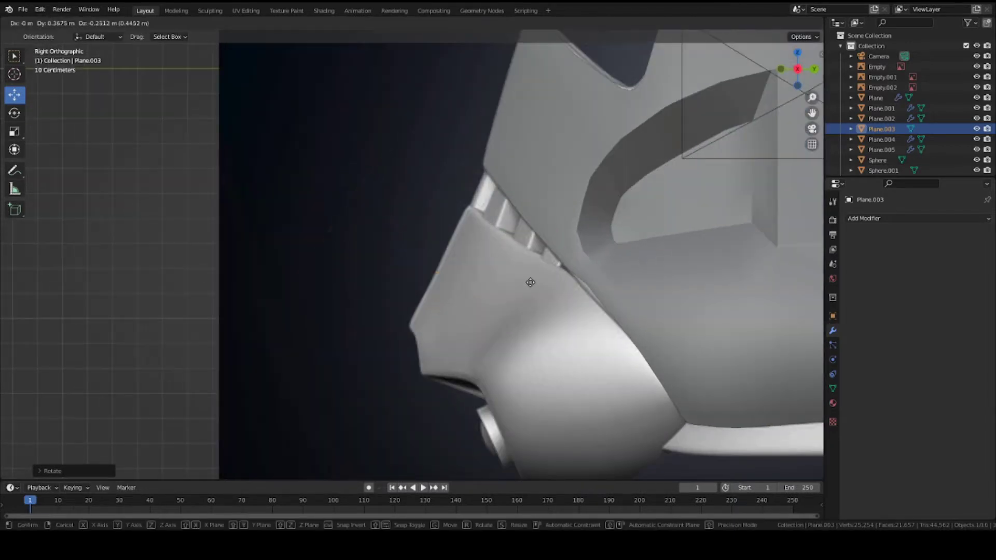
{"action": "left_click", "coordinate": [524, 279]}
{"action": "key", "text": "g"}
{"action": "right_click", "coordinate": [607, 299]}
{"action": "key", "text": "g"}
{"action": "left_click", "coordinate": [624, 310]}
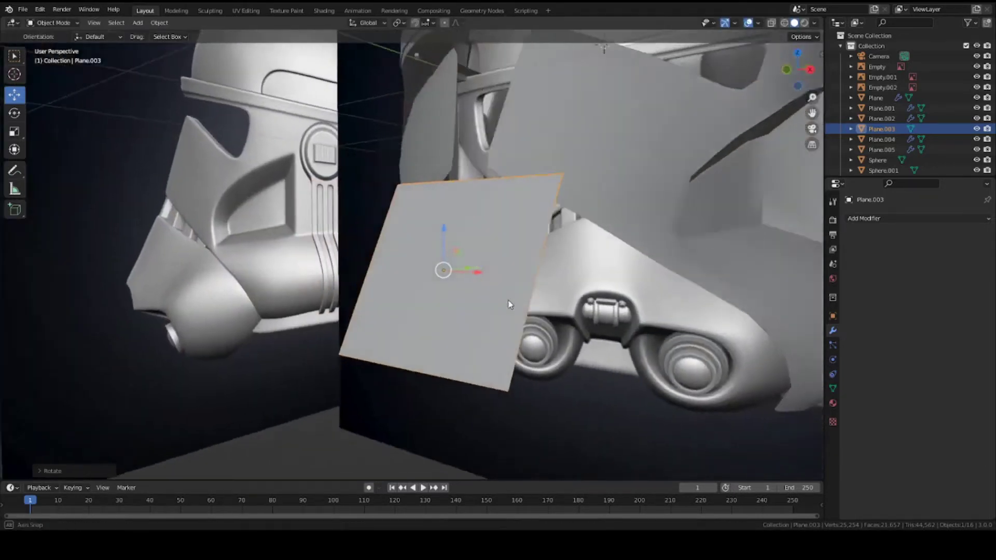
- Narrow the plane along the X axis to a strip down the middle of the mouthpiece in front view
{"action": "middle_click_drag", "start_coordinate": [507, 307], "coordinate": [555, 306]}
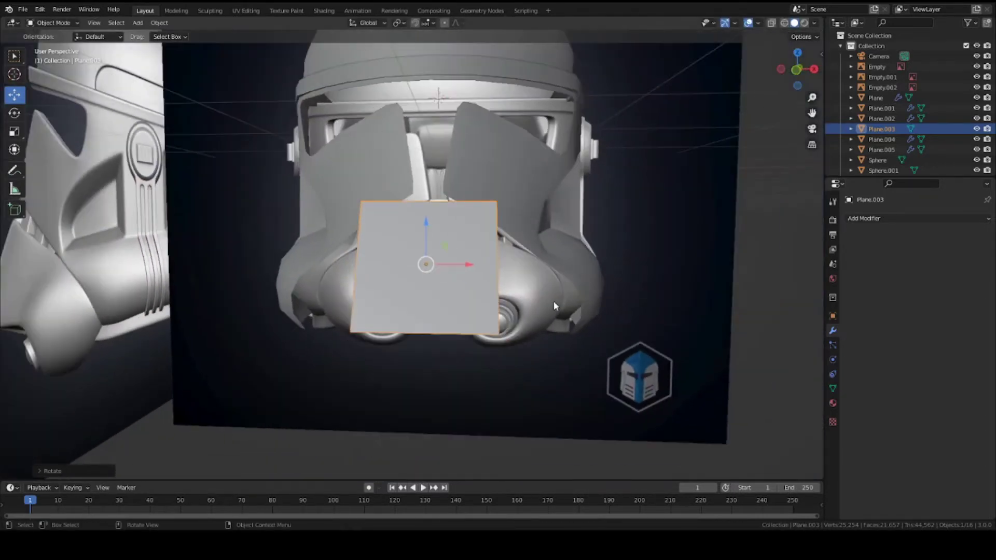
{"action": "key", "text": "KP_1"}
{"action": "key", "text": "s"}
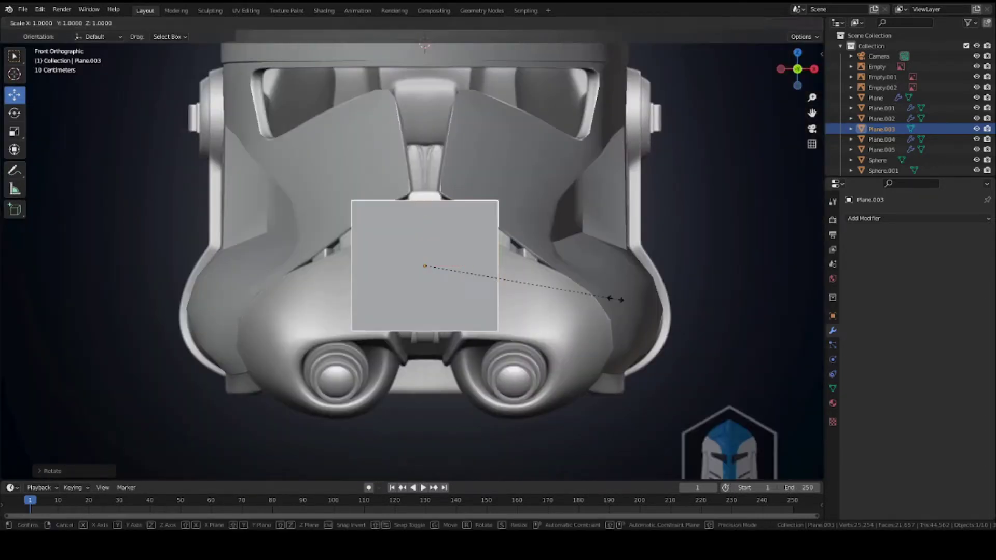
{"action": "key", "text": "x"}
{"action": "left_click", "coordinate": [317, 246]}
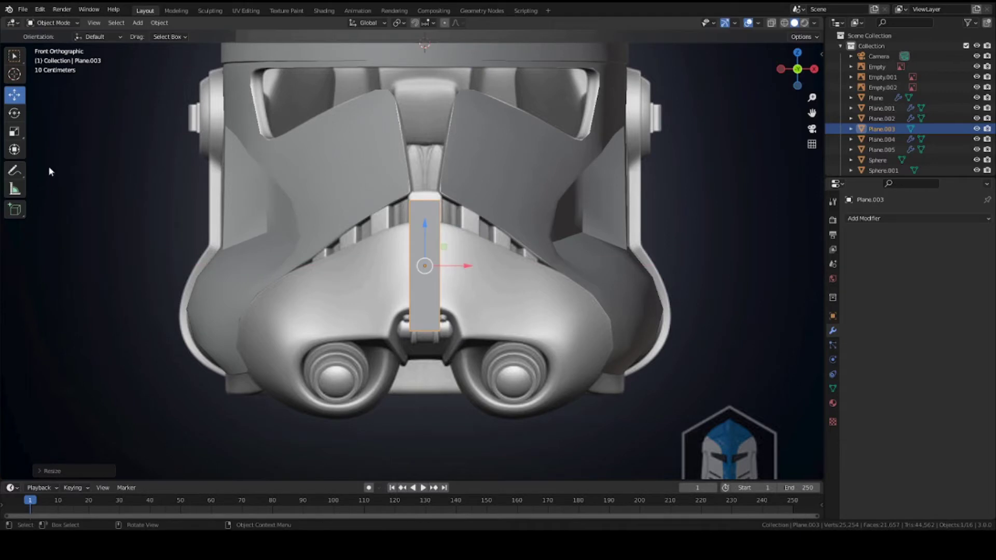
- Fine-tune the strip's width along X and shorten it along Z to end above the small central cylinder
{"action": "scroll", "coordinate": [407, 259], "scroll_direction": "up", "scroll_amount": 3}
{"action": "key", "text": "s"}
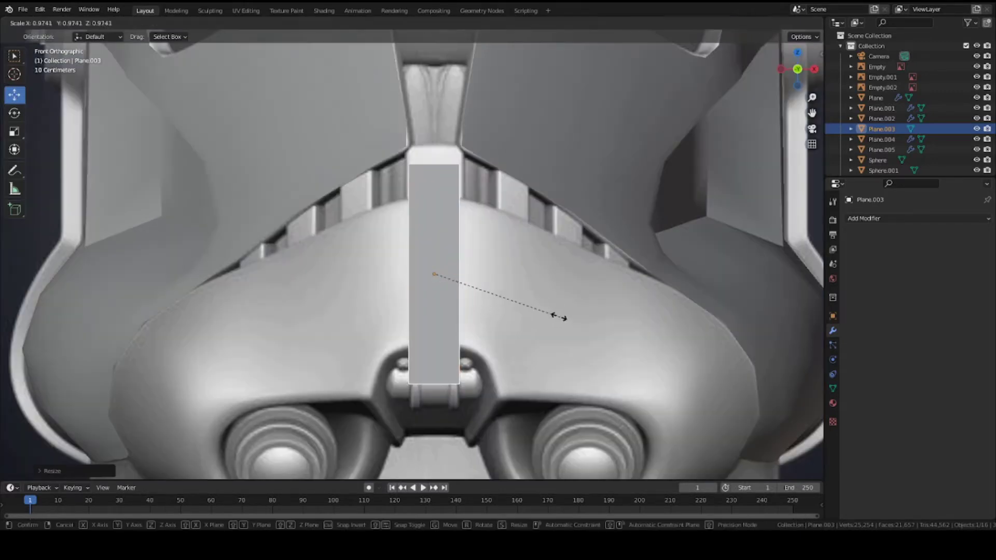
{"action": "right_click", "coordinate": [557, 316]}
{"action": "key", "text": "s"}
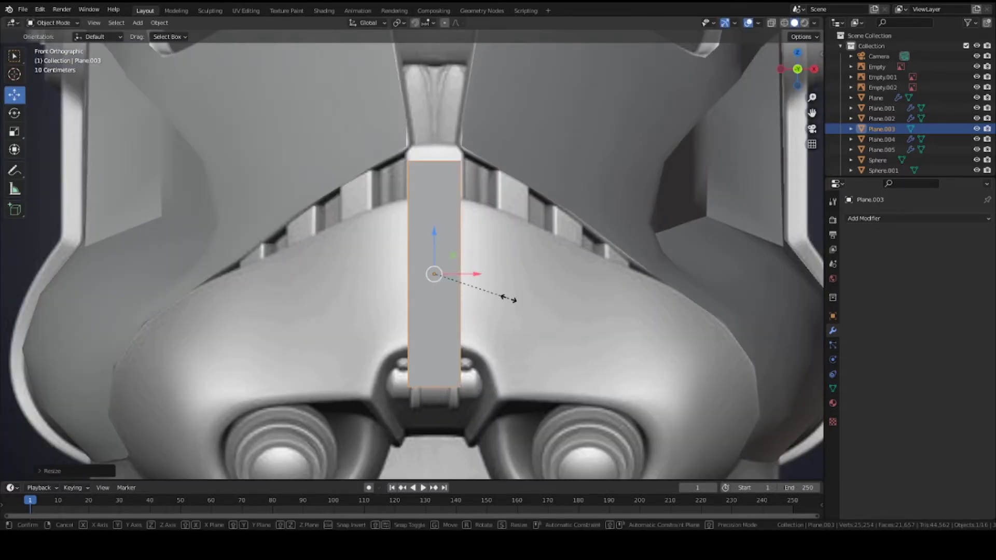
{"action": "key", "text": "x"}
{"action": "left_click", "coordinate": [510, 294]}
{"action": "key", "text": "s"}
{"action": "key", "text": "z"}
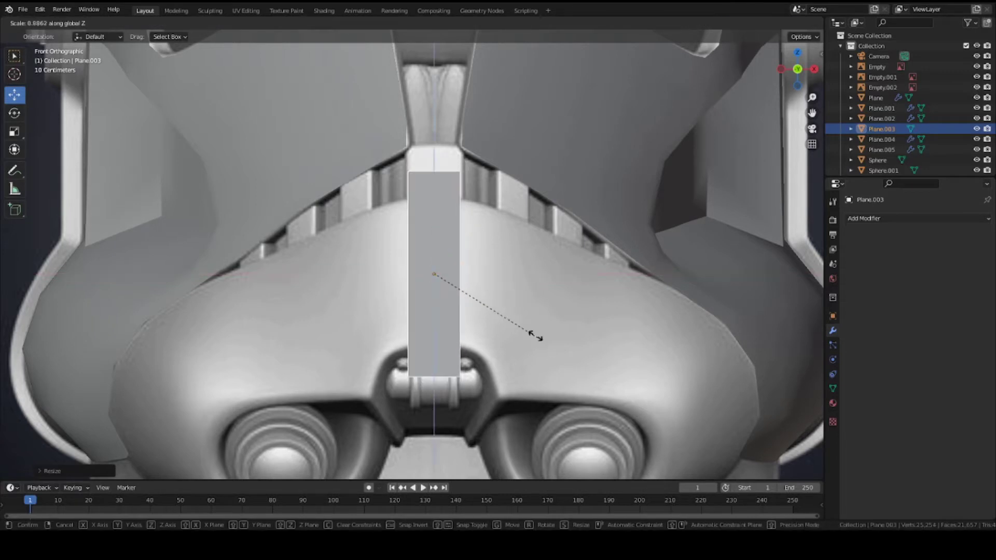
{"action": "left_click", "coordinate": [503, 305]}
- Shift the strip along the Z axis to sit between the mouthpiece's top edge and the central recess
{"action": "key", "text": "g"}
{"action": "key", "text": "z"}
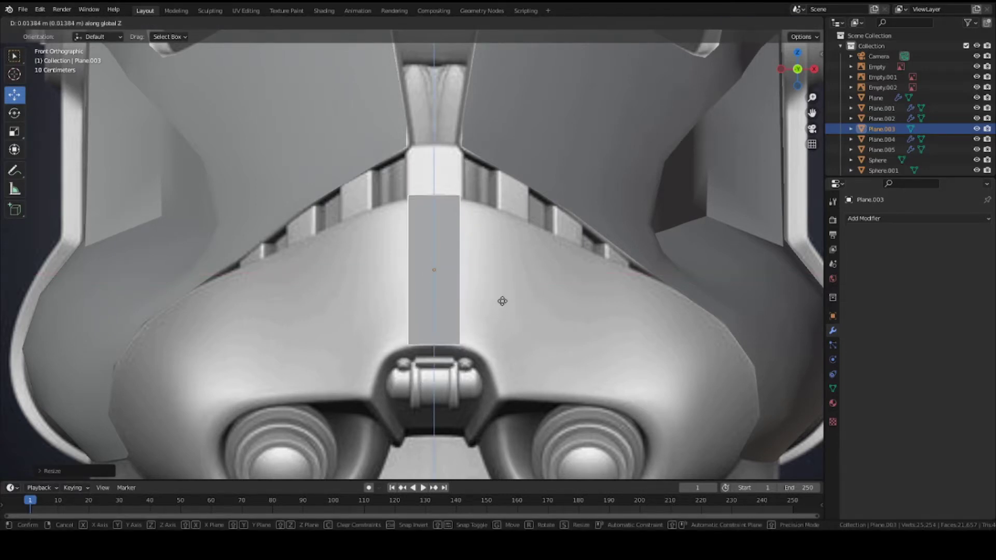
{"action": "left_click", "coordinate": [502, 303]}
{"action": "key", "text": "g"}
{"action": "key", "text": "z"}
{"action": "left_click", "coordinate": [502, 307]}
- Shift the strip forward along Y and adjust its tilt to the mouthpiece profile, and save the file
{"action": "key", "text": "KP_3"}
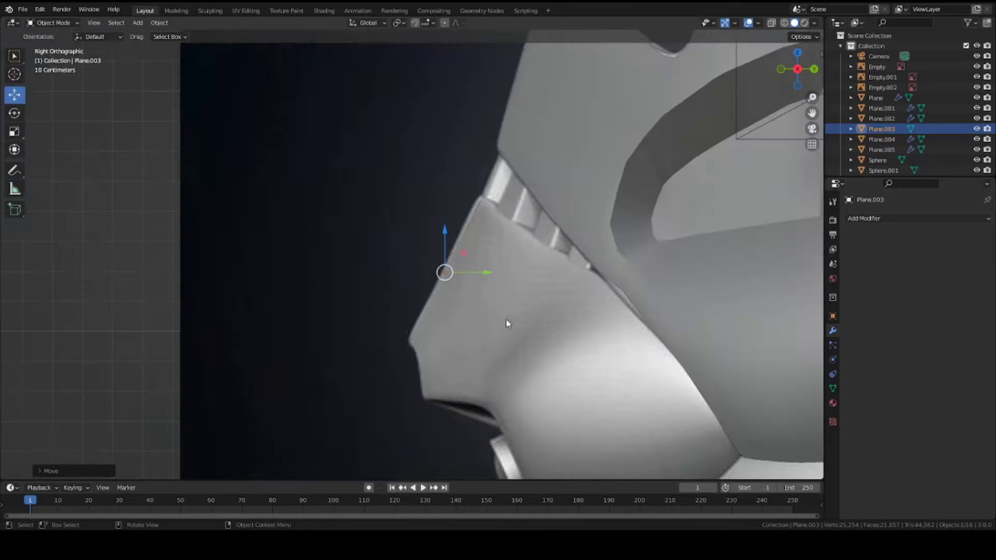
{"action": "key", "text": "g"}
{"action": "key", "text": "y"}
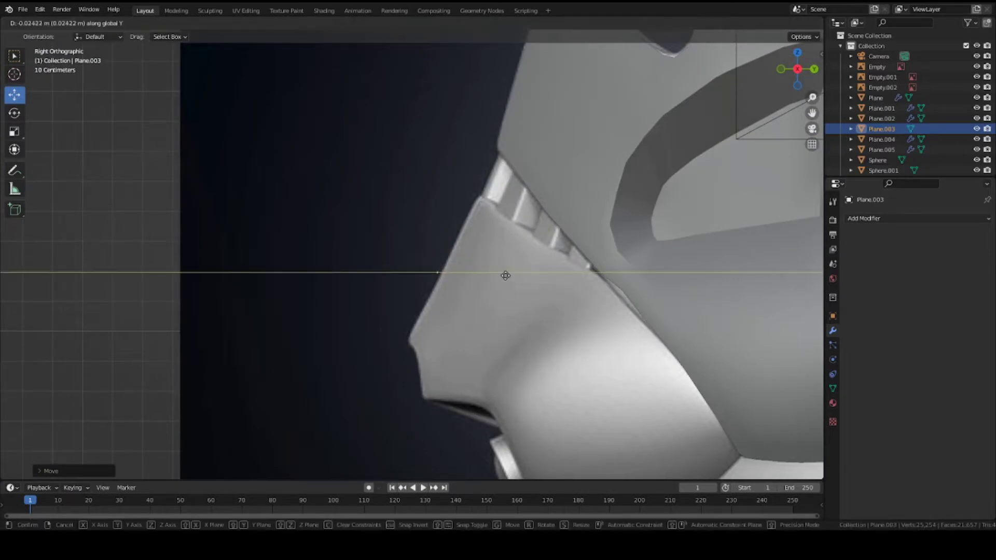
{"action": "left_click", "coordinate": [505, 275]}
{"action": "key", "text": "r"}
{"action": "left_click", "coordinate": [590, 278]}
{"action": "key", "text": "g"}
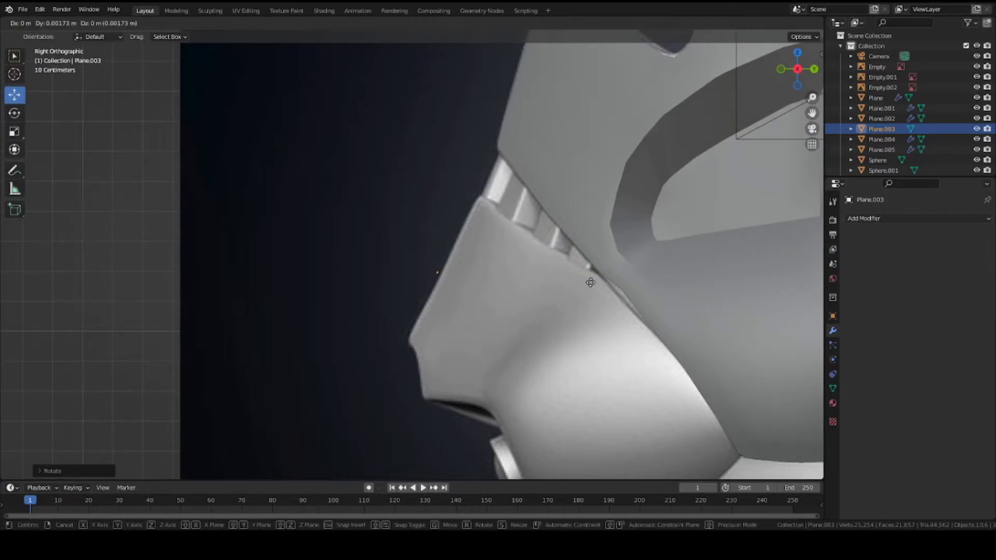
{"action": "key", "text": "Escape"}
{"action": "key", "text": "KP_1"}
{"action": "key", "text": "ctrl+s"}
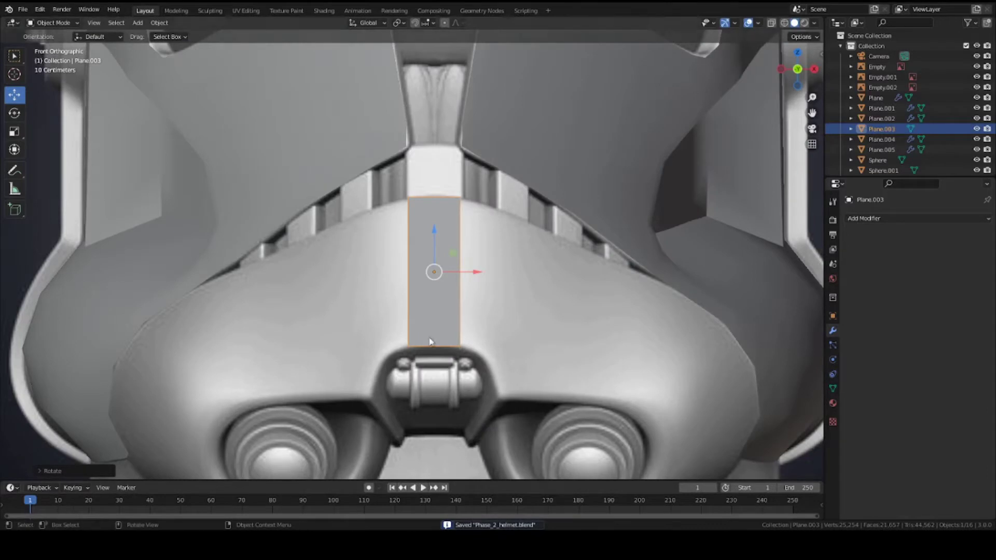
- Add a centered vertical loop cut to the strip and delete the face on the negative X side
{"action": "scroll", "coordinate": [432, 314], "scroll_direction": "up", "scroll_amount": 2}
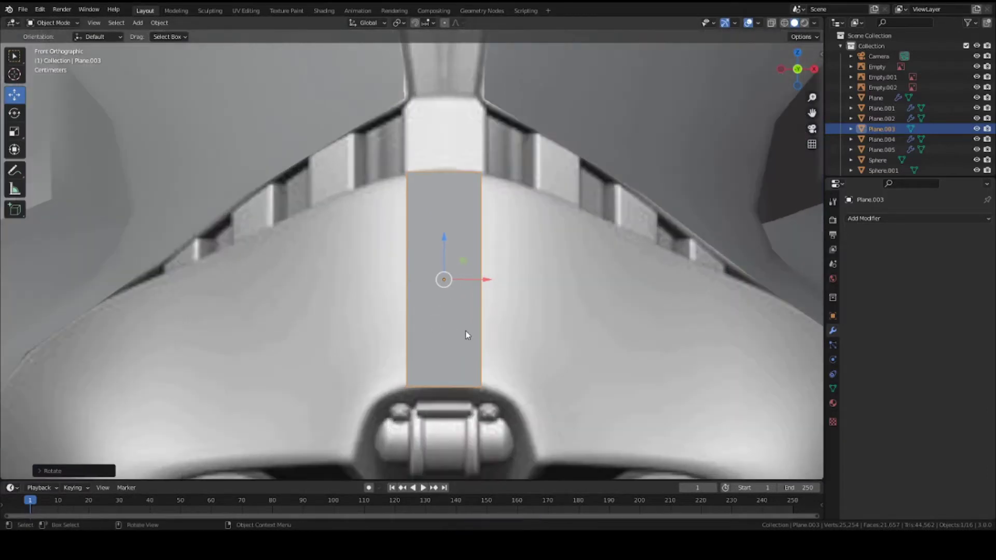
{"action": "key", "text": "Tab"}
{"action": "key", "text": "ctrl+r"}
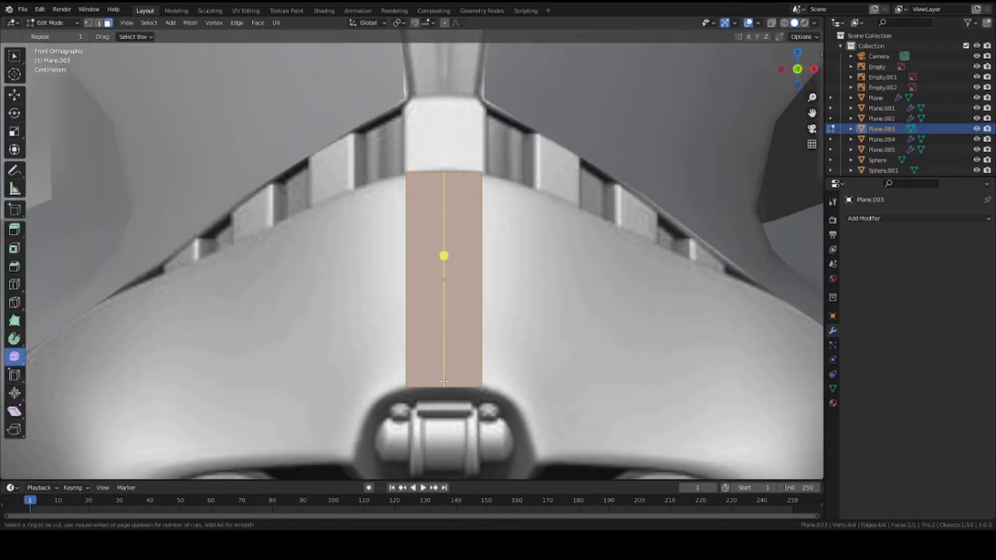
{"action": "left_click", "coordinate": [444, 381]}
{"action": "right_click", "coordinate": [444, 381]}
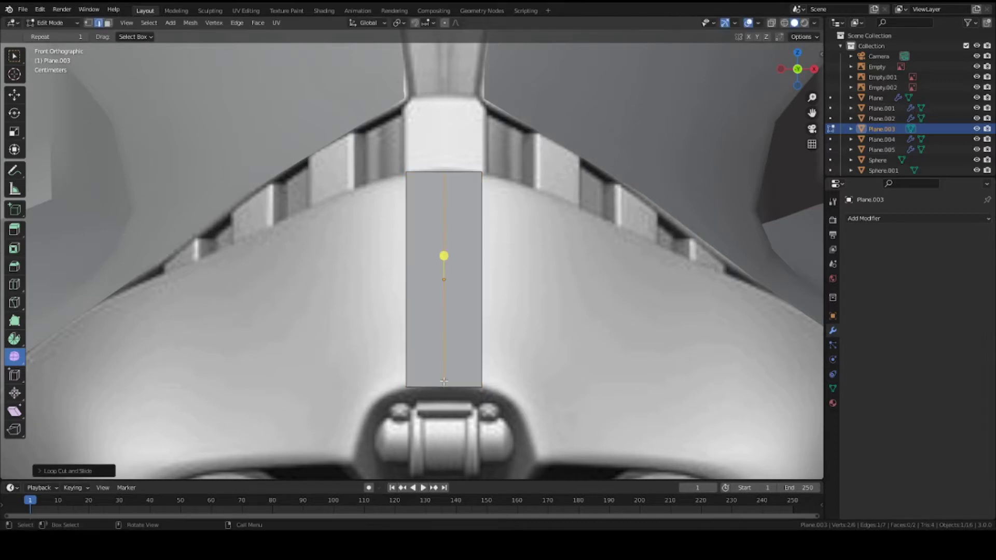
{"action": "key", "text": "3"}
{"action": "left_click", "coordinate": [432, 338]}
{"action": "key", "text": "x"}
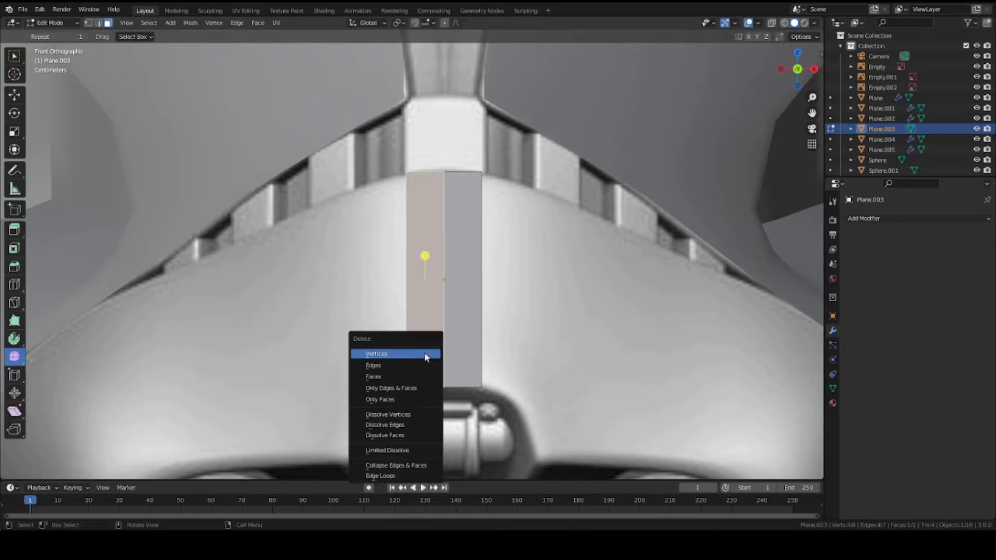
{"action": "left_click", "coordinate": [411, 381]}
{"action": "key", "text": "Tab"}
- Add a Mirror modifier on the X axis to the half strip and enable Clipping
{"action": "left_click", "coordinate": [864, 220]}
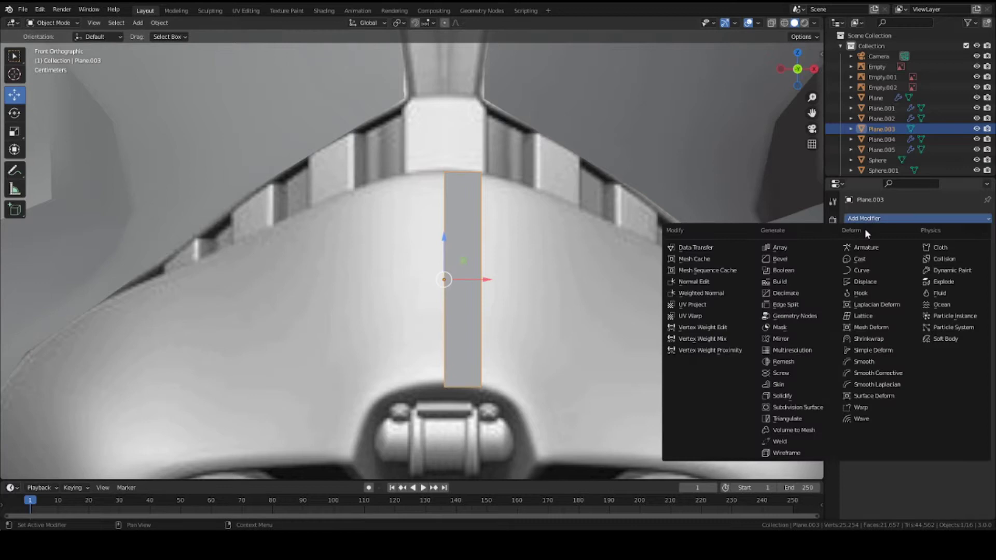
{"action": "left_click", "coordinate": [798, 342]}
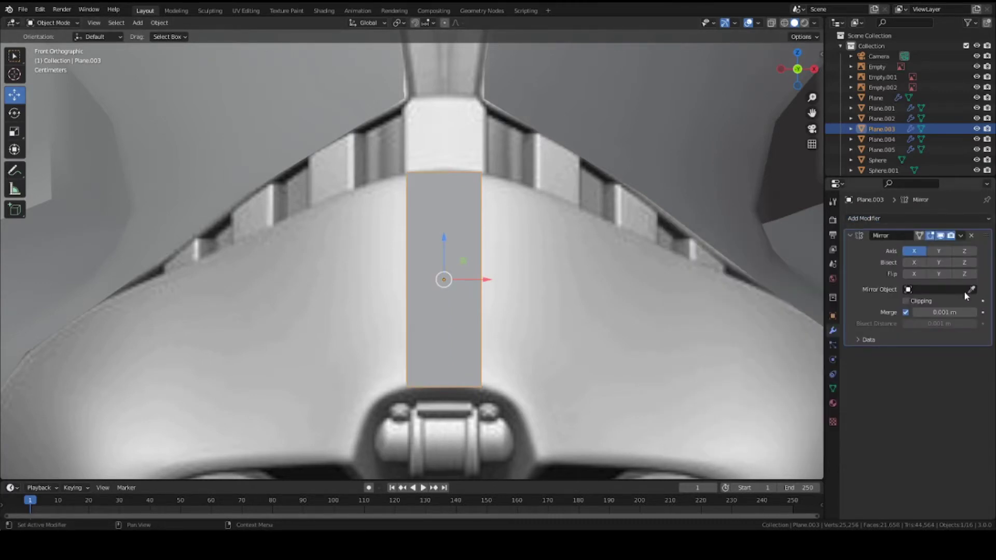
{"action": "left_click", "coordinate": [906, 302]}
- Move the strip's outer edge outward and place its corner vertices on the mouthpiece's upper contour and recess edge
{"action": "scroll", "coordinate": [476, 338], "scroll_direction": "down", "scroll_amount": 1}
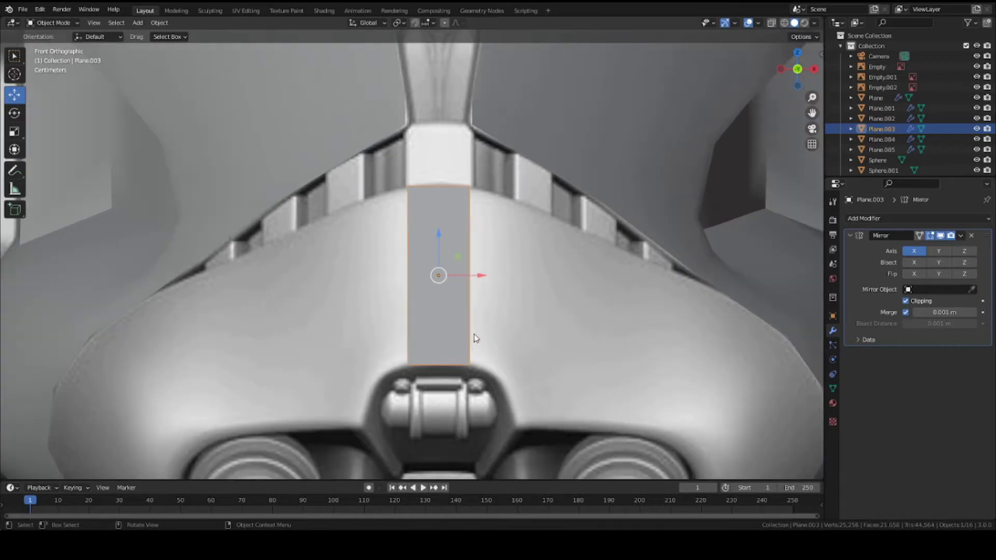
{"action": "key", "text": "Tab"}
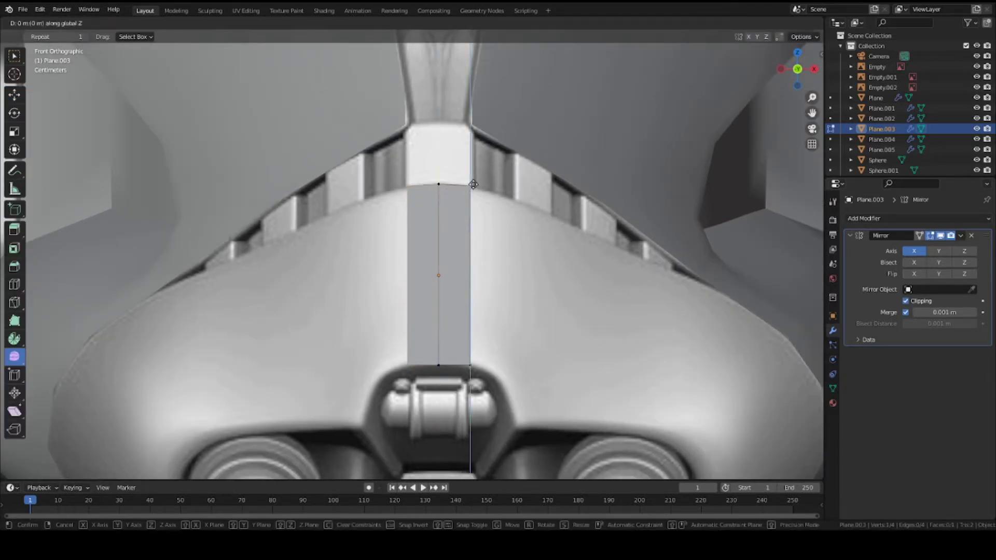
{"action": "key", "text": "2"}
{"action": "left_click", "coordinate": [470, 252]}
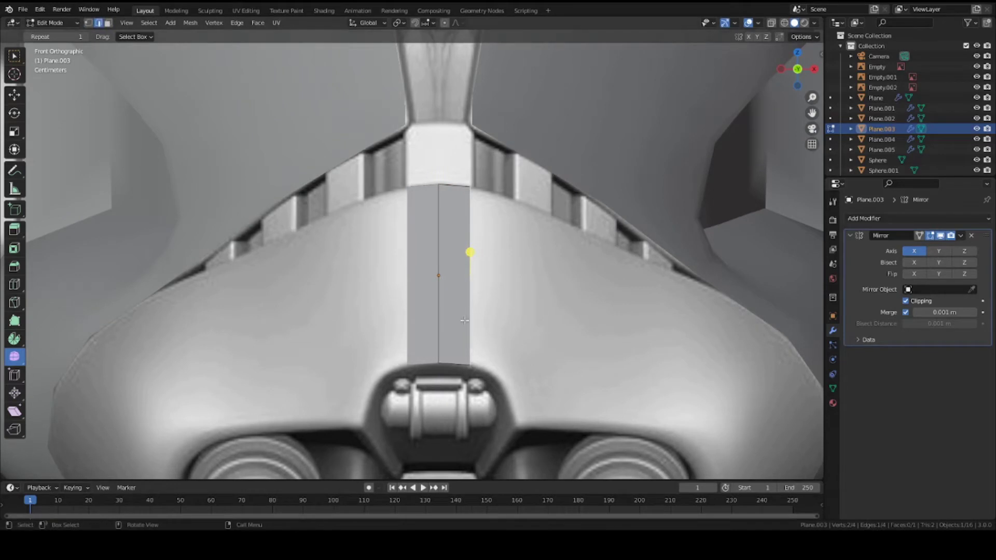
{"action": "key", "text": "g"}
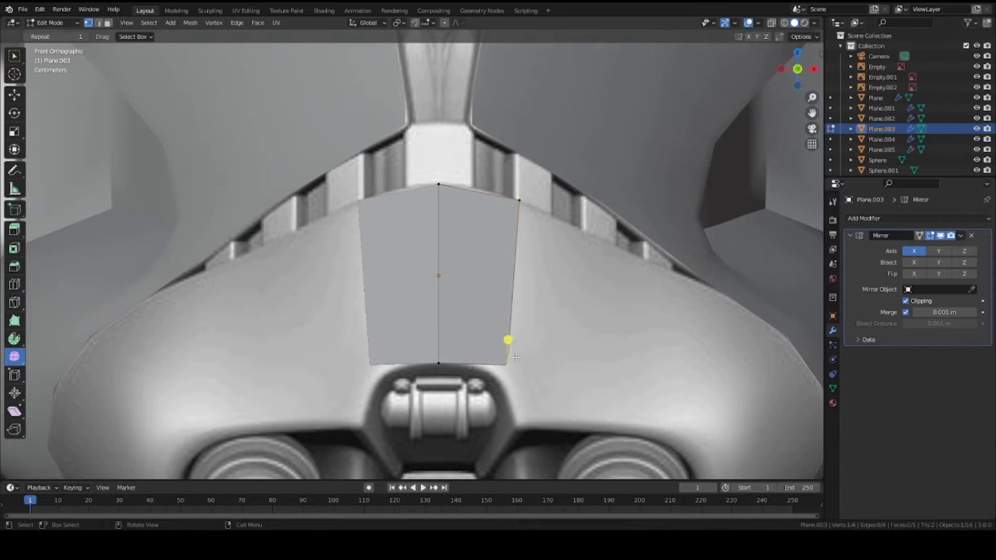
{"action": "left_click", "coordinate": [505, 369]}
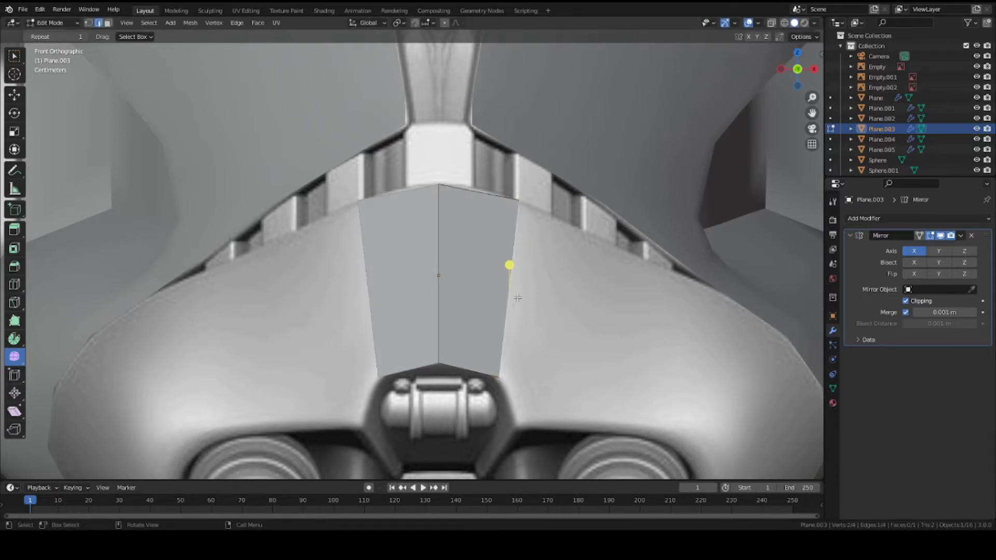
{"action": "scroll", "coordinate": [723, 382], "scroll_direction": "down", "scroll_amount": 2}
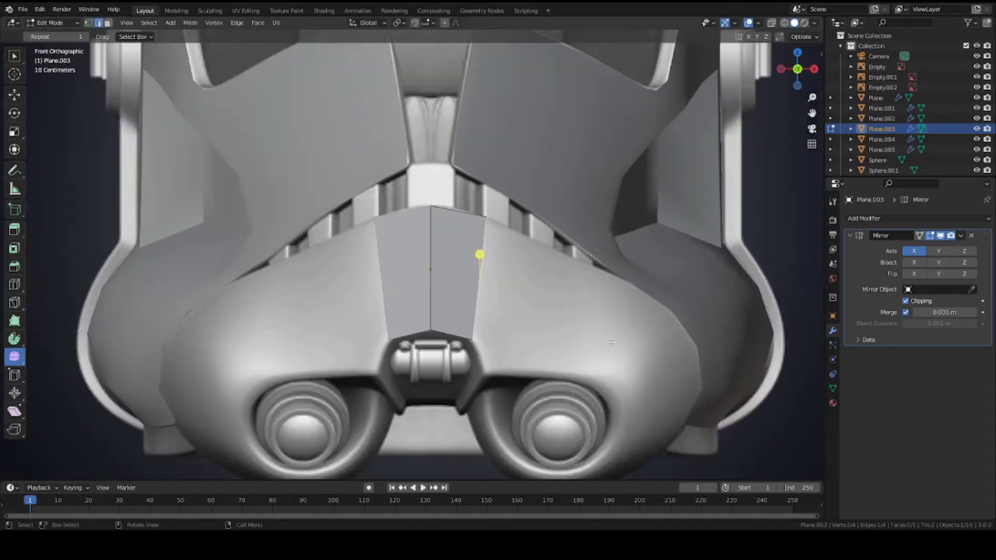
- Move the half strip's lower outer vertex onto the corner of the central recess in the front view
{"action": "middle_click_drag", "start_coordinate": [607, 466], "coordinate": [534, 401], "text": "shift"}
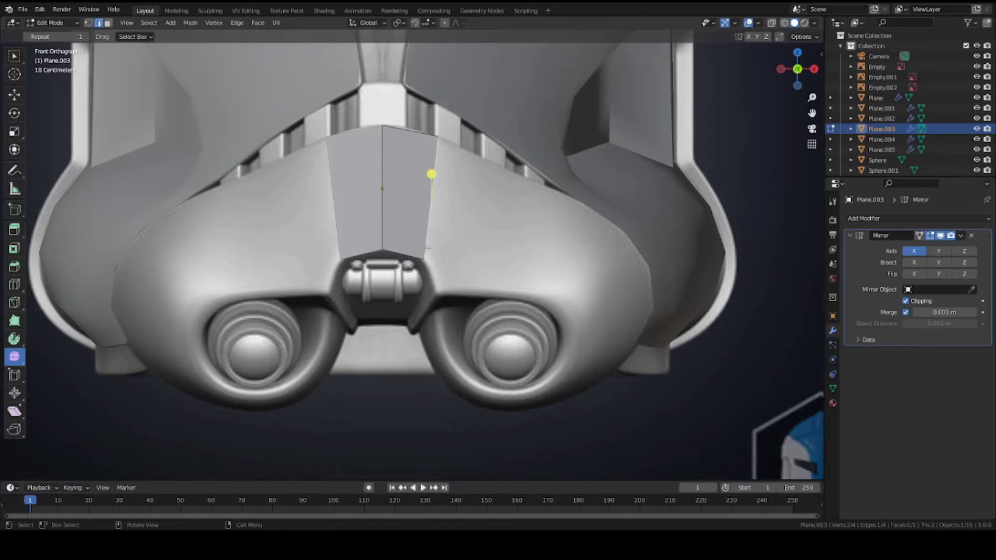
{"action": "scroll", "coordinate": [429, 255], "scroll_direction": "up", "scroll_amount": 2}
{"action": "key", "text": "1"}
{"action": "left_click", "coordinate": [363, 246]}
{"action": "scroll", "coordinate": [381, 255], "scroll_direction": "up", "scroll_amount": 2}
{"action": "key", "text": "z"}
{"action": "left_click", "coordinate": [298, 258]}
{"action": "left_click", "coordinate": [433, 264]}
{"action": "key", "text": "g"}
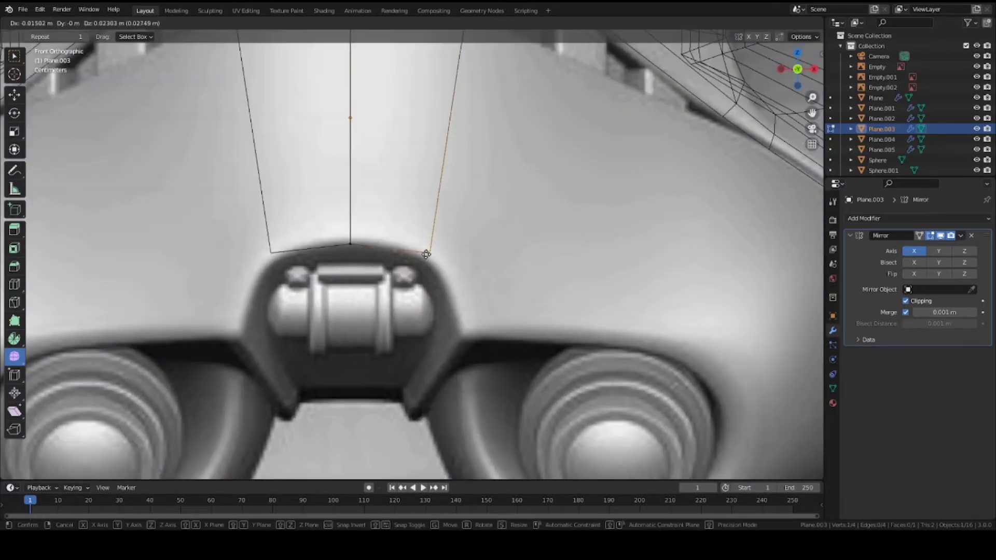
{"action": "left_click", "coordinate": [430, 268]}
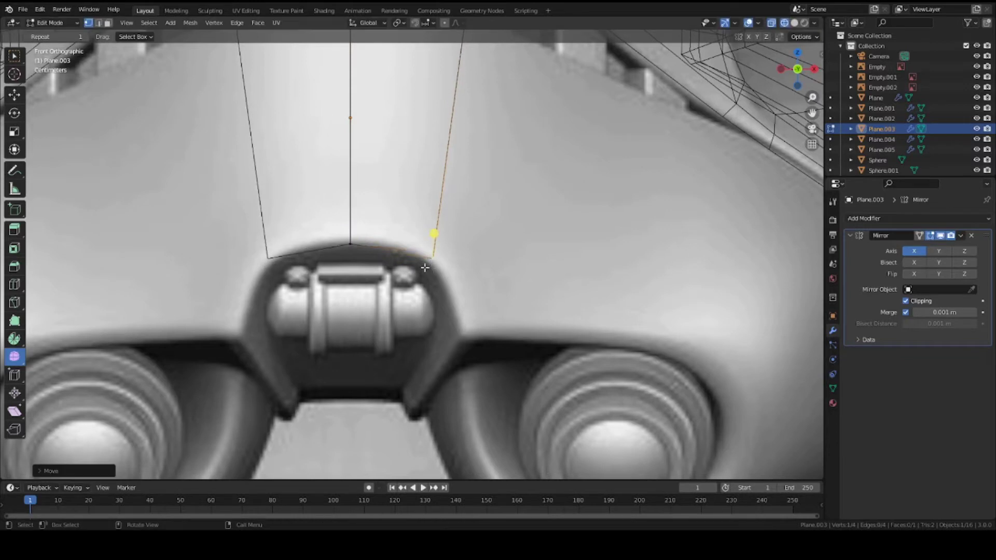
- Try adding a vertical loop cut to the half strip and moving its lower vertex onto the recess arc
{"action": "scroll", "coordinate": [425, 268], "scroll_direction": "up", "scroll_amount": 5}
{"action": "key", "text": "ctrl+r"}
{"action": "left_click", "coordinate": [382, 251]}
{"action": "left_click", "coordinate": [400, 251]}
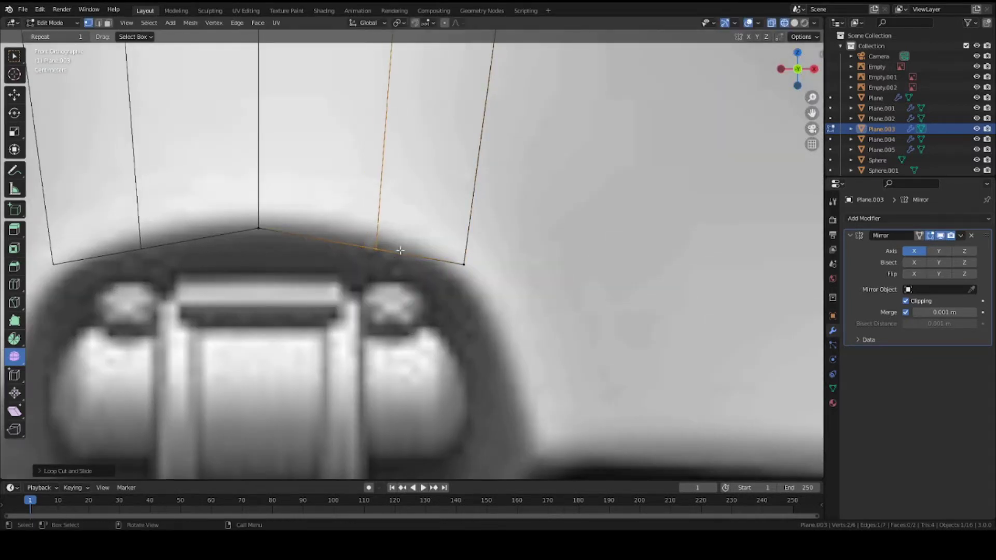
{"action": "scroll", "coordinate": [400, 251], "scroll_direction": "down", "scroll_amount": 3}
{"action": "left_click", "coordinate": [392, 253]}
{"action": "key", "text": "g"}
{"action": "left_click", "coordinate": [393, 245]}
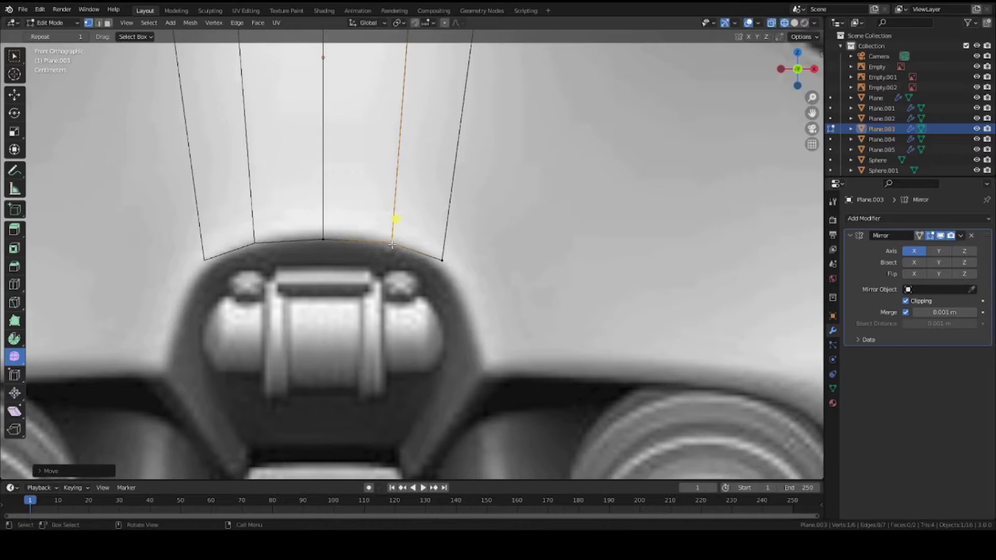
{"action": "scroll", "coordinate": [442, 264], "scroll_direction": "down", "scroll_amount": 6}
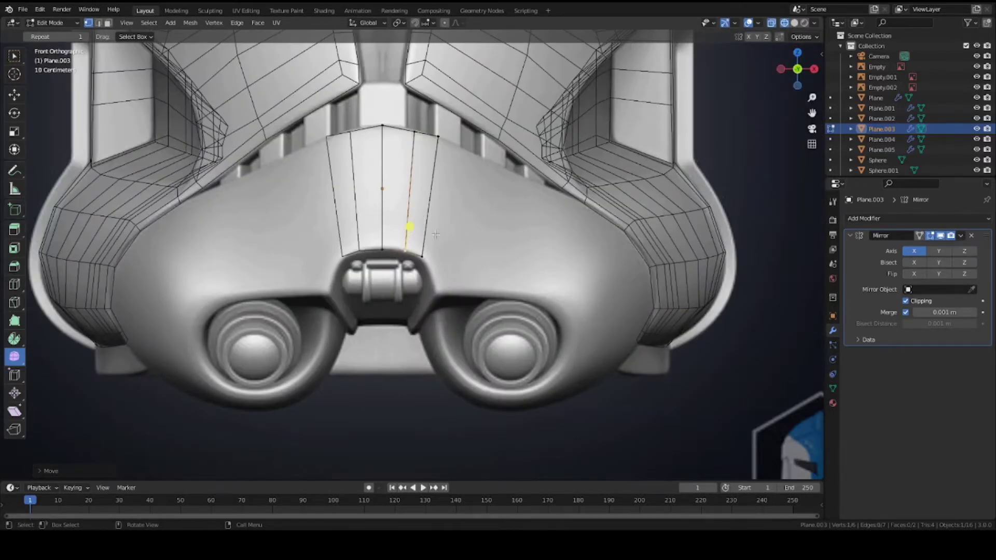
- Return to solid shading and undo the loop cut with its vertex move
{"action": "key", "text": "z"}
{"action": "left_click", "coordinate": [467, 249]}
{"action": "key", "text": "ctrl"}
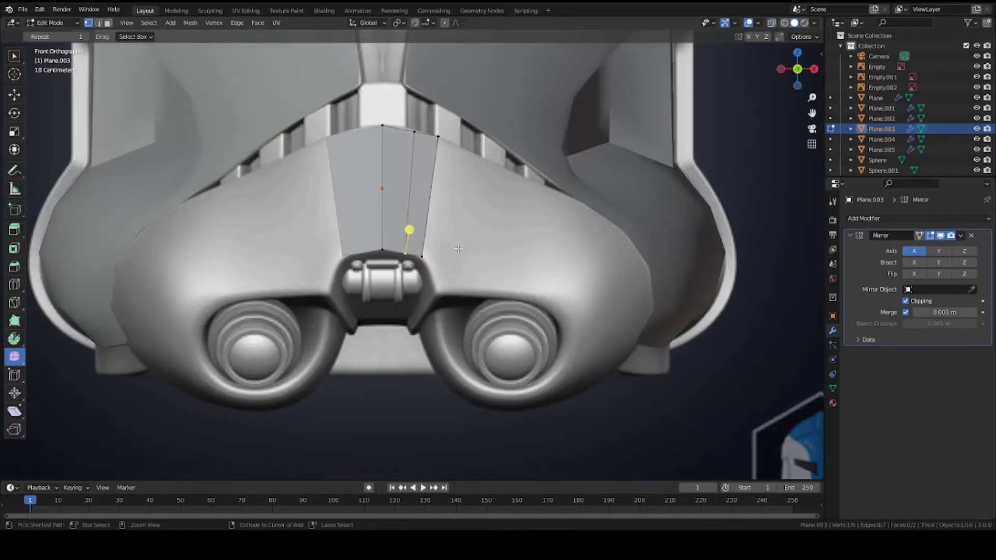
{"action": "left_click", "coordinate": [459, 249], "text": "shift"}
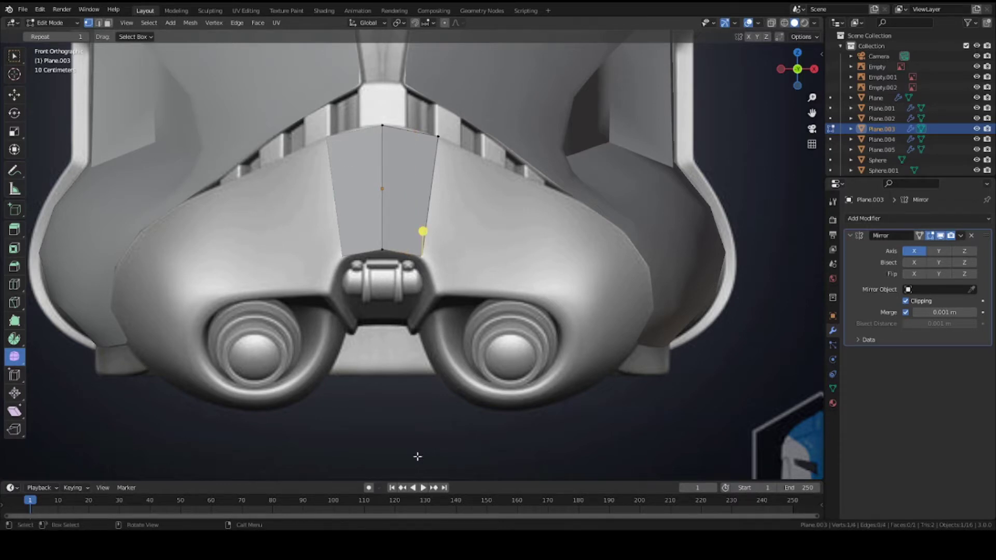
- Save the file and extrude the strip's outer edge outward and down along the mouthpiece's upper contour
{"action": "key", "text": "2"}
{"action": "left_click", "coordinate": [433, 195]}
{"action": "scroll", "coordinate": [447, 210], "scroll_direction": "up", "scroll_amount": 3}
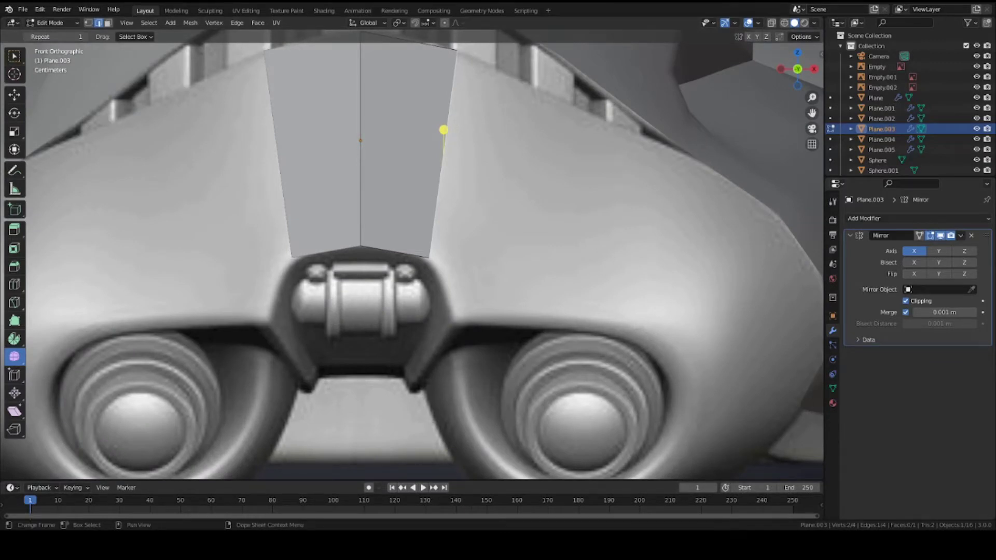
{"action": "scroll", "coordinate": [431, 201], "scroll_direction": "down", "scroll_amount": 2}
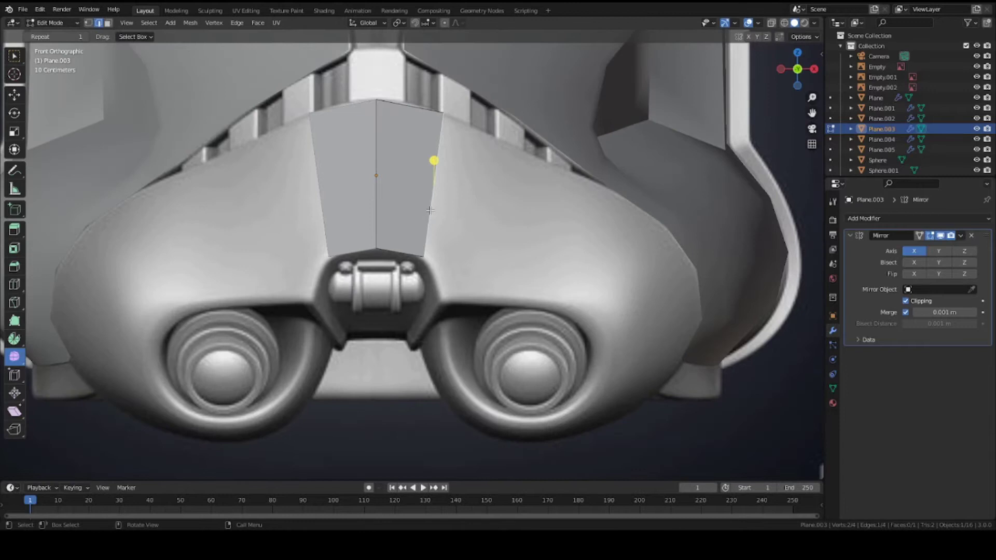
{"action": "scroll", "coordinate": [430, 210], "scroll_direction": "up", "scroll_amount": 2}
{"action": "key", "text": "ctrl+s"}
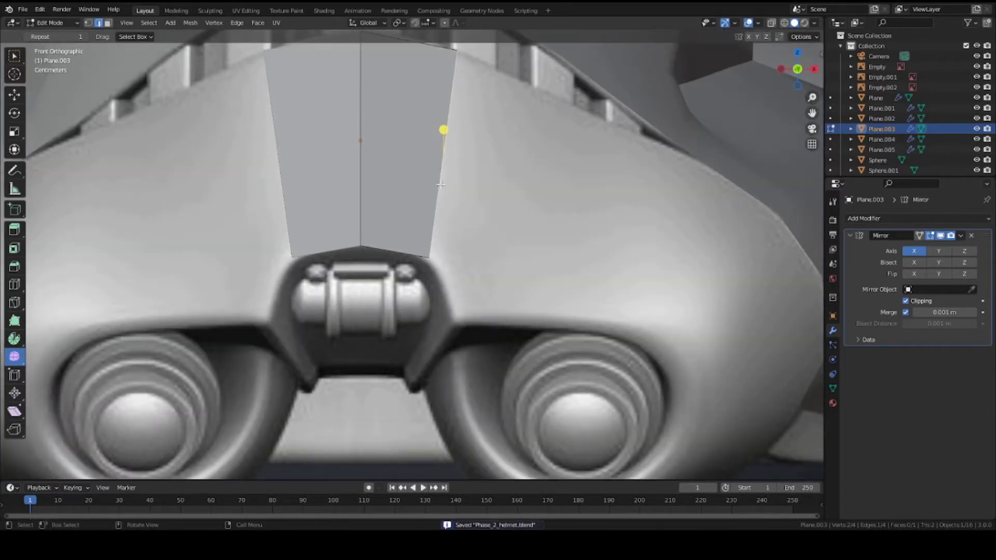
{"action": "key", "text": "e"}
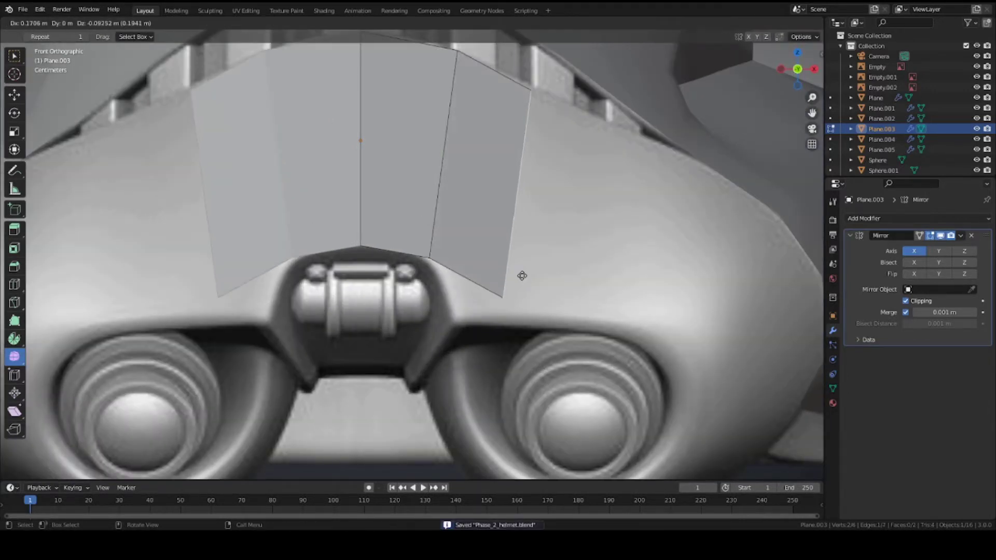
{"action": "left_click", "coordinate": [524, 322]}
- Move the new segment's lower vertex onto the recess's outer corner in the front and side views
{"action": "key", "text": "g"}
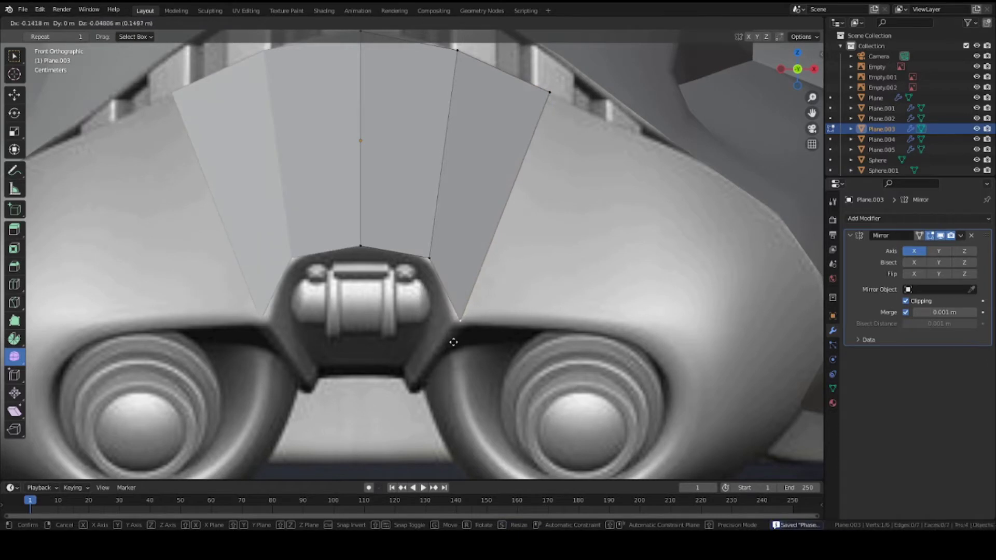
{"action": "left_click", "coordinate": [455, 342]}
{"action": "key", "text": "KP_3"}
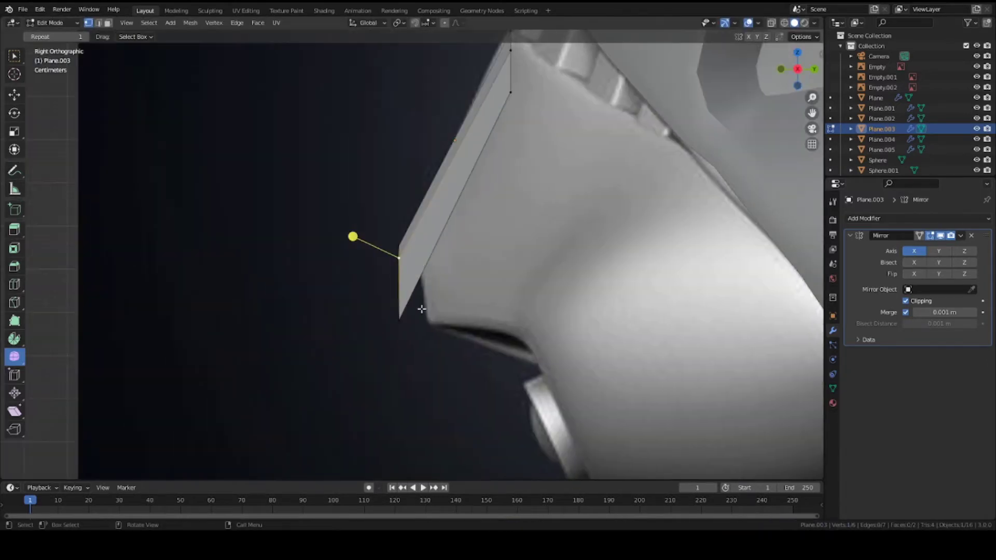
{"action": "left_click_drag", "start_coordinate": [408, 325], "coordinate": [437, 329]}
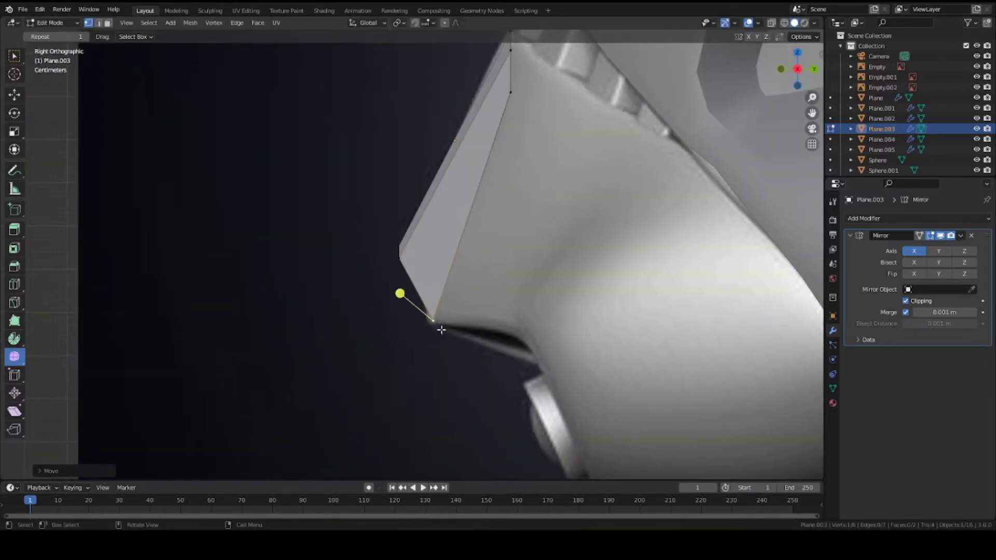
- Move the two inner lower vertices back along Y onto the mouthpiece's front profile in the side view
{"action": "left_click", "coordinate": [16, 97]}
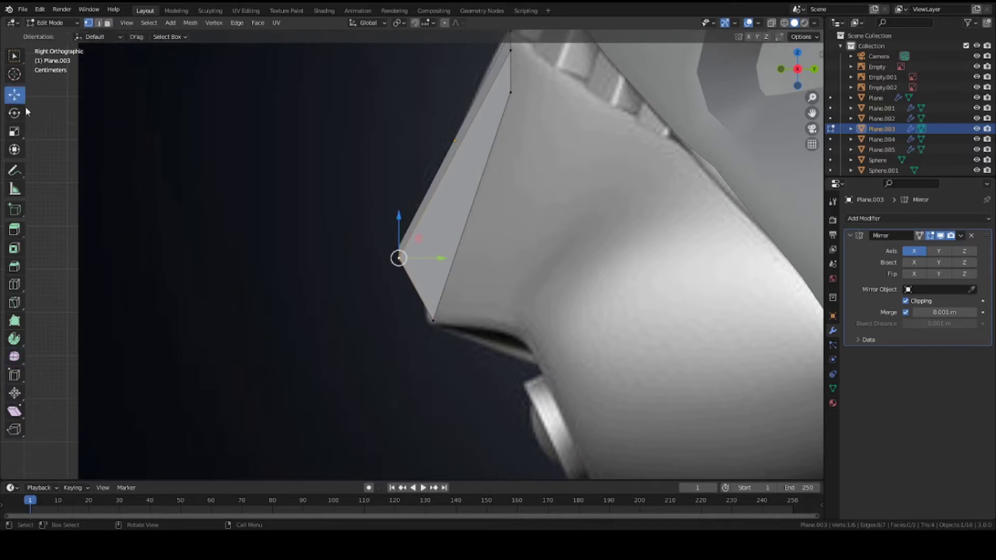
{"action": "mouse_move", "coordinate": [444, 257]}
{"action": "left_mouse_down"}
{"action": "mouse_move", "coordinate": [480, 258]}
{"action": "mouse_move", "coordinate": [450, 246]}
{"action": "left_mouse_up"}
{"action": "key", "text": "z"}
{"action": "left_click", "coordinate": [400, 256]}
{"action": "left_click", "coordinate": [396, 248]}
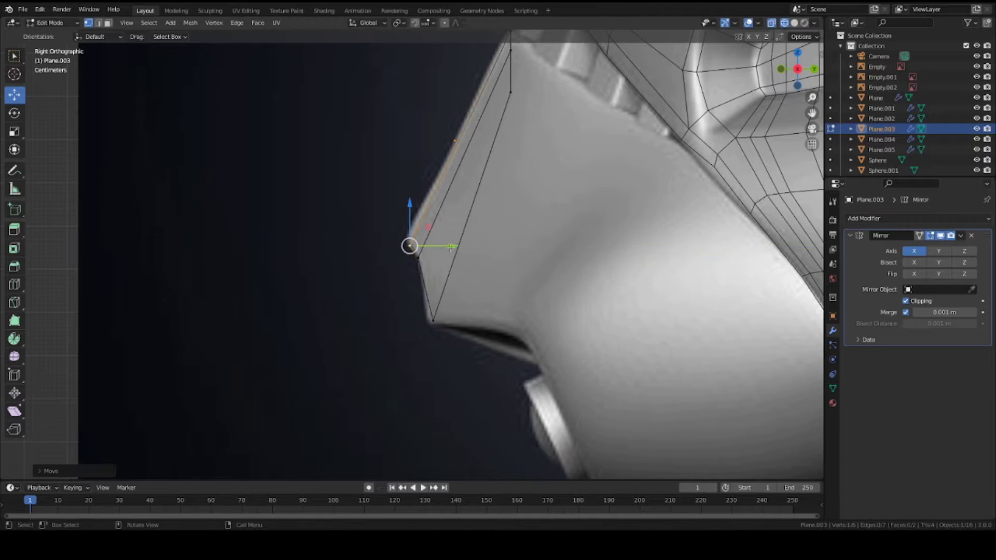
{"action": "key", "text": "g"}
{"action": "left_click", "coordinate": [447, 241]}
- Move the upper-row vertices along Y in the side view to follow the mouthpiece's upper contour
{"action": "scroll", "coordinate": [511, 82], "scroll_direction": "down", "scroll_amount": 1}
{"action": "left_click", "coordinate": [495, 69]}
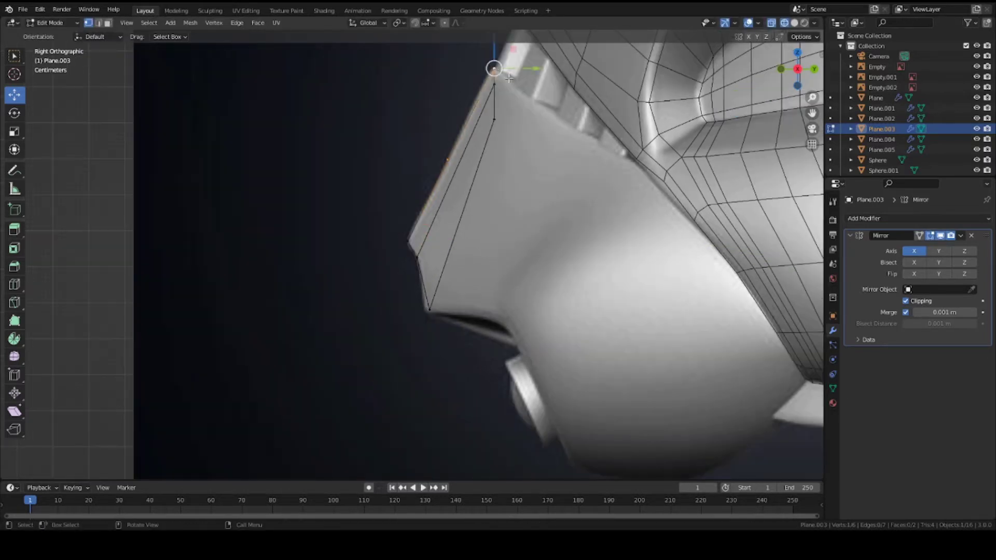
{"action": "left_click_drag", "start_coordinate": [534, 71], "coordinate": [550, 85]}
{"action": "left_click", "coordinate": [494, 84]}
{"action": "left_click", "coordinate": [501, 118]}
{"action": "key", "text": "g"}
{"action": "key", "text": "y"}
{"action": "left_click", "coordinate": [599, 119]}
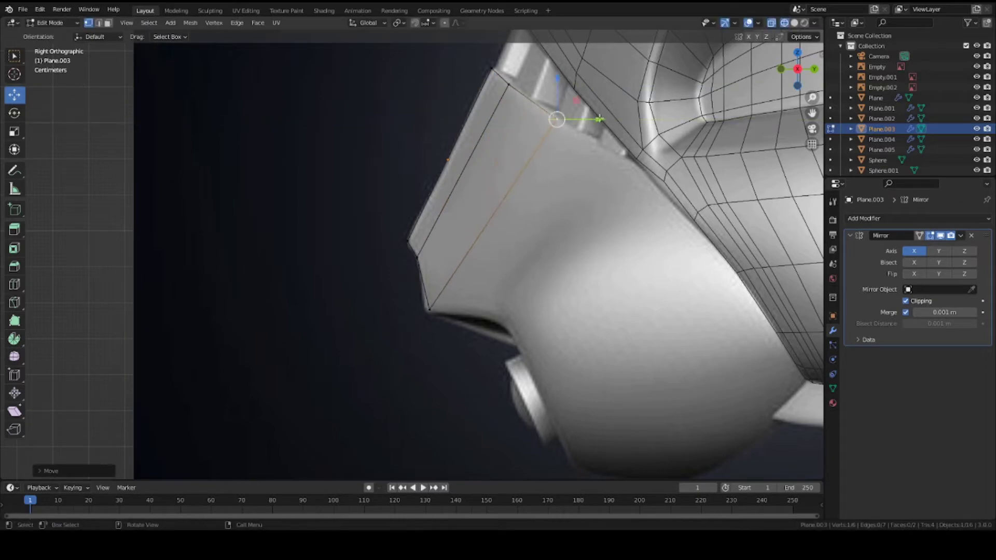
{"action": "left_click_drag", "start_coordinate": [598, 121], "coordinate": [591, 121]}
- Fine-tune the lower outer vertex along Y against the side reference and save the file
{"action": "scroll", "coordinate": [445, 187], "scroll_direction": "down", "scroll_amount": 2}
{"action": "left_click", "coordinate": [427, 289]}
{"action": "key", "text": "g"}
{"action": "key", "text": "y"}
{"action": "left_click", "coordinate": [435, 289]}
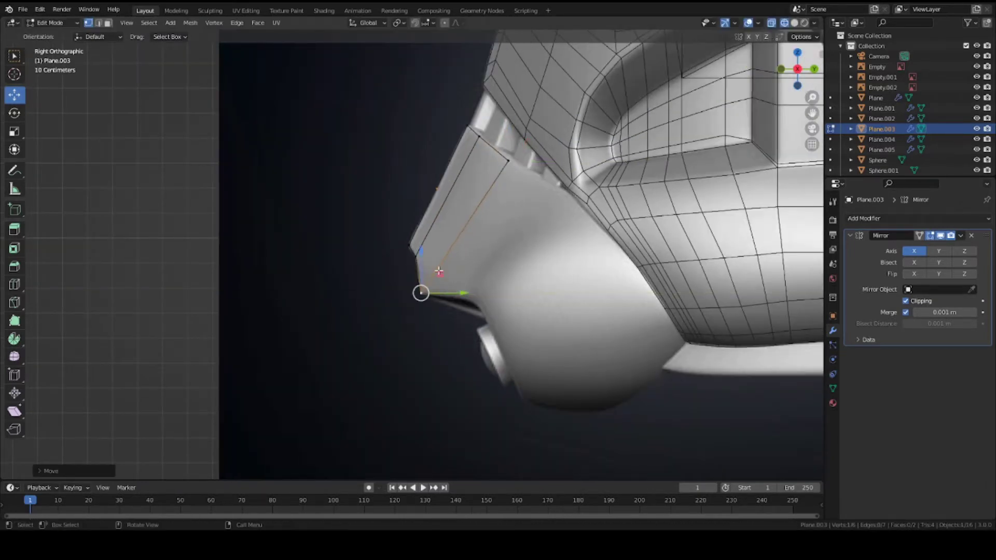
{"action": "key", "text": "ctrl+s"}
- In the front view, lower the center recess vertex about 0.01 m along Z and shift the neighboring recess vertex slightly inward along X
{"action": "middle_click_drag", "start_coordinate": [435, 289], "coordinate": [469, 230]}
{"action": "key", "text": "KP_1"}
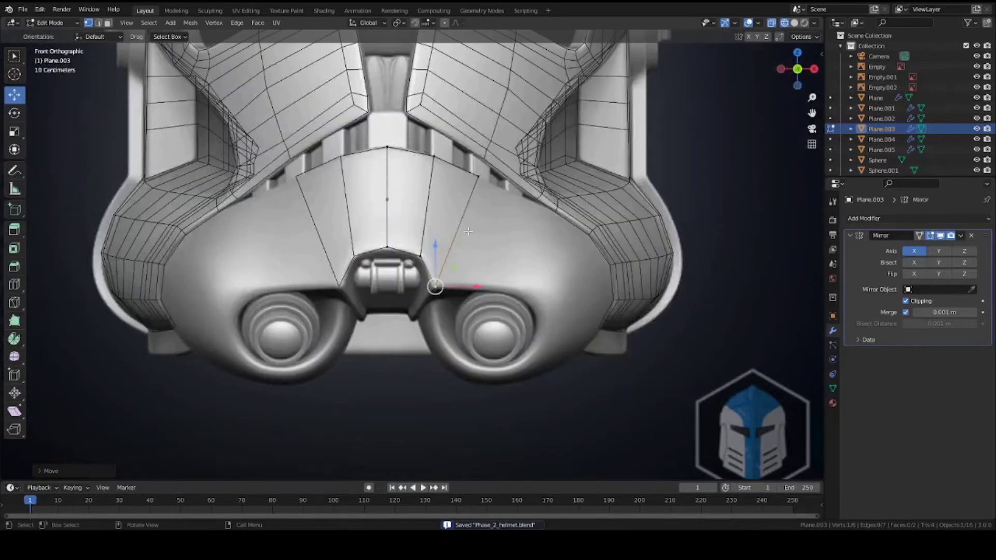
{"action": "key", "text": "z"}
{"action": "left_click", "coordinate": [533, 230]}
{"action": "scroll", "coordinate": [440, 244], "scroll_direction": "up", "scroll_amount": 3}
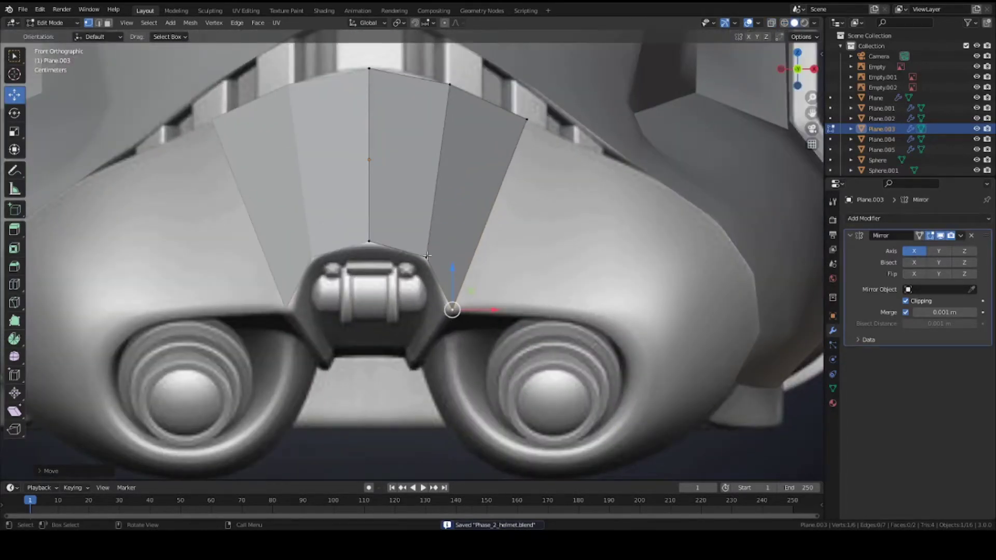
{"action": "left_click", "coordinate": [369, 240]}
{"action": "key", "text": "g"}
{"action": "key", "text": "z"}
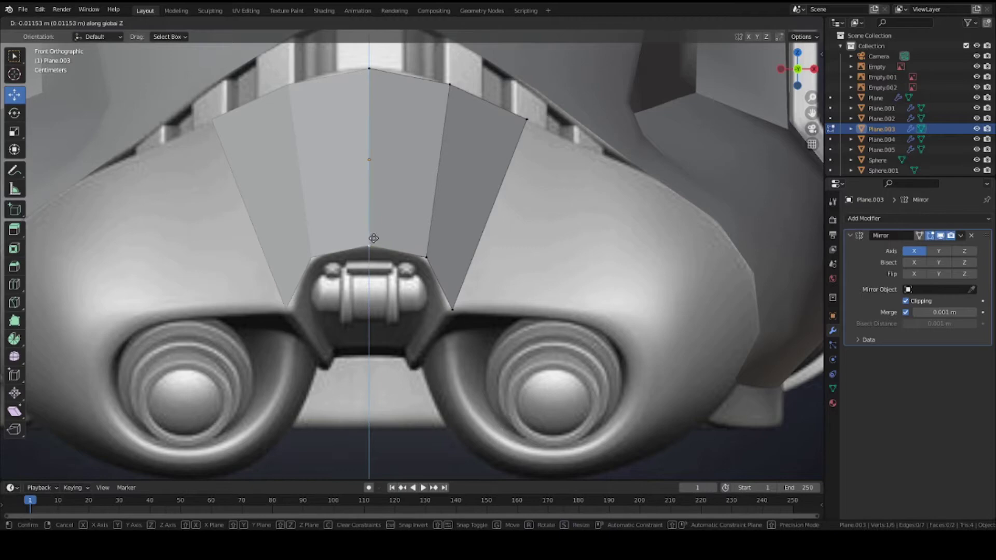
{"action": "left_click", "coordinate": [373, 239]}
{"action": "left_click", "coordinate": [430, 260]}
{"action": "key", "text": "g"}
{"action": "key", "text": "x"}
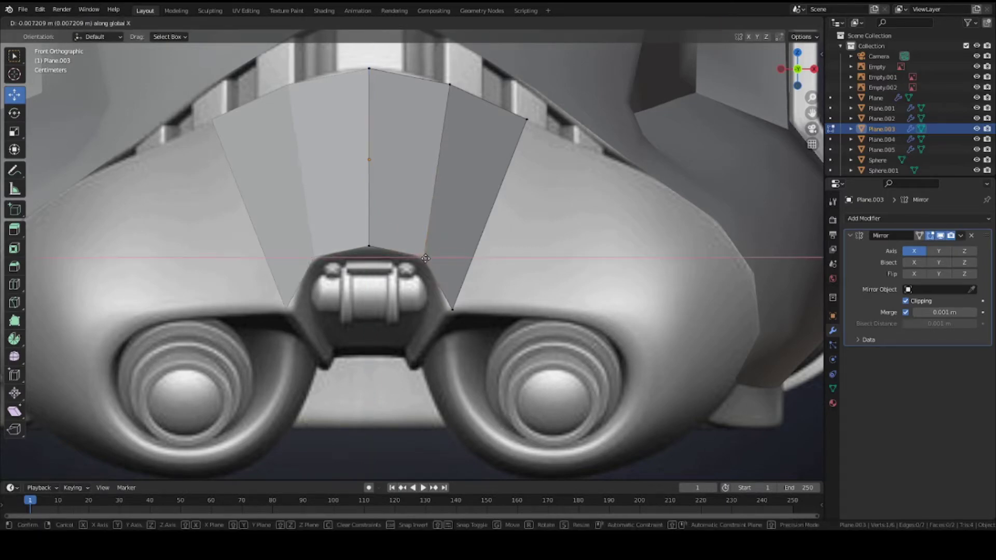
{"action": "left_click", "coordinate": [426, 259]}
- Extrude the outer edge outward along X, adjust its vertices toward the front reference, and save the file
{"action": "left_click", "coordinate": [453, 309]}
{"action": "middle_click_drag", "start_coordinate": [453, 310], "coordinate": [407, 416]}
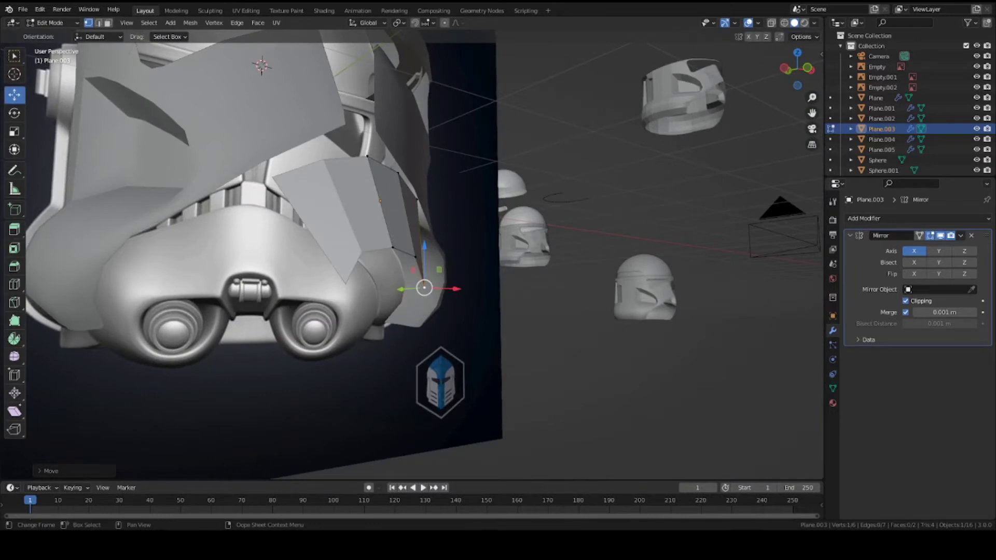
{"action": "key", "text": "KP_1"}
{"action": "left_click", "coordinate": [479, 176], "text": "shift"}
{"action": "key", "text": "e"}
{"action": "key", "text": "x"}
{"action": "left_click", "coordinate": [564, 240]}
{"action": "left_click_drag", "start_coordinate": [564, 178], "coordinate": [562, 215]}
{"action": "left_click", "coordinate": [519, 290]}
{"action": "key", "text": "ctrl+s"}
- Position the new segment's lower vertex along the upper rim of the round filter opening and save the file
{"action": "middle_click_drag", "start_coordinate": [519, 293], "coordinate": [489, 306]}
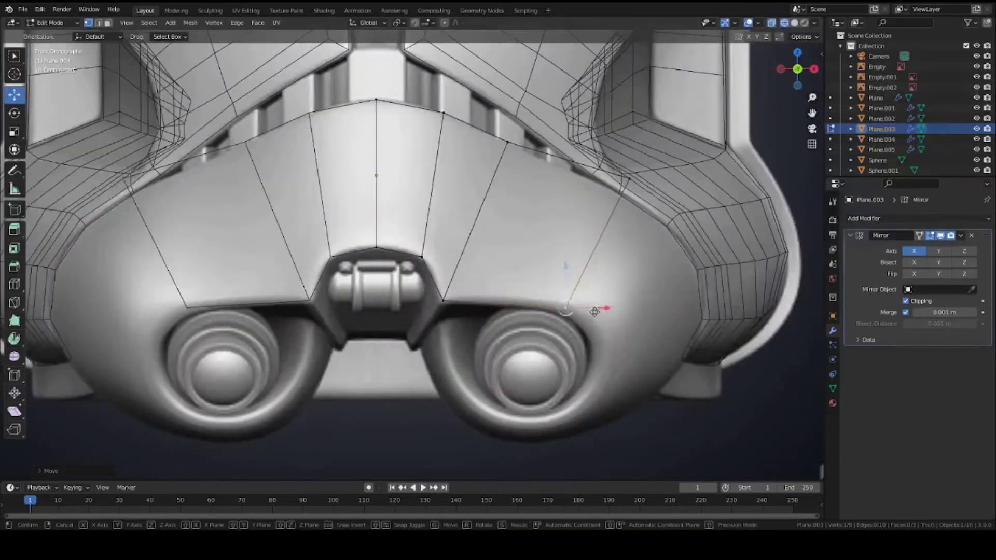
{"action": "left_click_drag", "start_coordinate": [566, 310], "coordinate": [443, 294]}
{"action": "left_click", "coordinate": [512, 273]}
{"action": "key", "text": "KP_3"}
{"action": "key", "text": "ctrl+s"}
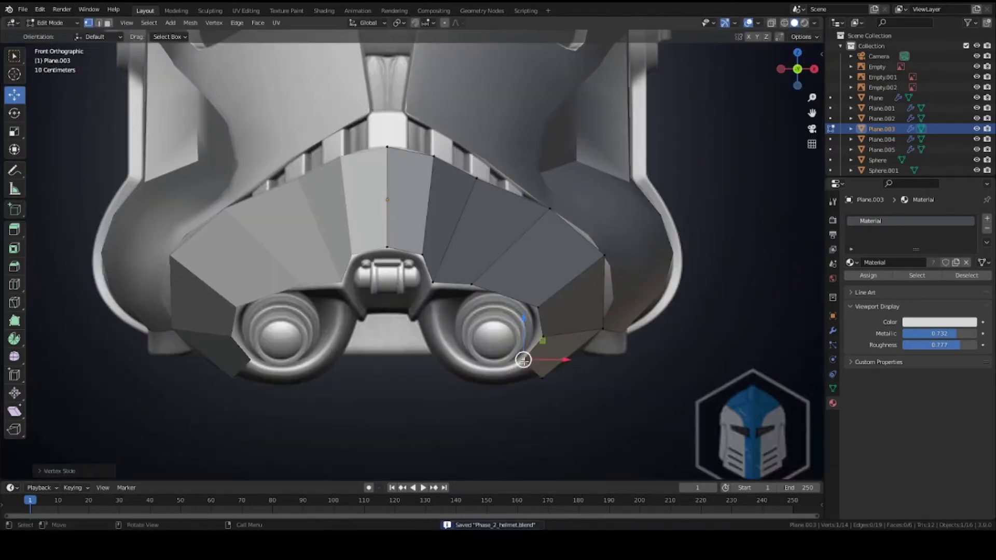
- Move the end segment's inner vertex onto the lower rim of the filter opening and switch to face selection
{"action": "key", "text": "g"}
{"action": "left_click", "coordinate": [529, 355]}
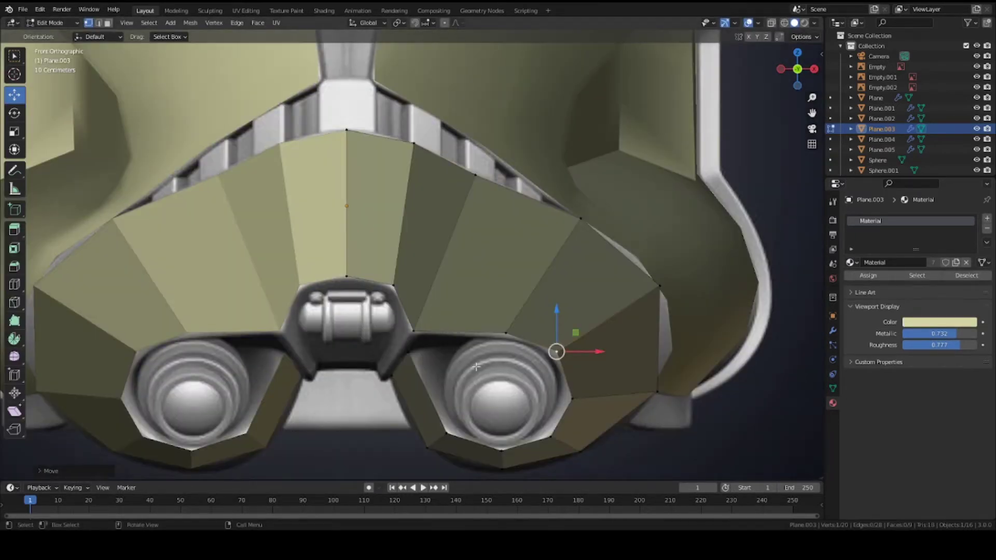
{"action": "key", "text": "3"}
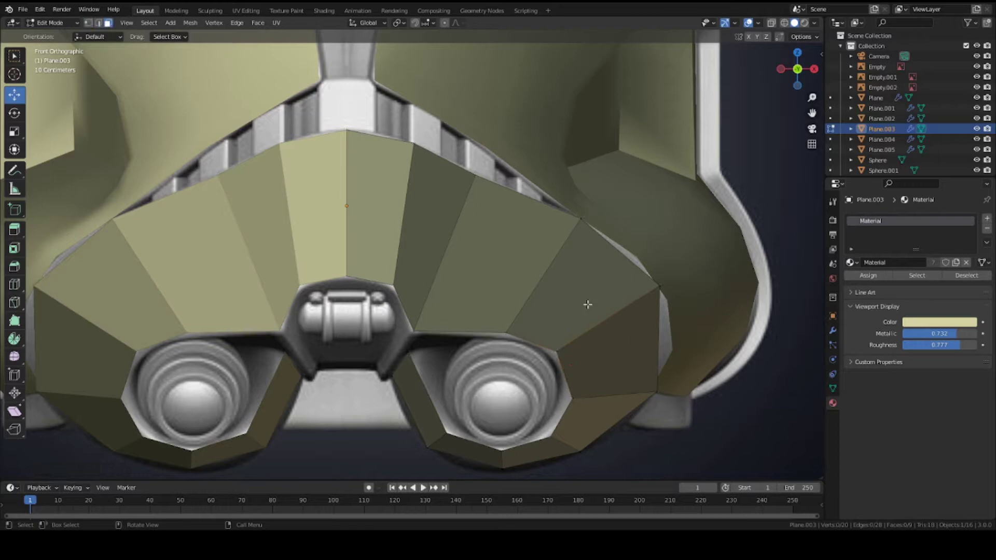
- Examine the mouthpiece's shape against the references from the front, the right side and below
{"action": "middle_click_drag", "start_coordinate": [434, 405], "coordinate": [430, 307]}
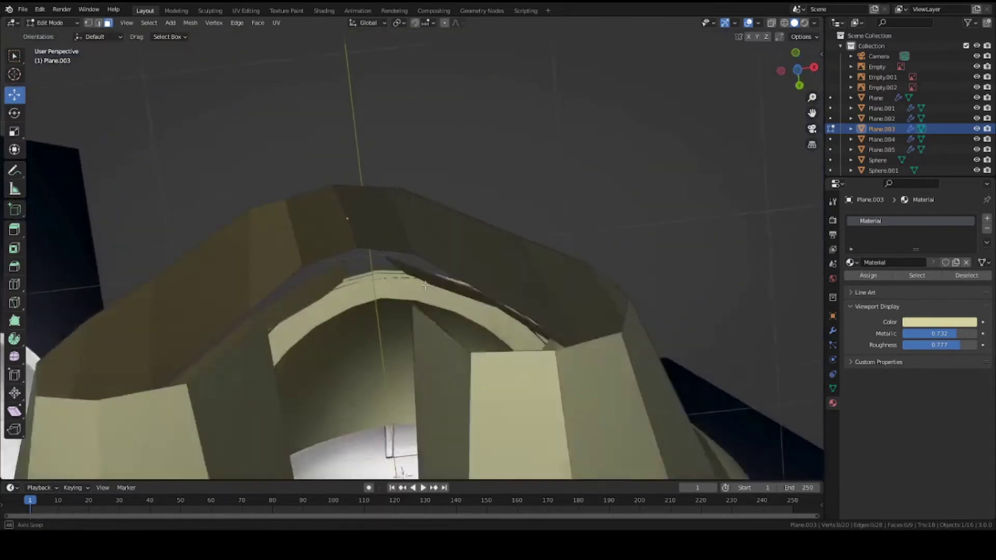
{"action": "scroll", "coordinate": [430, 307], "scroll_direction": "down", "scroll_amount": 2}
{"action": "scroll", "coordinate": [433, 335], "scroll_direction": "up", "scroll_amount": 1}
{"action": "key", "text": "KP_1"}
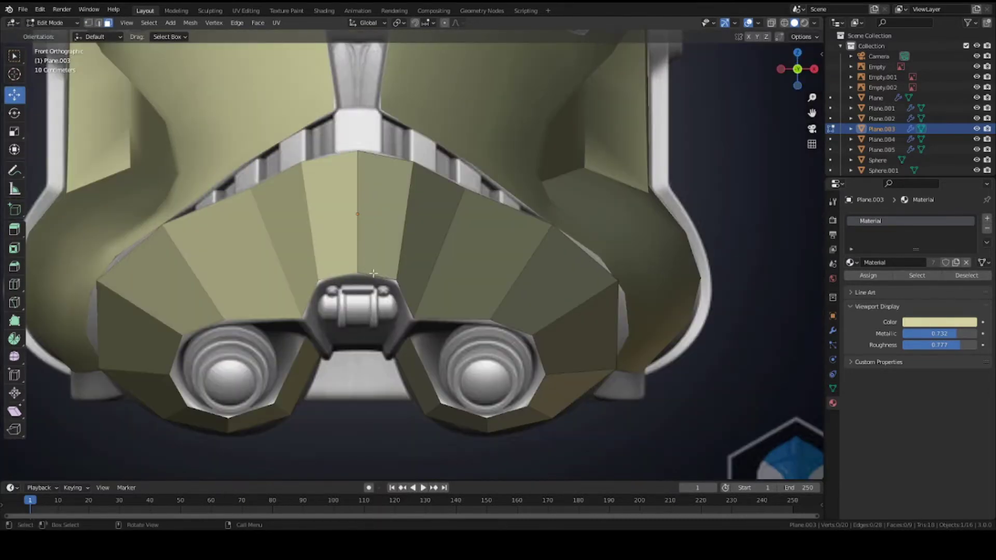
{"action": "scroll", "coordinate": [372, 274], "scroll_direction": "up", "scroll_amount": 2}
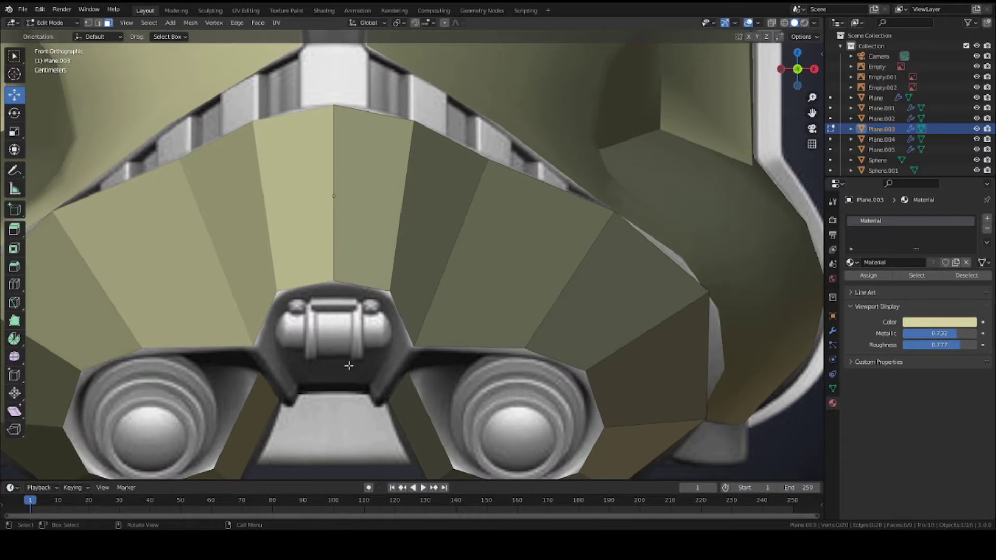
{"action": "key", "text": "KP_3"}
{"action": "scroll", "coordinate": [389, 356], "scroll_direction": "down", "scroll_amount": 2}
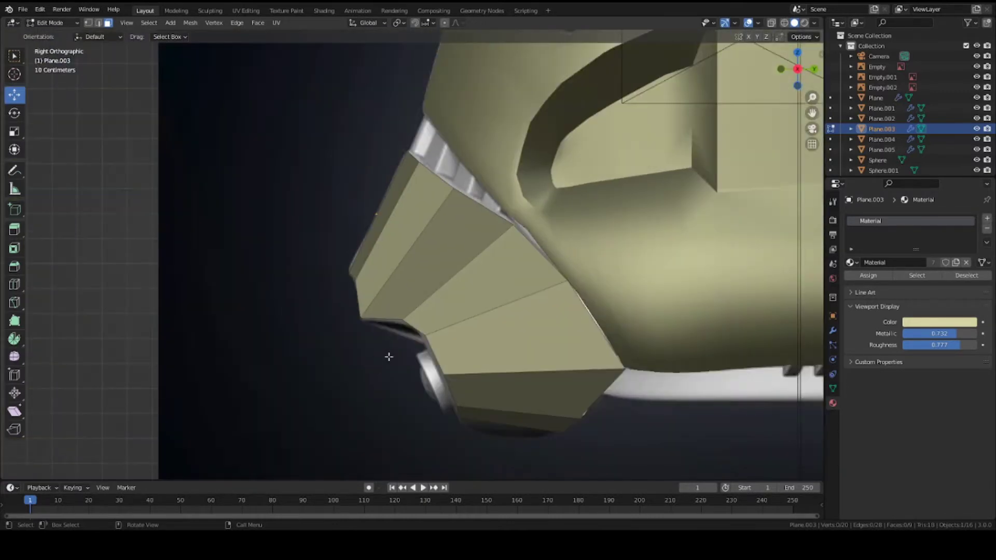
{"action": "scroll", "coordinate": [404, 355], "scroll_direction": "up", "scroll_amount": 4}
{"action": "scroll", "coordinate": [445, 414], "scroll_direction": "down", "scroll_amount": 2}
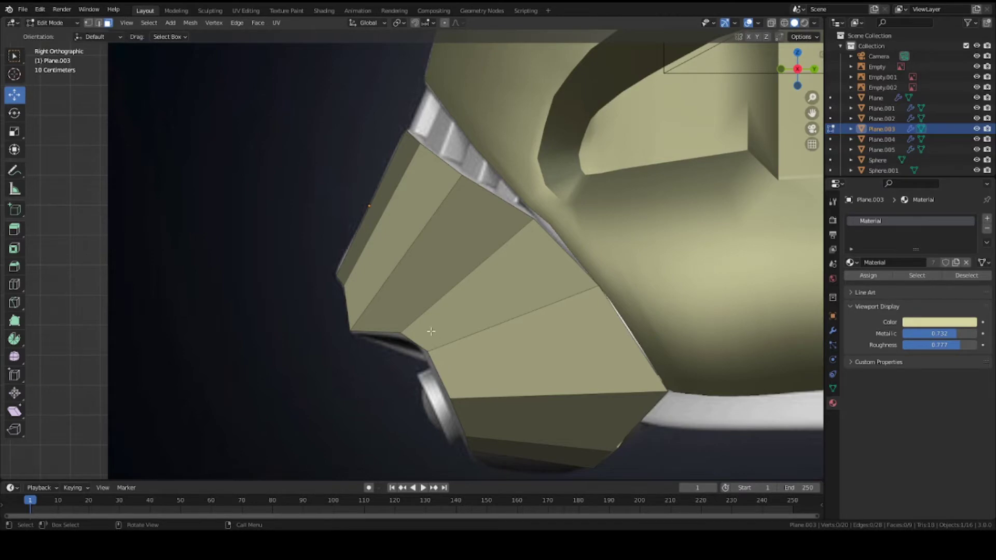
{"action": "scroll", "coordinate": [422, 324], "scroll_direction": "down", "scroll_amount": 2}
{"action": "key", "text": "KP_1"}
{"action": "scroll", "coordinate": [420, 335], "scroll_direction": "up", "scroll_amount": 4}
{"action": "middle_click_drag", "start_coordinate": [462, 414], "coordinate": [436, 286]}
{"action": "scroll", "coordinate": [436, 287], "scroll_direction": "down", "scroll_amount": 3}
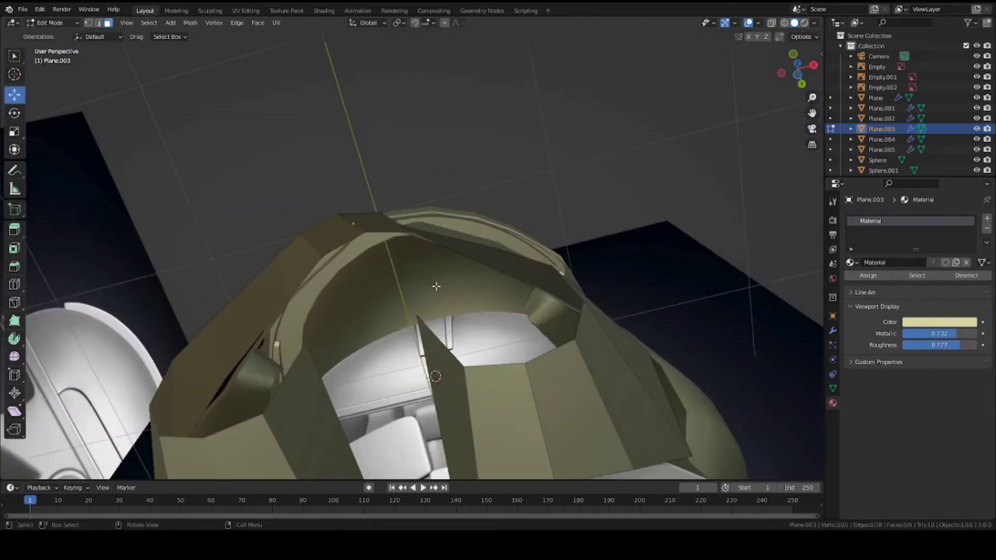
- Extrude the mouthpiece's lower centre edge down to the bottom of the central recess in the front reference
{"action": "middle_click_drag", "start_coordinate": [430, 346], "coordinate": [393, 384]}
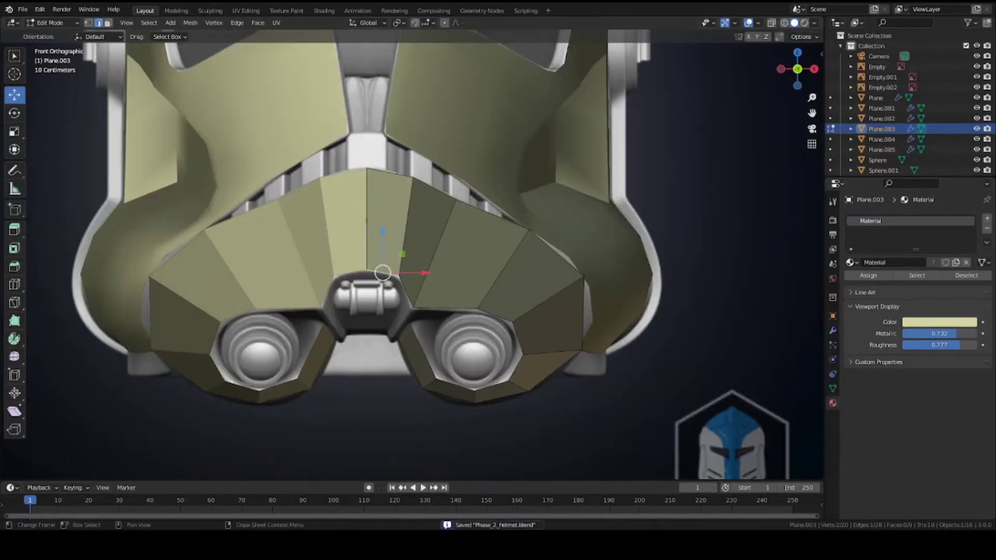
{"action": "scroll", "coordinate": [355, 282], "scroll_direction": "up", "scroll_amount": 2}
{"action": "scroll", "coordinate": [355, 281], "scroll_direction": "down", "scroll_amount": 2}
{"action": "key", "text": "e"}
{"action": "left_click", "coordinate": [374, 395]}
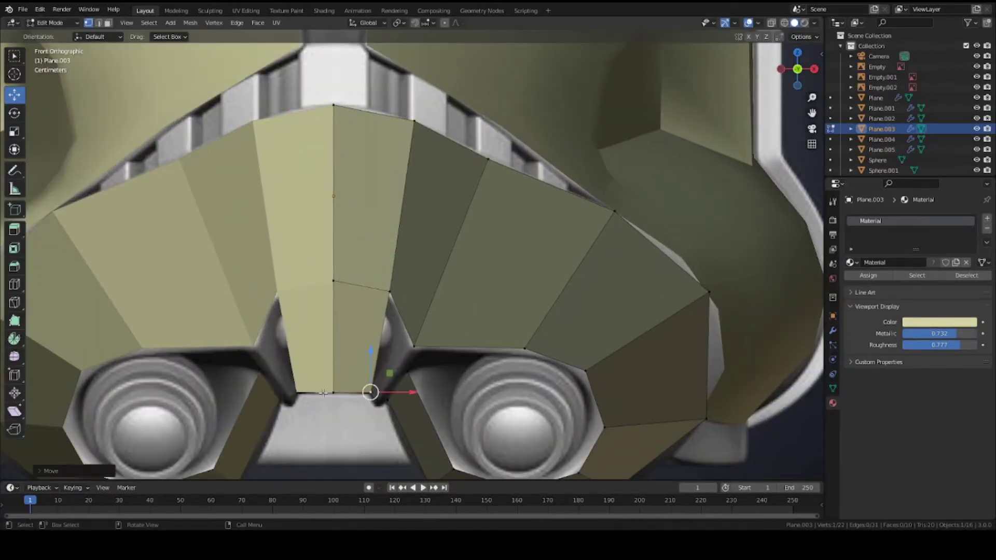
- Save the file, move the extruded edge back along Y against the side reference, and scale it along Y
{"action": "middle_click_drag", "start_coordinate": [374, 395], "coordinate": [331, 338]}
{"action": "key", "text": "KP_3"}
{"action": "key", "text": "ctrl+s"}
{"action": "key", "text": "shift+z"}
{"action": "key", "text": "g"}
{"action": "key", "text": "y"}
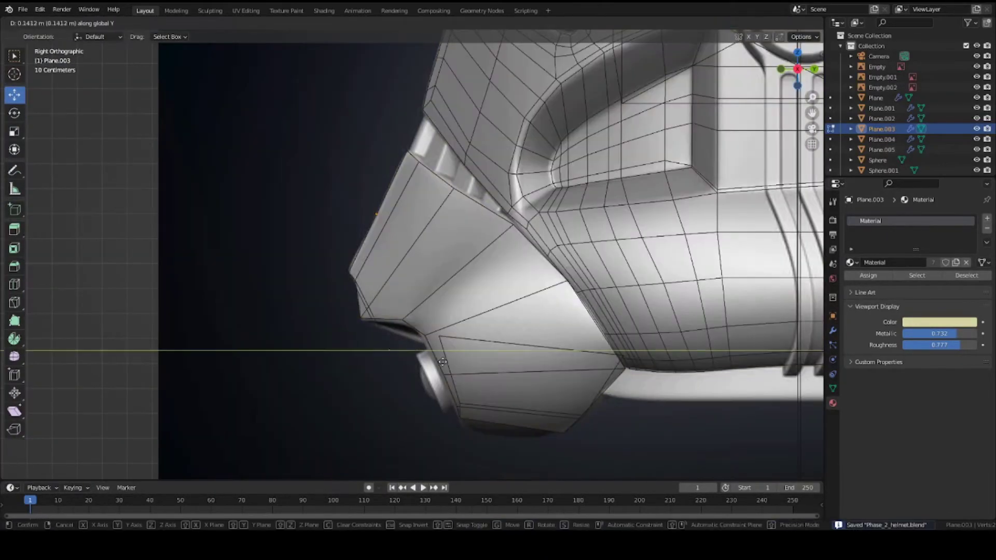
{"action": "left_click", "coordinate": [576, 384]}
{"action": "key", "text": "s"}
{"action": "key", "text": "y"}
{"action": "left_click", "coordinate": [394, 363]}
- Adjust the recess's lower edge in depth along Y with solid shading on and save the file
{"action": "mouse_move", "coordinate": [394, 363]}
{"action": "middle_mouse_down"}
{"action": "mouse_move", "coordinate": [487, 343]}
{"action": "mouse_move", "coordinate": [498, 301]}
{"action": "middle_mouse_up"}
{"action": "key", "text": "shift+z"}
{"action": "key", "text": "KP_1"}
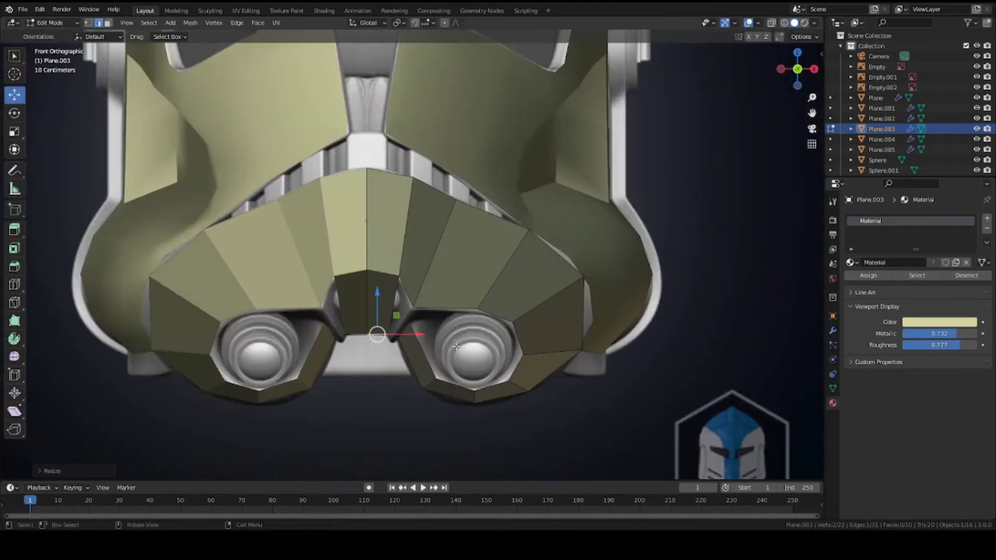
{"action": "key", "text": "g"}
{"action": "key", "text": "y"}
{"action": "mouse_move", "coordinate": [467, 358]}
{"action": "middle_mouse_down"}
{"action": "mouse_move", "coordinate": [462, 262]}
{"action": "mouse_move", "coordinate": [410, 306]}
{"action": "mouse_move", "coordinate": [475, 308]}
{"action": "middle_mouse_up"}
{"action": "left_click", "coordinate": [462, 262]}
{"action": "key", "text": "ctrl+s"}
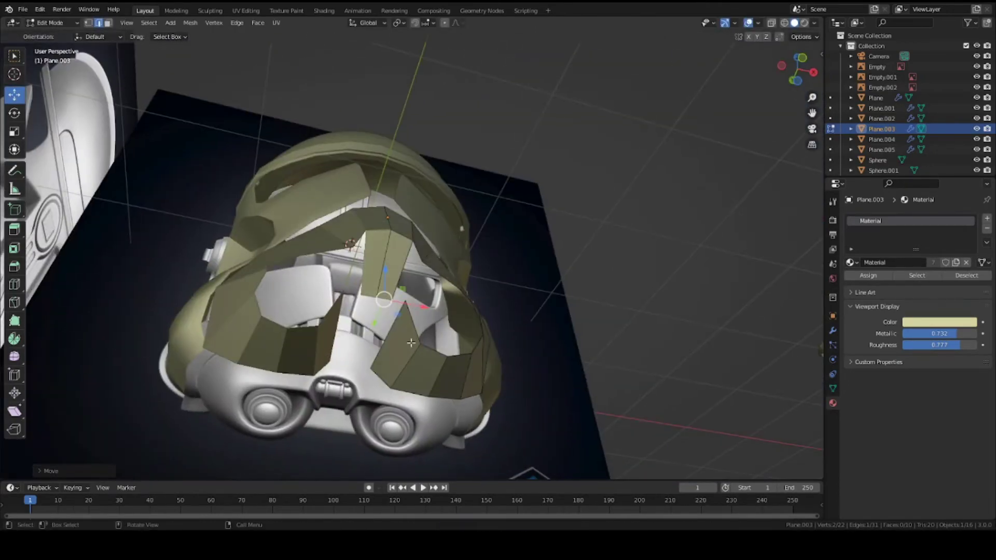
- Extrude the side edge of the recess's back face outward to start the recess's side wall
{"action": "middle_click_drag", "start_coordinate": [411, 343], "coordinate": [365, 337]}
{"action": "scroll", "coordinate": [366, 337], "scroll_direction": "up", "scroll_amount": 2}
{"action": "left_click", "coordinate": [431, 253]}
{"action": "key", "text": "e"}
{"action": "left_click", "coordinate": [384, 307]}
- Move the extruded side edge toward the filter opening's inner corner and adjust its depth along Y
{"action": "key", "text": "g"}
{"action": "middle_click_drag", "start_coordinate": [514, 307], "coordinate": [370, 509]}
{"action": "left_click", "coordinate": [415, 347]}
{"action": "key", "text": "g"}
{"action": "key", "text": "y"}
{"action": "left_click", "coordinate": [554, 382]}
{"action": "scroll", "coordinate": [434, 372], "scroll_direction": "up", "scroll_amount": 4}
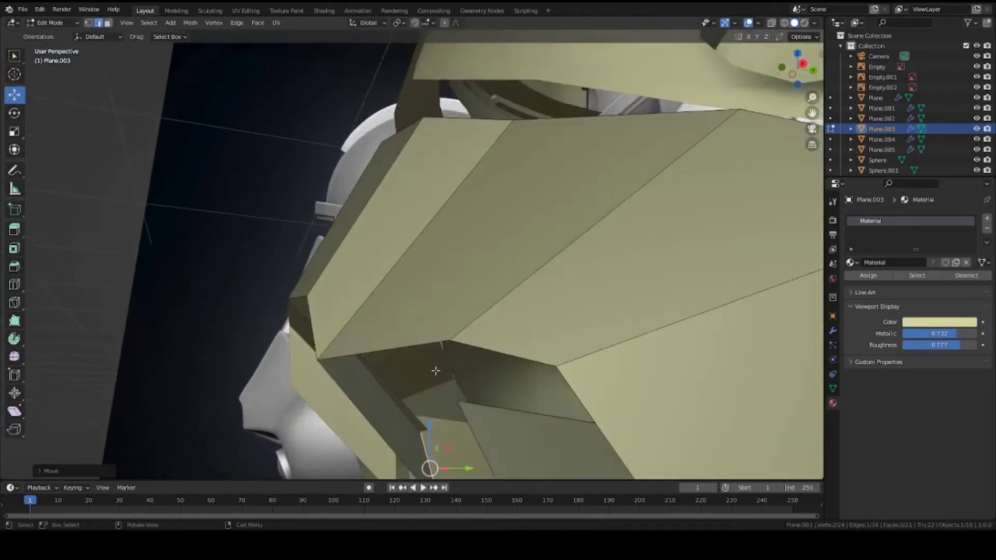
- Merge the new side wall's outer vertex with the adjacent corner vertex of the mouthpiece
{"action": "middle_click_drag", "start_coordinate": [434, 371], "coordinate": [359, 341]}
{"action": "scroll", "coordinate": [432, 358], "scroll_direction": "up", "scroll_amount": 3}
{"action": "key", "text": "1"}
{"action": "left_click", "coordinate": [377, 325], "text": "shift"}
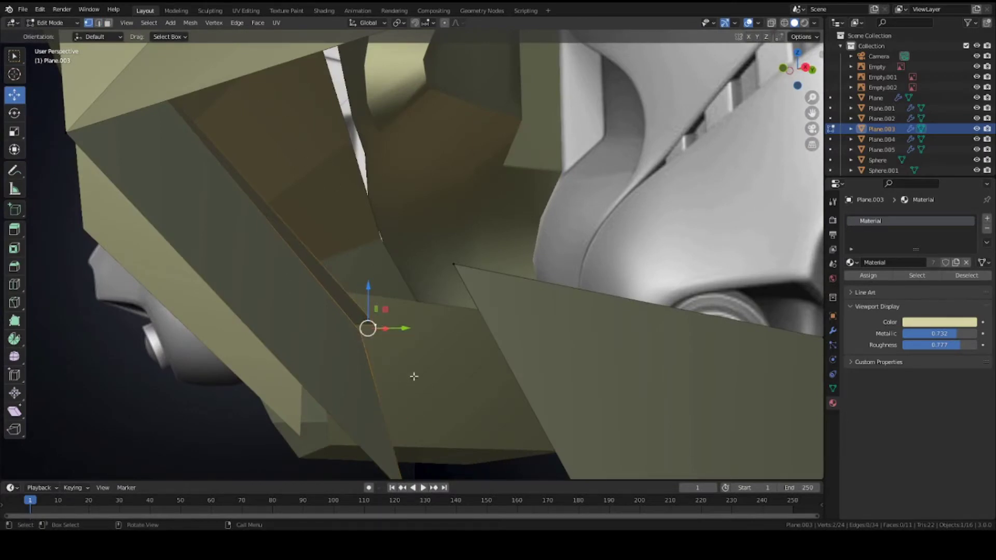
{"action": "key", "text": "m"}
{"action": "left_click", "coordinate": [386, 418]}
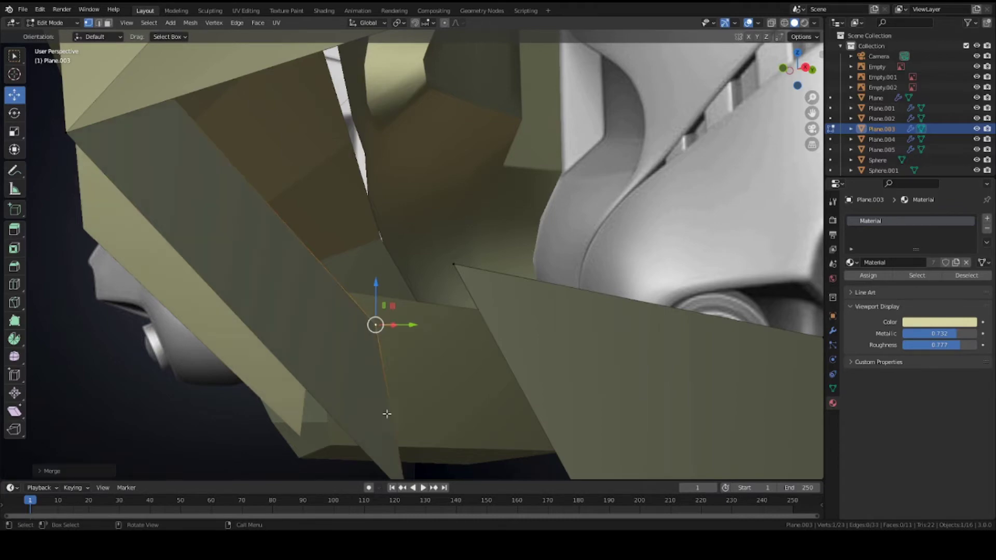
{"action": "middle_click_drag", "start_coordinate": [387, 418], "coordinate": [423, 307]}
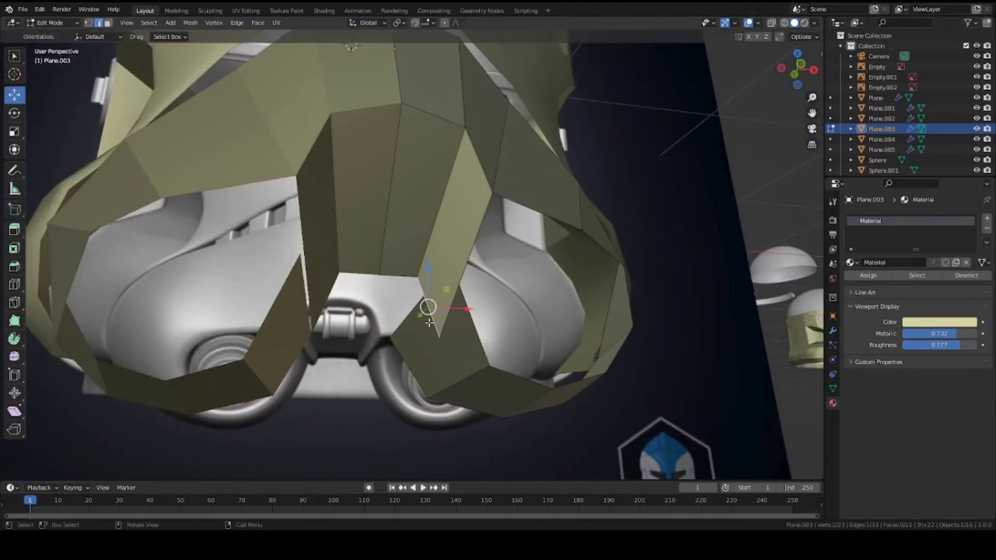
- Move the side wall's lower outer vertex onto the recess's bottom corner in the front reference, using wireframe display
{"action": "key", "text": "KP_1"}
{"action": "key", "text": "1"}
{"action": "left_click", "coordinate": [435, 342]}
{"action": "key", "text": "g"}
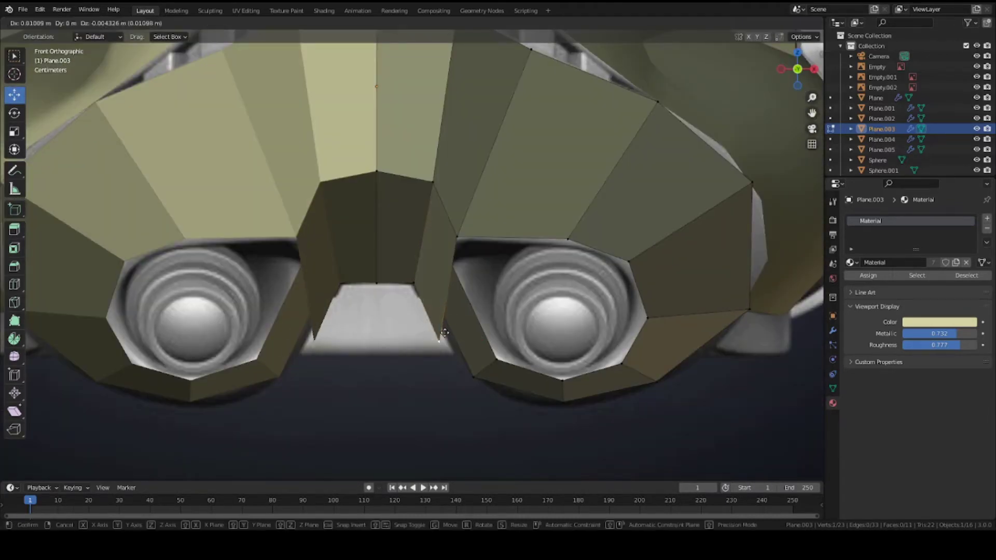
{"action": "left_click", "coordinate": [457, 346]}
{"action": "key", "text": "z"}
{"action": "key", "text": "4"}
{"action": "key", "text": "g"}
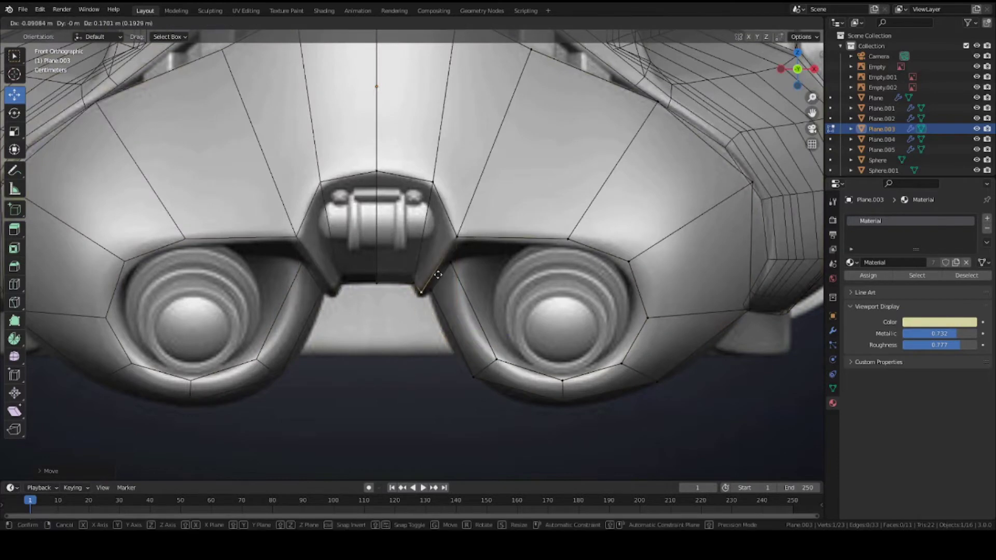
{"action": "left_click", "coordinate": [433, 279]}
- Fit the recess's lower inner and middle vertices to the front reference and return to solid shading
{"action": "key", "text": "g"}
{"action": "left_click", "coordinate": [414, 278]}
{"action": "key", "text": "g"}
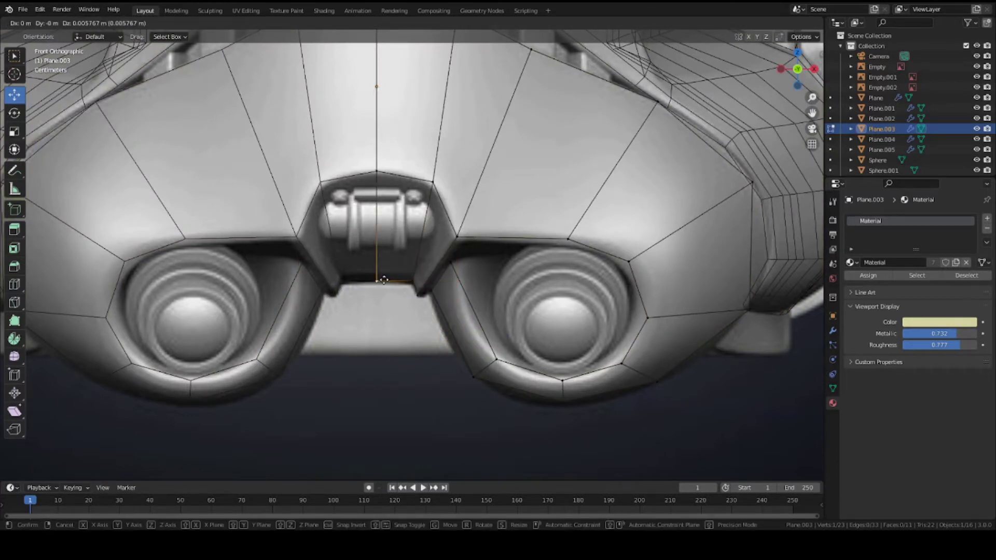
{"action": "left_click", "coordinate": [384, 280]}
{"action": "key", "text": "z"}
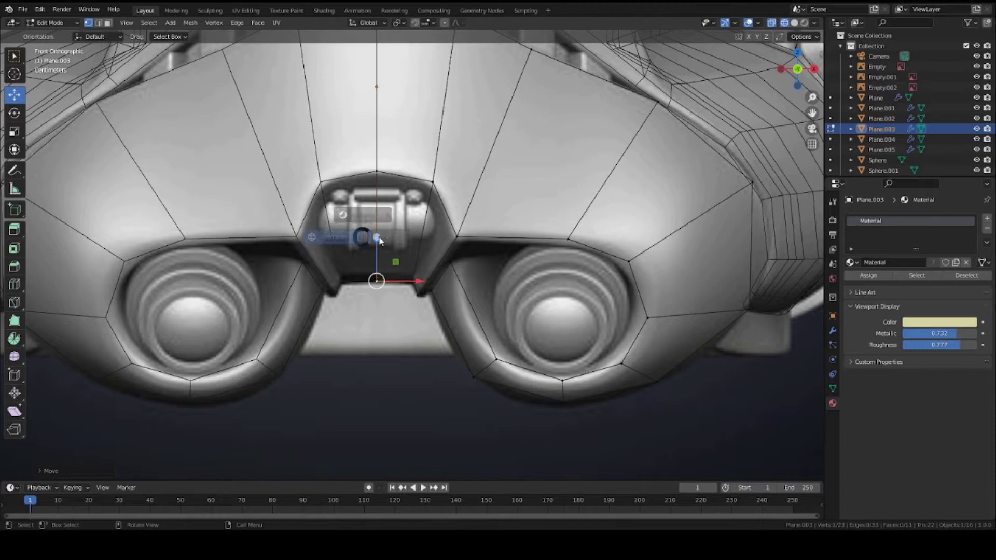
{"action": "left_click", "coordinate": [437, 242]}
{"action": "mouse_move", "coordinate": [437, 259]}
{"action": "middle_mouse_down"}
{"action": "mouse_move", "coordinate": [374, 235]}
{"action": "mouse_move", "coordinate": [416, 230]}
{"action": "middle_mouse_up"}
{"action": "key", "text": "Tab"}
{"action": "key", "text": "KP_1"}
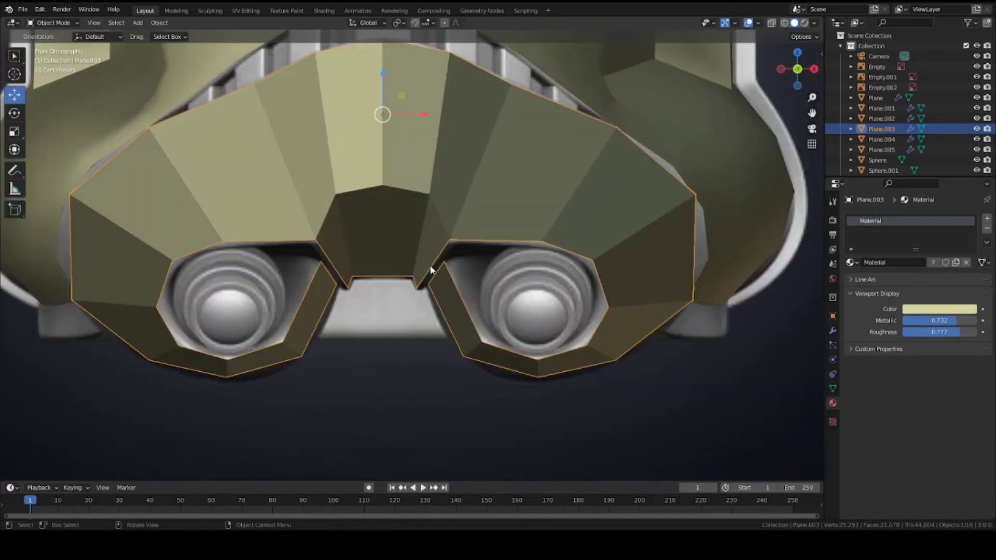
{"action": "key", "text": "alt+z"}
{"action": "scroll", "coordinate": [374, 223], "scroll_direction": "up", "scroll_amount": 3}
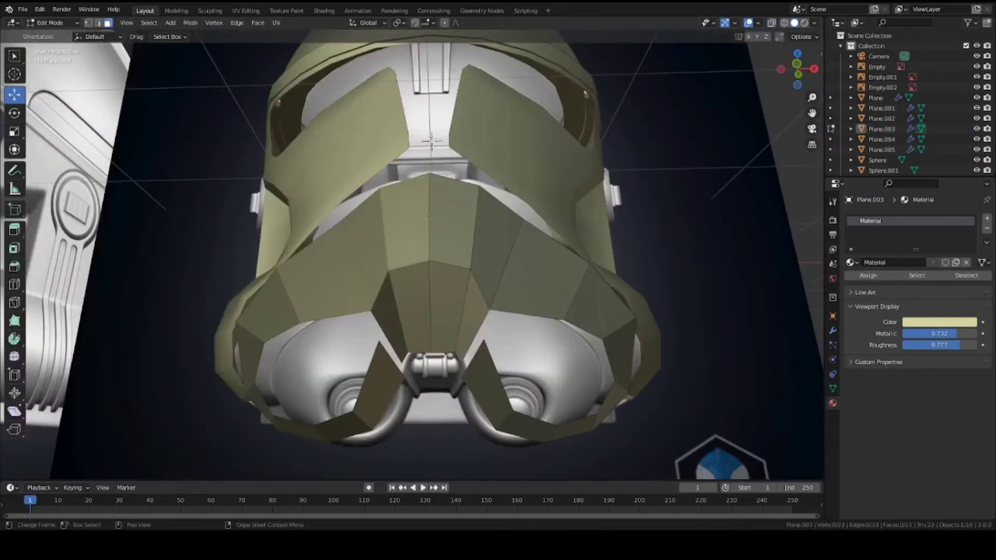
- Select the recess's lower edge chain and extrude it backward along Y under the helmet
{"action": "scroll", "coordinate": [395, 390], "scroll_direction": "up", "scroll_amount": 1}
{"action": "key", "text": "2"}
{"action": "key", "text": "a"}
{"action": "key", "text": "alt+a"}
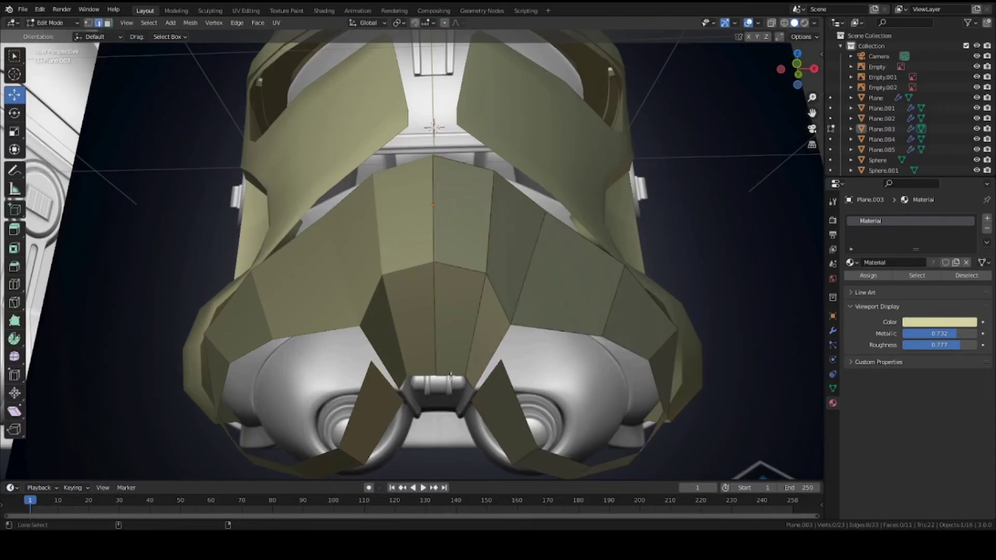
{"action": "left_click", "coordinate": [451, 376], "text": "alt"}
{"action": "middle_click_drag", "start_coordinate": [451, 376], "coordinate": [327, 271]}
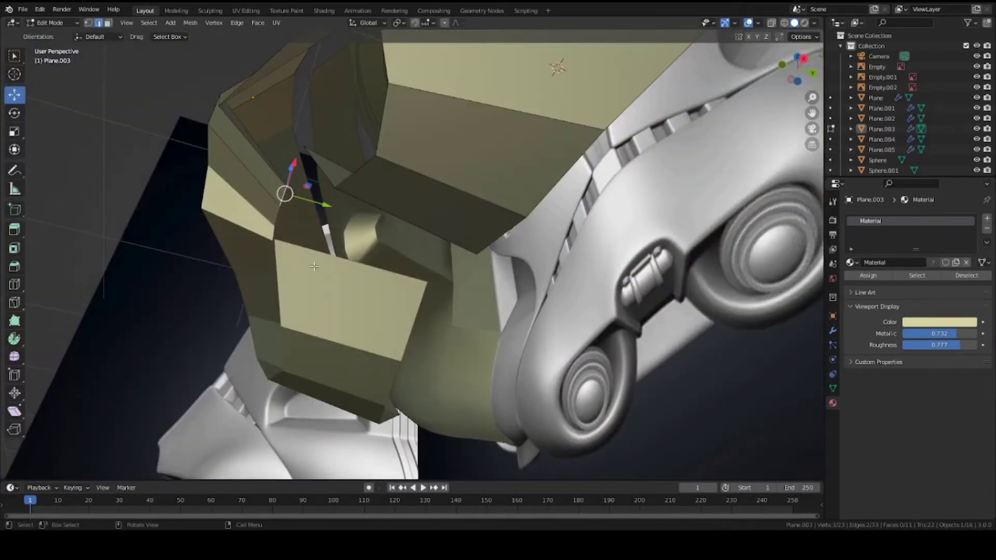
{"action": "scroll", "coordinate": [314, 266], "scroll_direction": "up", "scroll_amount": 1}
{"action": "key", "text": "e"}
{"action": "key", "text": "y"}
{"action": "left_click", "coordinate": [511, 349]}
{"action": "middle_click_drag", "start_coordinate": [511, 349], "coordinate": [616, 350]}
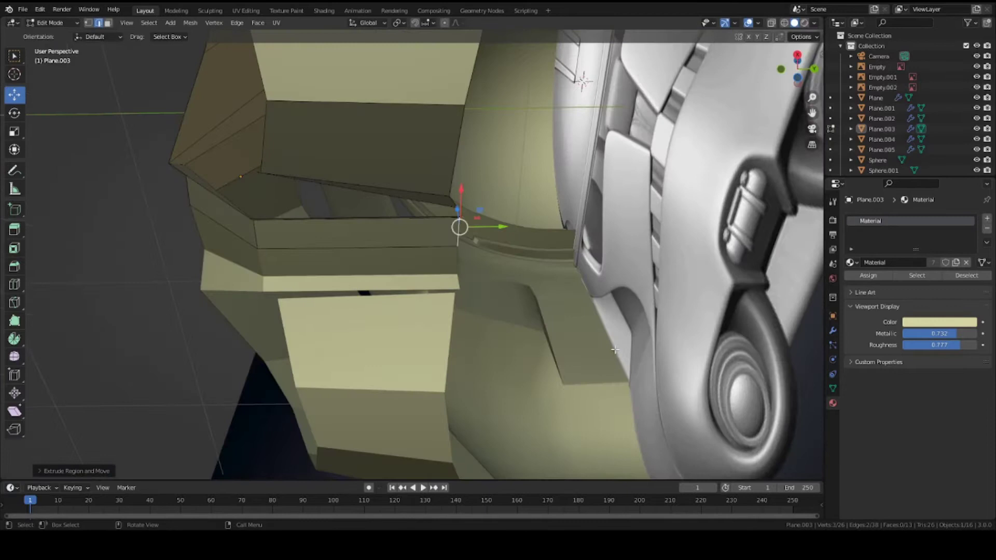
- Flatten the extruded edges along Y and move them level with the back of the neighbouring inner wall
{"action": "key", "text": "s"}
{"action": "key", "text": "y"}
{"action": "left_click", "coordinate": [460, 262]}
{"action": "key", "text": "g"}
{"action": "key", "text": "y"}
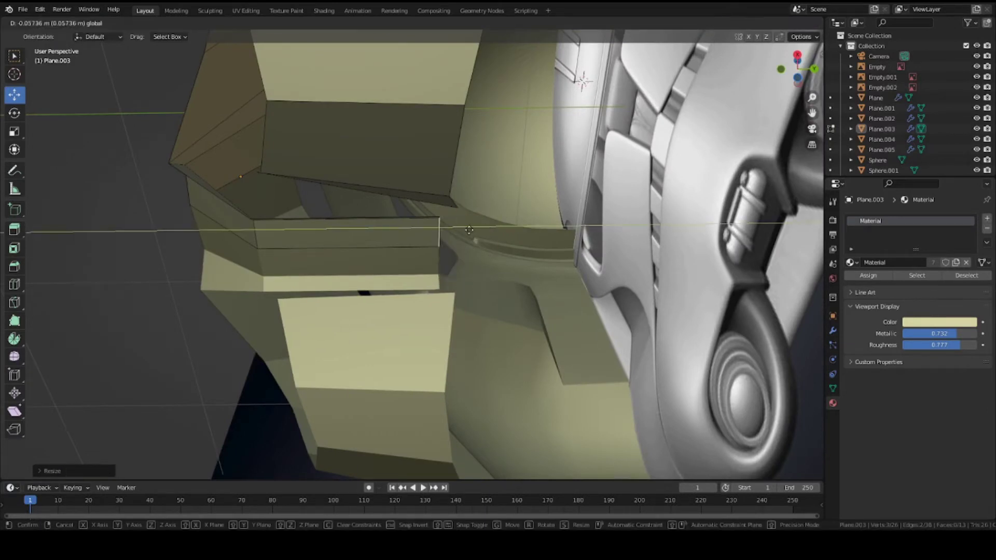
{"action": "left_click", "coordinate": [493, 239]}
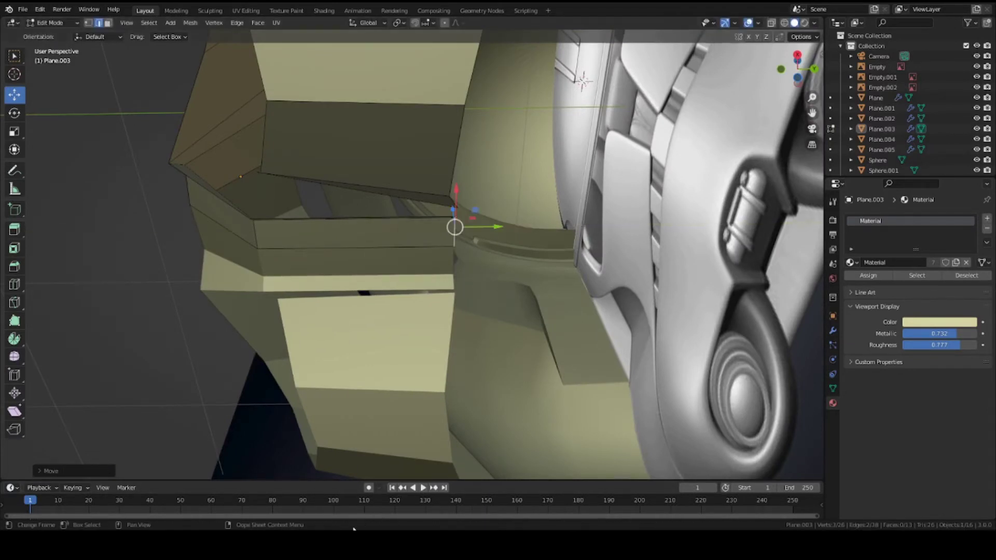
{"action": "middle_click_drag", "start_coordinate": [492, 244], "coordinate": [472, 287]}
{"action": "key", "text": "g"}
{"action": "key", "text": "y"}
{"action": "left_click", "coordinate": [550, 297]}
- Fill the gap between the recess's extruded side and the neighbouring inner wall with a face
{"action": "left_click", "coordinate": [419, 198]}
{"action": "middle_click_drag", "start_coordinate": [419, 199], "coordinate": [397, 222]}
{"action": "left_click", "coordinate": [441, 213], "text": "shift"}
{"action": "key", "text": "f"}
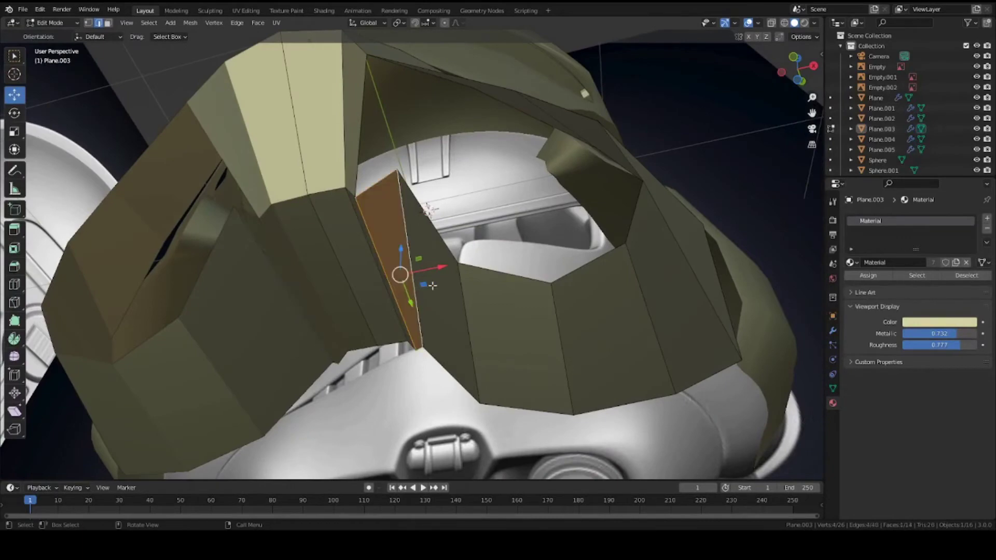
- Move the inner wall's corner vertex beside the new face along Y
{"action": "middle_click_drag", "start_coordinate": [431, 285], "coordinate": [415, 231]}
{"action": "key", "text": "1"}
{"action": "left_click", "coordinate": [437, 156]}
{"action": "key", "text": "g"}
{"action": "key", "text": "y"}
{"action": "left_click", "coordinate": [491, 236]}
- Select the back edges of the recess underside and scale them along Y to straighten them
{"action": "key", "text": "2"}
{"action": "key", "text": "a"}
{"action": "key", "text": "a"}
{"action": "left_click", "coordinate": [380, 351]}
{"action": "left_click", "coordinate": [382, 350], "text": "shift"}
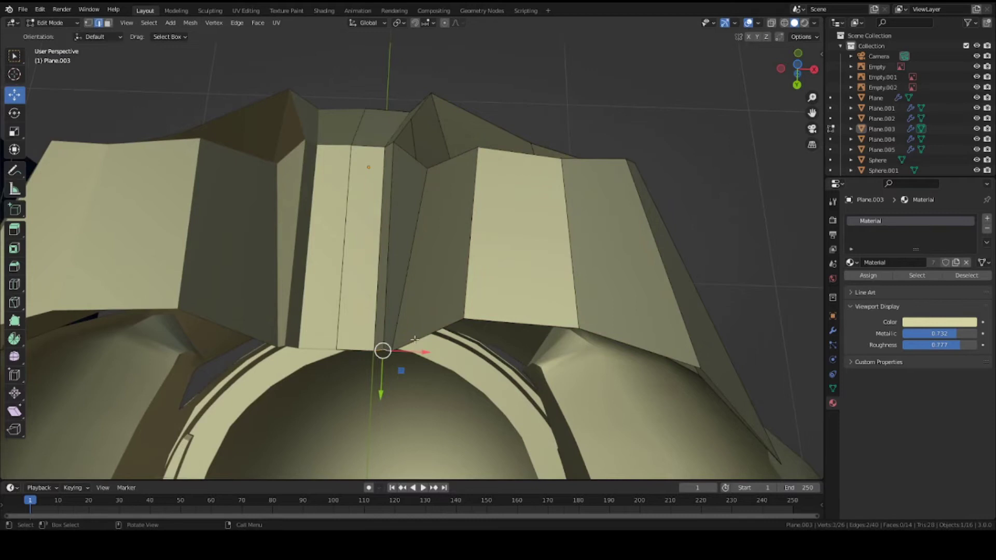
{"action": "middle_click_drag", "start_coordinate": [382, 349], "coordinate": [381, 335]}
{"action": "key", "text": "s"}
{"action": "key", "text": "y"}
{"action": "left_click", "coordinate": [486, 363]}
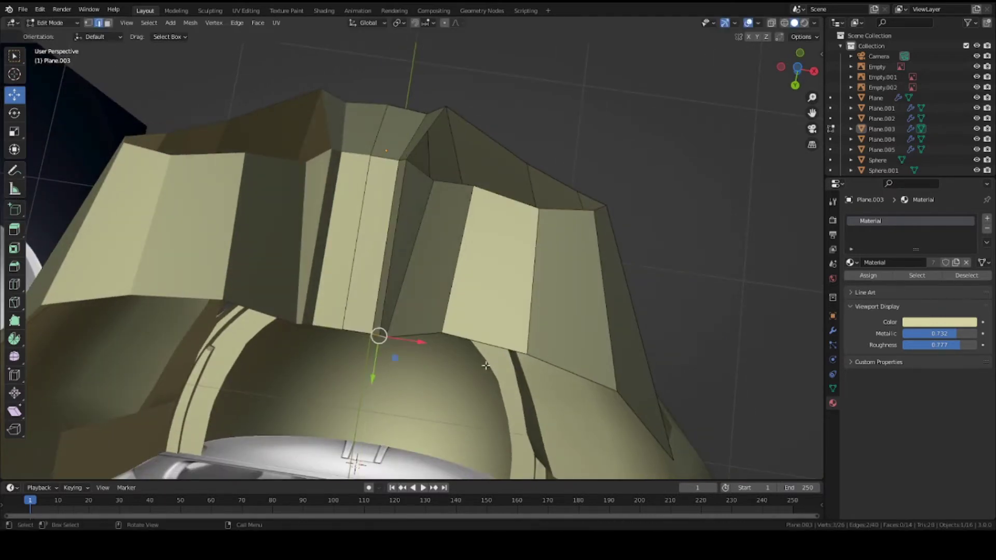
- Scale the back edges, including the new face's edge, to 0 along Y and save the file
{"action": "middle_click_drag", "start_coordinate": [489, 356], "coordinate": [378, 351]}
{"action": "scroll", "coordinate": [356, 328], "scroll_direction": "up", "scroll_amount": 2}
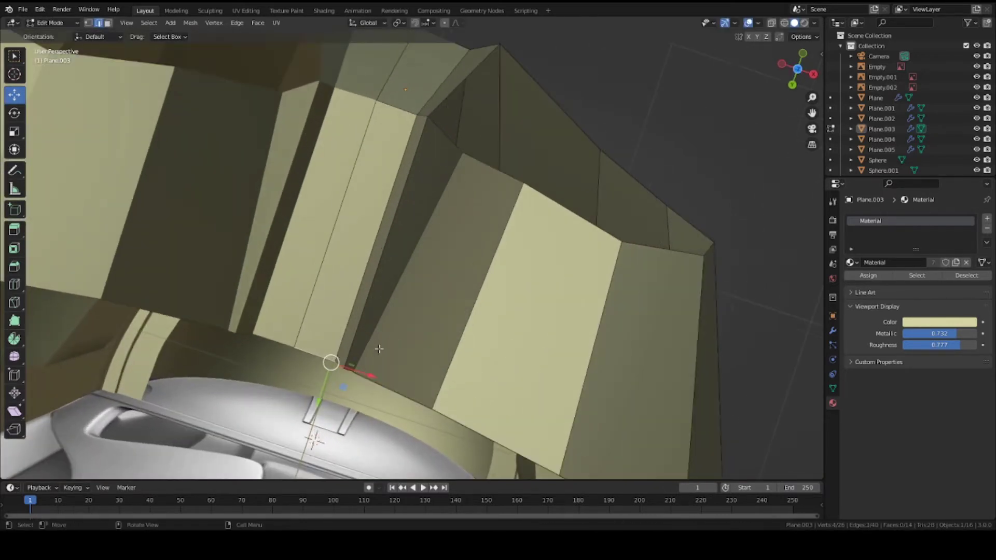
{"action": "key", "text": "s"}
{"action": "key", "text": "y"}
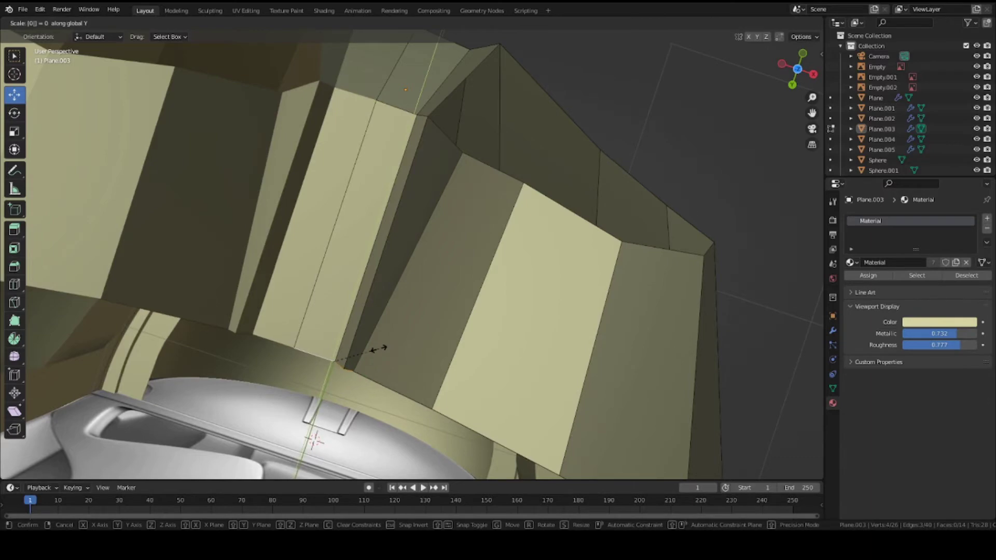
{"action": "left_click", "coordinate": [377, 346]}
{"action": "middle_click_drag", "start_coordinate": [378, 344], "coordinate": [399, 320]}
{"action": "key", "text": "q"}
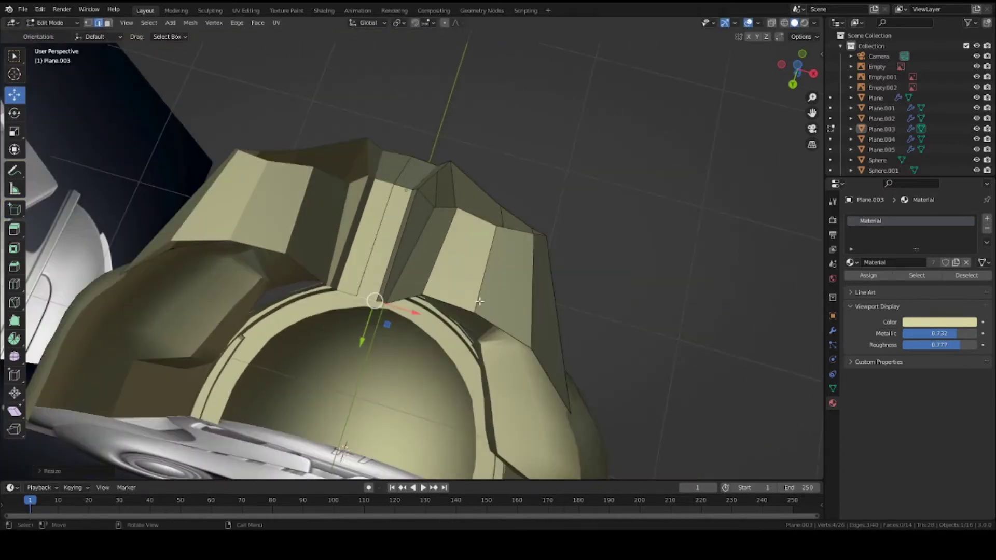
{"action": "key", "text": "Tab"}
{"action": "middle_click_drag", "start_coordinate": [478, 300], "coordinate": [415, 349]}
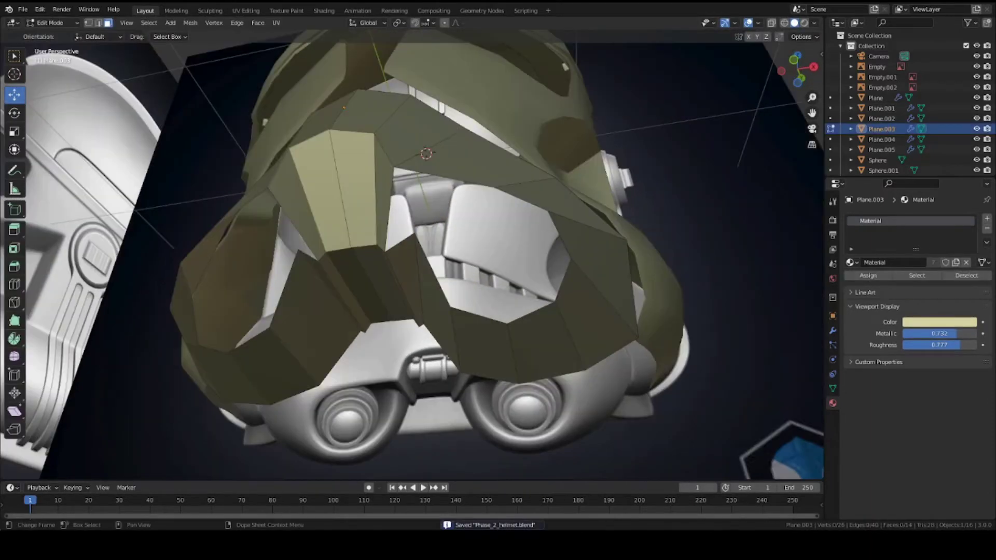
- Fill the triangular gap between the recess's side wall and the filter opening's inner corner with a face and save the file
{"action": "scroll", "coordinate": [389, 289], "scroll_direction": "up", "scroll_amount": 4}
{"action": "key", "text": "2"}
{"action": "middle_click_drag", "start_coordinate": [389, 289], "coordinate": [393, 332]}
{"action": "left_click", "coordinate": [390, 262]}
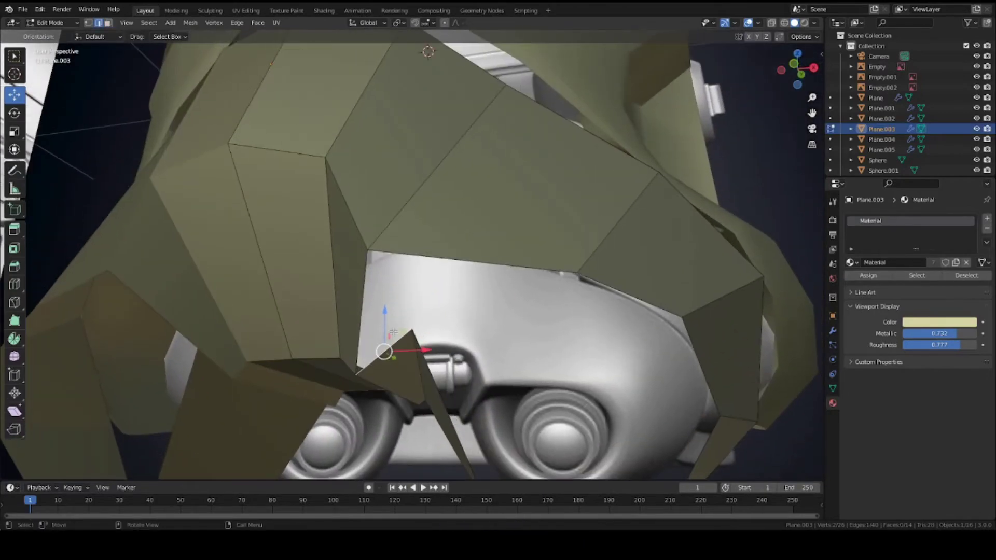
{"action": "middle_click_drag", "start_coordinate": [385, 265], "coordinate": [399, 340]}
{"action": "key", "text": "1"}
{"action": "left_click", "coordinate": [415, 341]}
{"action": "left_click", "coordinate": [366, 250], "text": "shift"}
{"action": "scroll", "coordinate": [392, 327], "scroll_direction": "down", "scroll_amount": 1}
{"action": "key", "text": "2"}
{"action": "left_click", "coordinate": [385, 306]}
{"action": "middle_click_drag", "start_coordinate": [376, 307], "coordinate": [424, 368]}
{"action": "left_click", "coordinate": [392, 361], "text": "shift"}
{"action": "key", "text": "f"}
{"action": "key", "text": "ctrl+s"}
{"action": "key", "text": "ctrl+s"}
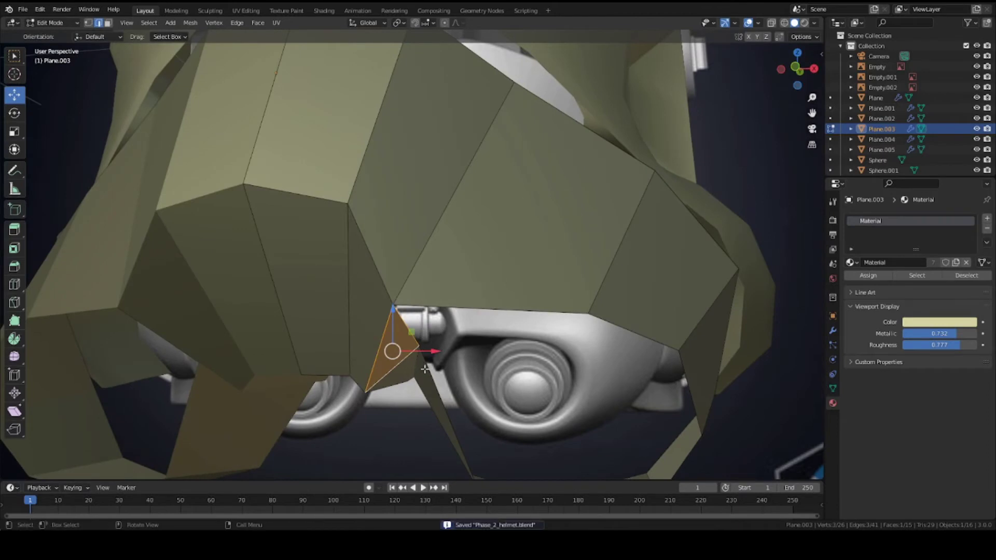
- Add a loop cut across the recess's back and side faces, slid close to their upper edge
{"action": "scroll", "coordinate": [417, 368], "scroll_direction": "up", "scroll_amount": 1}
{"action": "key", "text": "ctrl+r"}
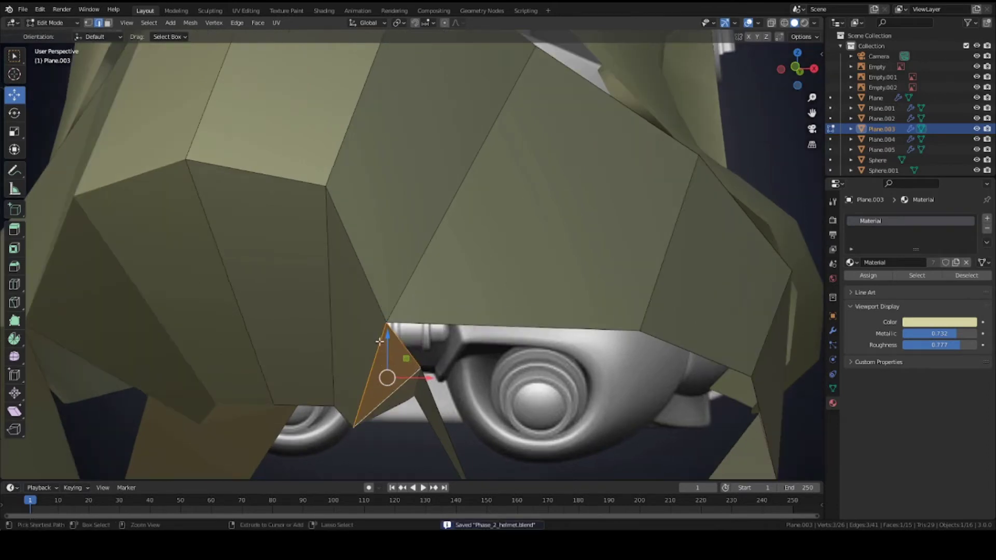
{"action": "left_click", "coordinate": [362, 366]}
{"action": "left_click", "coordinate": [369, 317]}
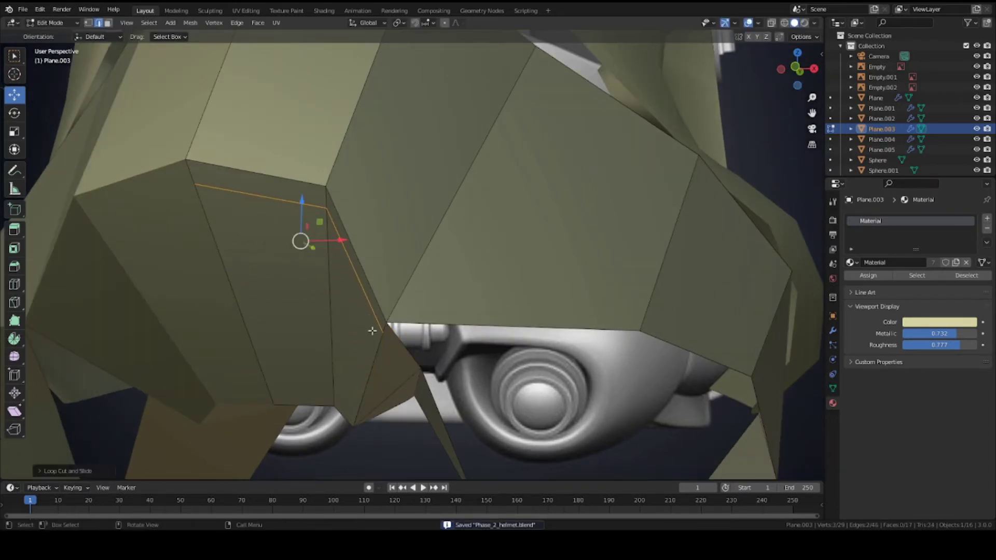
{"action": "left_click", "coordinate": [383, 333]}
{"action": "middle_click_drag", "start_coordinate": [409, 371], "coordinate": [390, 303]}
{"action": "key", "text": "3"}
{"action": "left_click", "coordinate": [331, 364]}
{"action": "key", "text": "1"}
{"action": "scroll", "coordinate": [409, 232], "scroll_direction": "up", "scroll_amount": 4}
{"action": "key", "text": "ctrl+r"}
{"action": "right_click", "coordinate": [392, 282]}
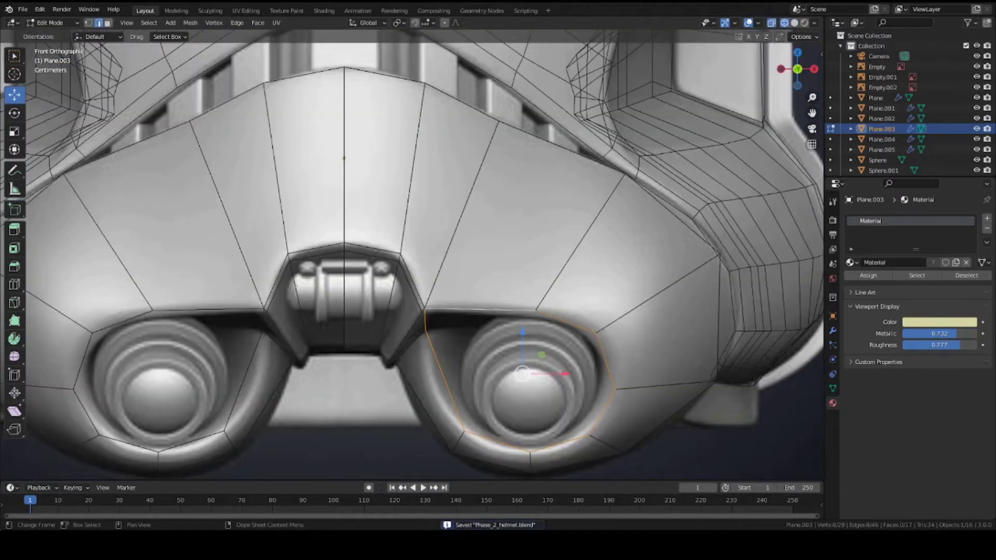
- Select the filter opening's edge loop, extrude it and scale the new ring inward to about 0.57
{"action": "key", "text": "alt+a"}
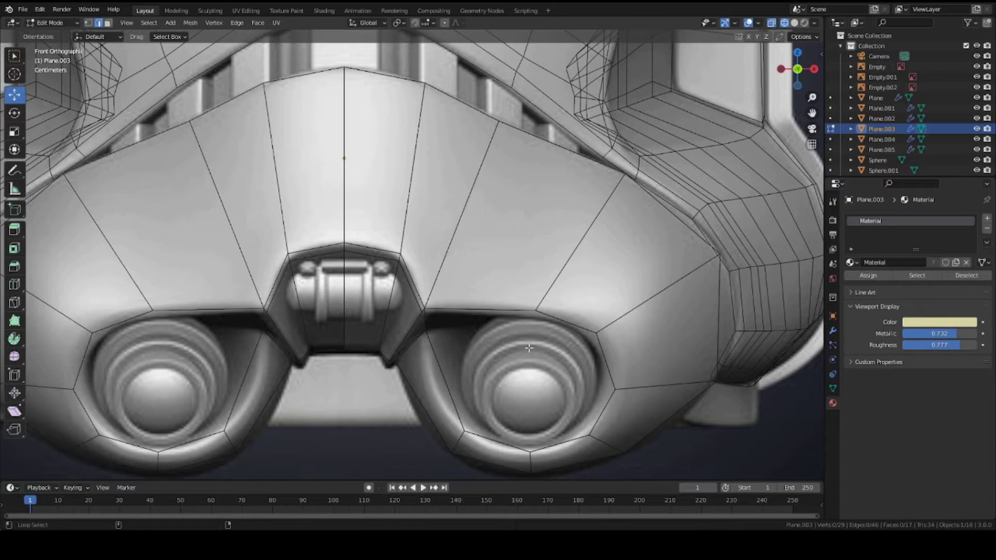
{"action": "left_click", "coordinate": [506, 310], "text": "alt"}
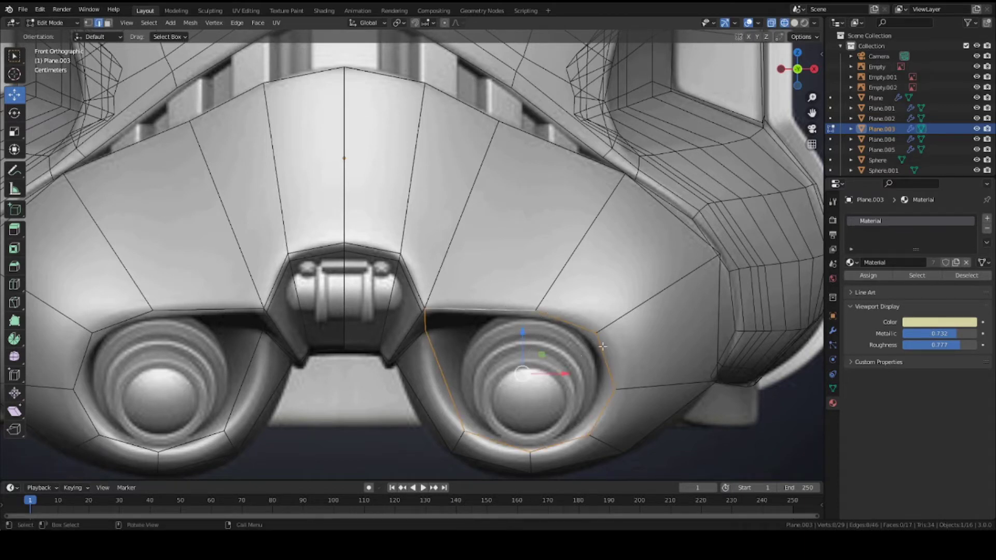
{"action": "key", "text": "e"}
{"action": "key", "text": "s"}
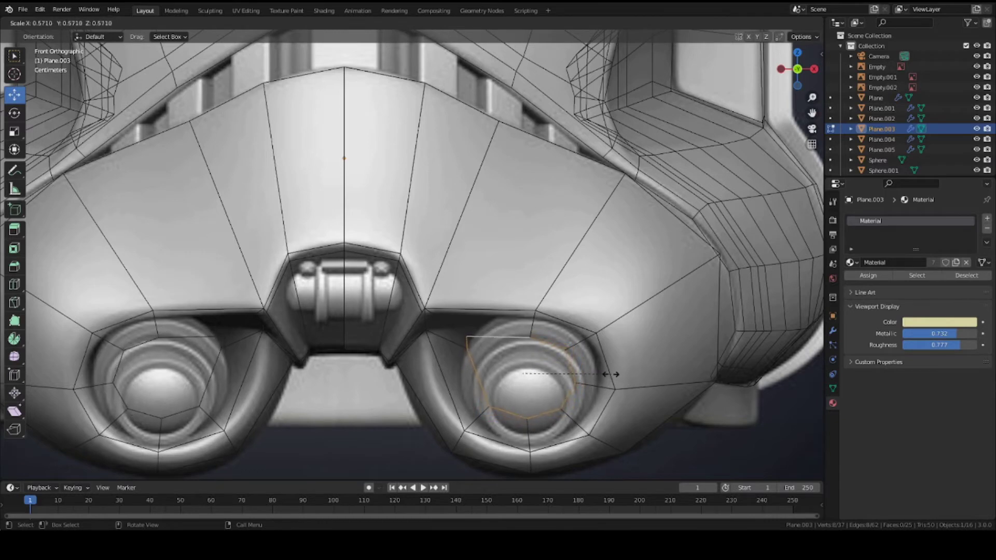
{"action": "left_click", "coordinate": [619, 379]}
- Move the vertices at the upper inner corner of the new ring to follow the round filter outline in the reference
{"action": "mouse_move", "coordinate": [619, 378]}
{"action": "middle_mouse_down"}
{"action": "mouse_move", "coordinate": [502, 356]}
{"action": "mouse_move", "coordinate": [490, 337]}
{"action": "mouse_move", "coordinate": [587, 320]}
{"action": "mouse_move", "coordinate": [442, 323]}
{"action": "mouse_move", "coordinate": [445, 307]}
{"action": "mouse_move", "coordinate": [374, 248]}
{"action": "mouse_move", "coordinate": [443, 391]}
{"action": "mouse_move", "coordinate": [337, 337]}
{"action": "middle_mouse_up"}
{"action": "key", "text": "shift+z"}
{"action": "key", "text": "g"}
{"action": "left_click", "coordinate": [536, 334]}
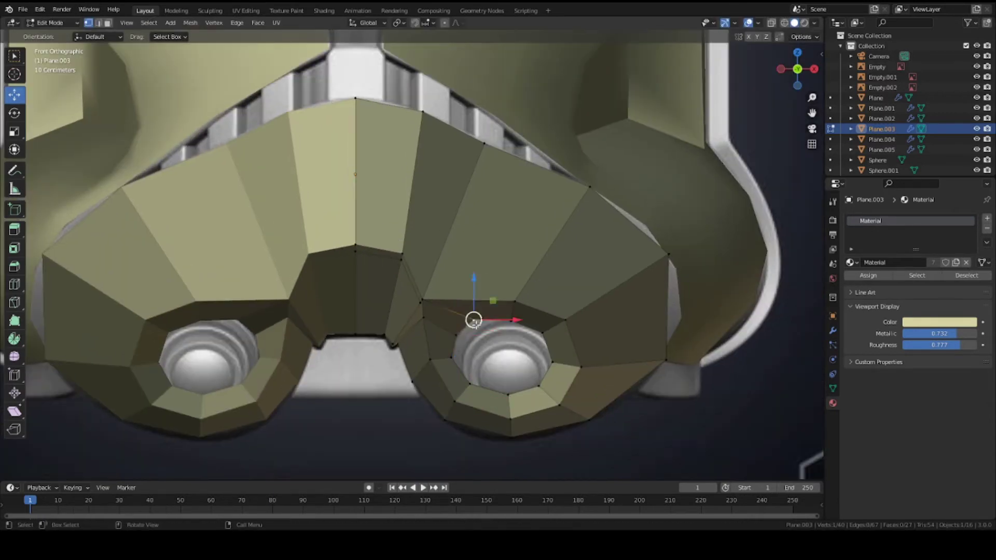
{"action": "key", "text": "g"}
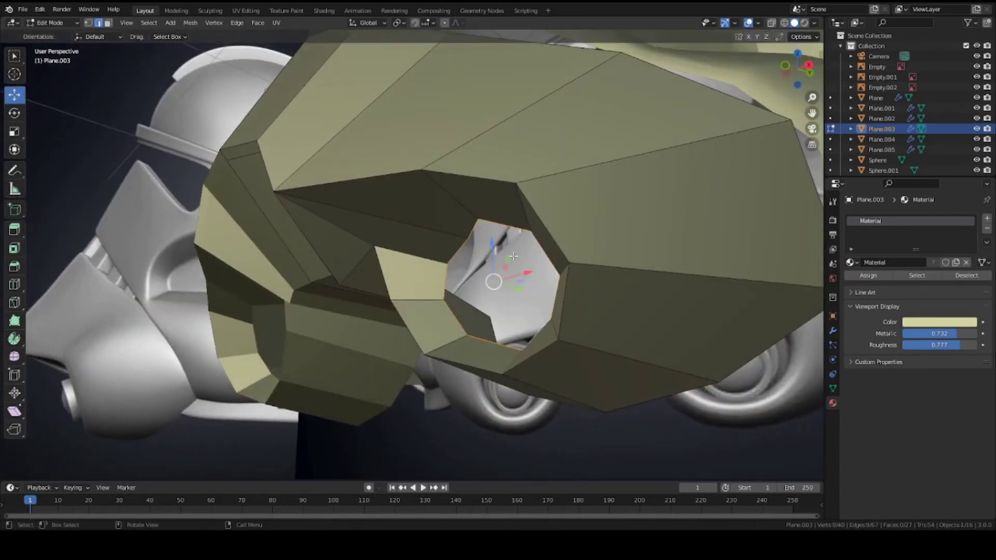
- Even out the inner edge loop of the filter opening with two passes of the Smooth tool
{"action": "middle_click_drag", "start_coordinate": [513, 257], "coordinate": [445, 283]}
{"action": "scroll", "coordinate": [176, 354], "scroll_direction": "down", "scroll_amount": 1}
{"action": "left_click", "coordinate": [15, 357]}
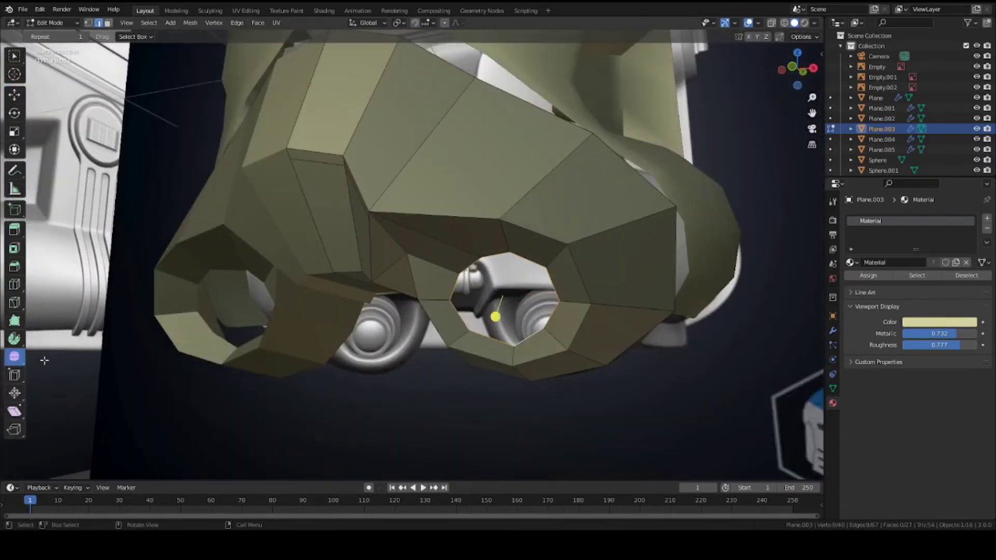
{"action": "left_click_drag", "start_coordinate": [495, 317], "coordinate": [565, 310]}
{"action": "middle_click_drag", "start_coordinate": [566, 310], "coordinate": [590, 311]}
{"action": "scroll", "coordinate": [590, 311], "scroll_direction": "down", "scroll_amount": 1}
{"action": "left_click_drag", "start_coordinate": [514, 320], "coordinate": [549, 313]}
{"action": "middle_click_drag", "start_coordinate": [549, 313], "coordinate": [491, 294]}
- Adjust the depth of the filter ring's upper vertices by moving them along Y, saving the file between the moves
{"action": "key", "text": "1"}
{"action": "left_click", "coordinate": [415, 237]}
{"action": "scroll", "coordinate": [416, 237], "scroll_direction": "up", "scroll_amount": 2}
{"action": "key", "text": "g"}
{"action": "key", "text": "y"}
{"action": "left_click", "coordinate": [419, 275]}
{"action": "key", "text": "ctrl+s"}
{"action": "middle_click_drag", "start_coordinate": [503, 343], "coordinate": [586, 333]}
{"action": "key", "text": "g"}
{"action": "key", "text": "y"}
{"action": "left_click", "coordinate": [449, 216]}
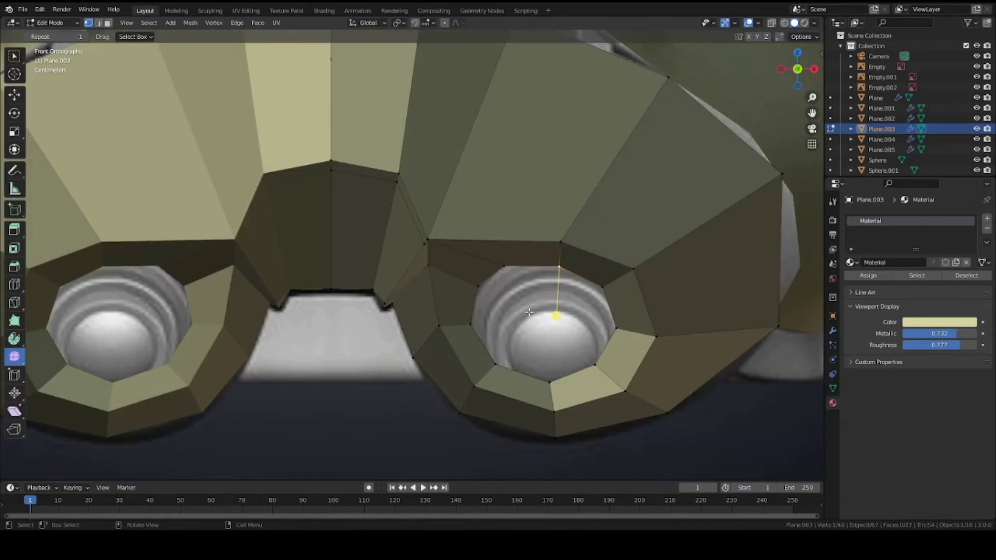
- Move the ring's upper inner edge and its neighbouring vertex along X to round the filter opening
{"action": "key", "text": "g"}
{"action": "key", "text": "x"}
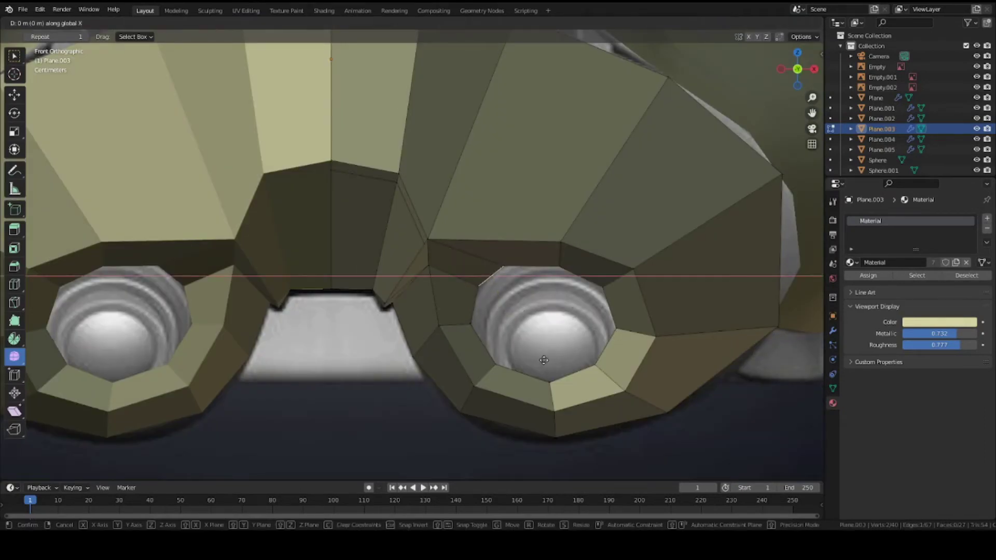
{"action": "left_click", "coordinate": [552, 361]}
{"action": "key", "text": "1"}
{"action": "left_click", "coordinate": [487, 287]}
{"action": "key", "text": "g"}
{"action": "key", "text": "x"}
{"action": "left_click", "coordinate": [483, 287]}
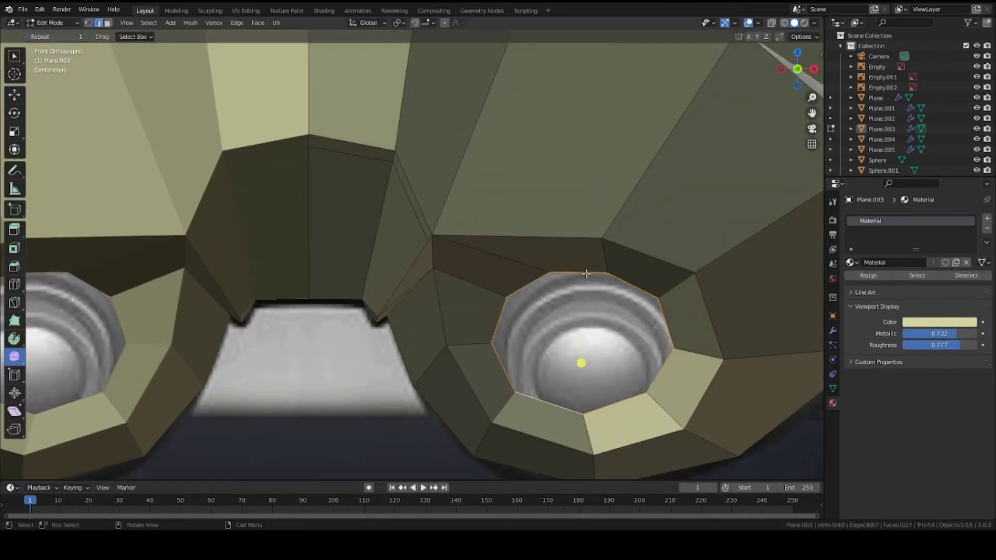
- Fill the upper half of the filter opening with two faces, one between its side edges and one up to its top edge
{"action": "scroll", "coordinate": [565, 332], "scroll_direction": "up", "scroll_amount": 2}
{"action": "left_click", "coordinate": [625, 311]}
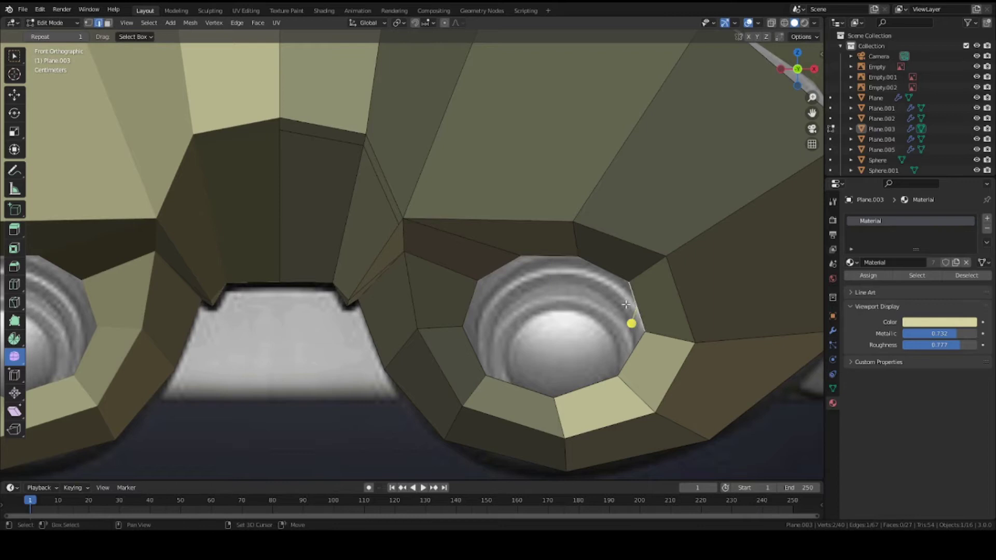
{"action": "left_click", "coordinate": [474, 300], "text": "shift"}
{"action": "scroll", "coordinate": [541, 306], "scroll_direction": "up", "scroll_amount": 2}
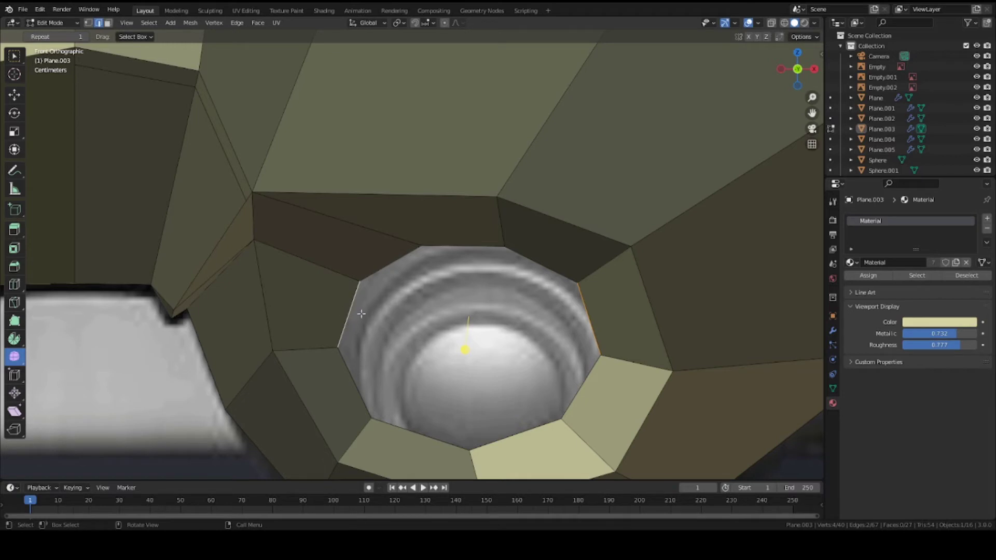
{"action": "key", "text": "f"}
{"action": "left_click", "coordinate": [496, 443]}
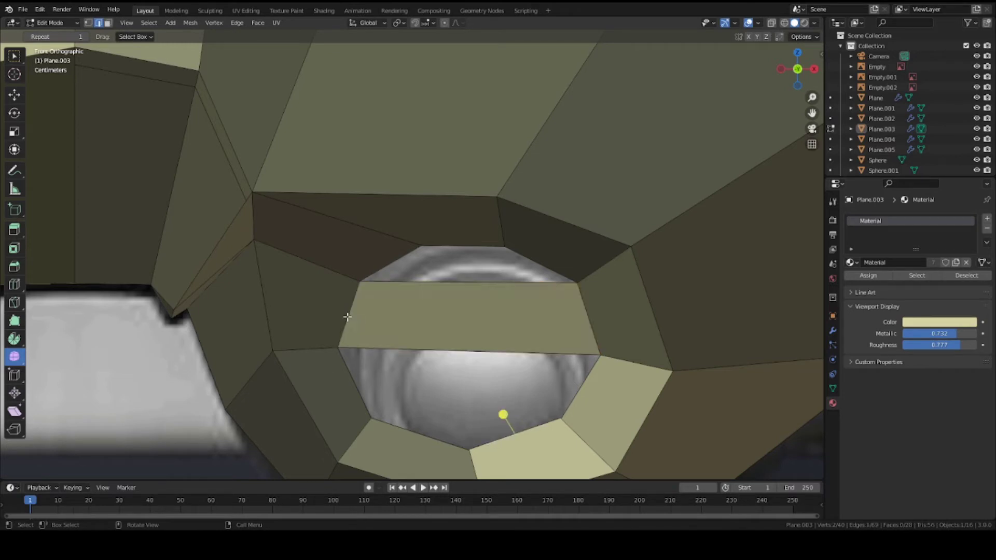
{"action": "left_click", "coordinate": [447, 261], "text": "shift"}
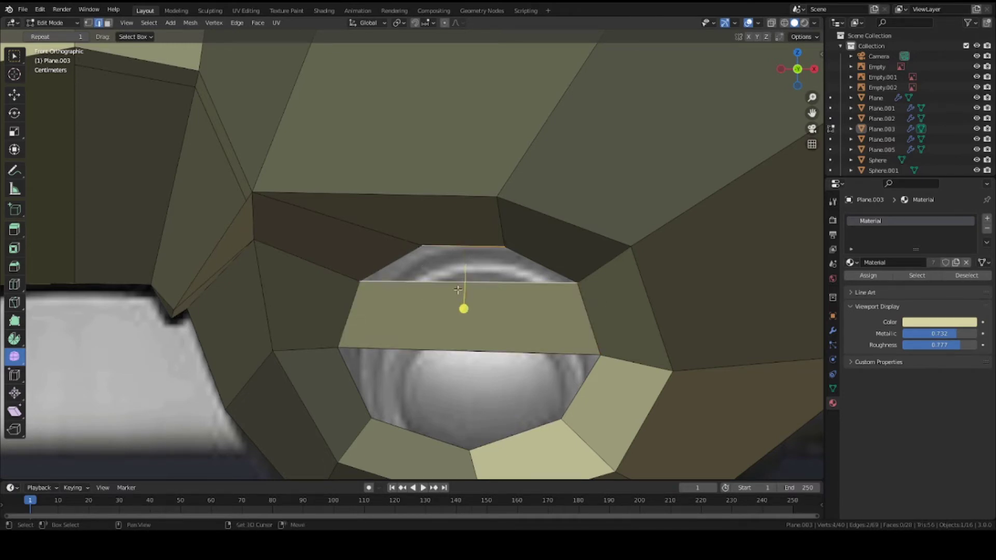
{"action": "key", "text": "f"}
- Add a centred vertical loop cut through the new filter faces and the mouthpiece faces above them
{"action": "left_click", "coordinate": [433, 357]}
{"action": "key", "text": "ctrl+r"}
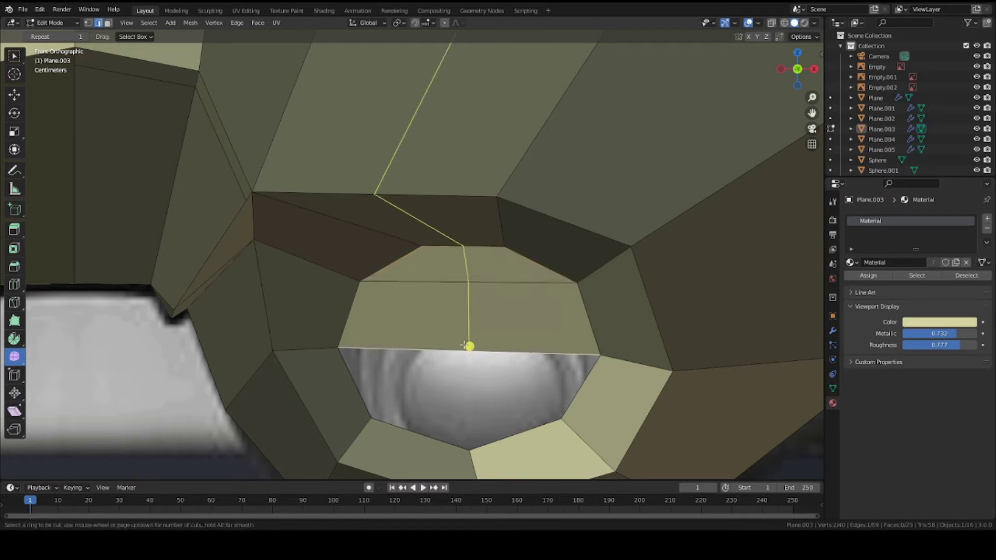
{"action": "left_click", "coordinate": [466, 347]}
{"action": "right_click", "coordinate": [463, 346]}
- Fill the two remaining lower gaps of the filter opening with faces, leave Edit Mode and save the file
{"action": "left_click", "coordinate": [433, 363]}
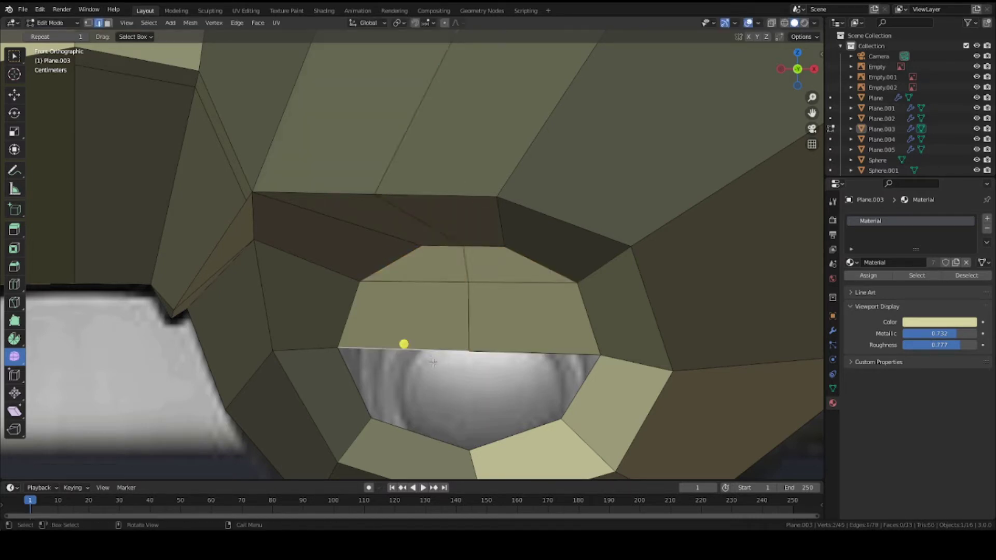
{"action": "left_click", "coordinate": [407, 427]}
{"action": "left_click", "coordinate": [415, 351], "text": "shift"}
{"action": "key", "text": "f"}
{"action": "left_click", "coordinate": [524, 432]}
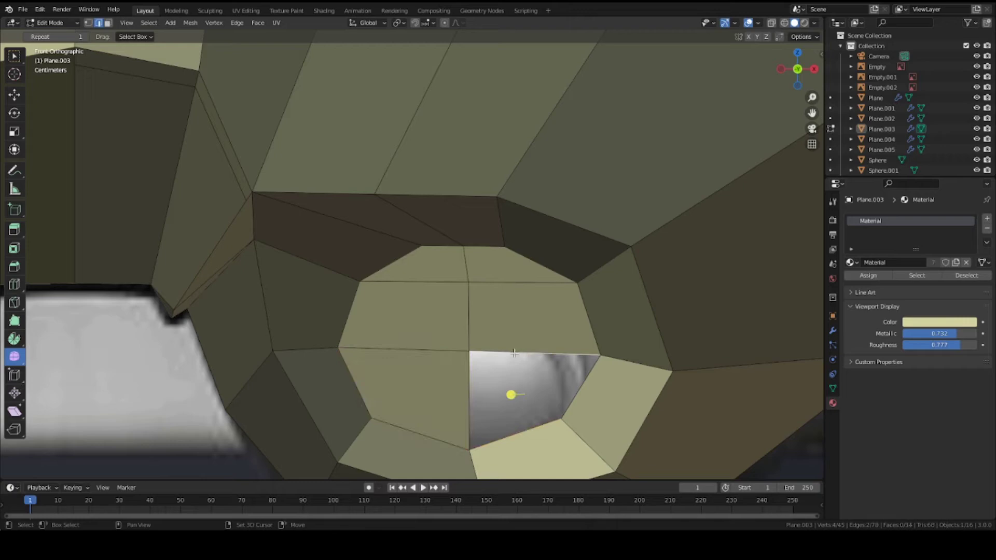
{"action": "key", "text": "f"}
{"action": "scroll", "coordinate": [514, 353], "scroll_direction": "down", "scroll_amount": 3}
{"action": "middle_click_drag", "start_coordinate": [514, 353], "coordinate": [486, 340]}
{"action": "key", "text": "Tab"}
{"action": "scroll", "coordinate": [498, 326], "scroll_direction": "down", "scroll_amount": 4}
{"action": "key", "text": "Tab"}
{"action": "key", "text": "Tab"}
{"action": "key", "text": "ctrl+s"}
- Examine the mouthpiece from the front, side and below against the helmet and reference images
{"action": "key", "text": "KP_1"}
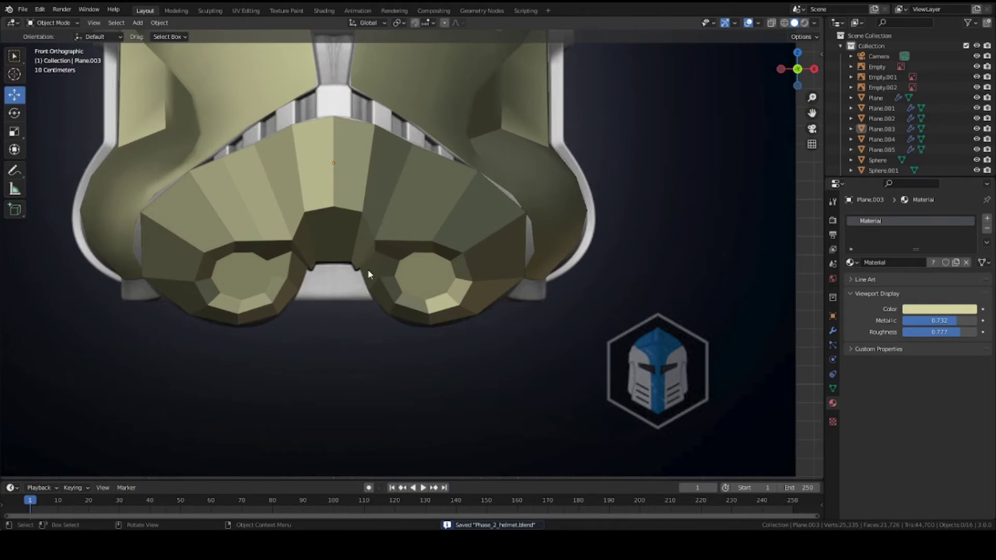
{"action": "scroll", "coordinate": [447, 323], "scroll_direction": "up", "scroll_amount": 2}
{"action": "scroll", "coordinate": [478, 249], "scroll_direction": "up", "scroll_amount": 2}
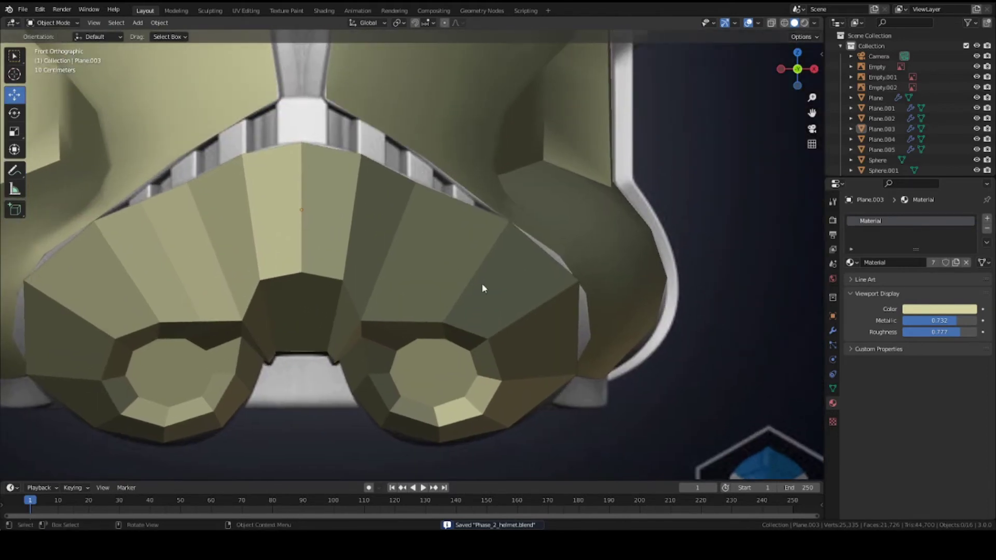
{"action": "middle_click_drag", "start_coordinate": [584, 324], "coordinate": [477, 342]}
{"action": "middle_click_drag", "start_coordinate": [613, 416], "coordinate": [593, 374]}
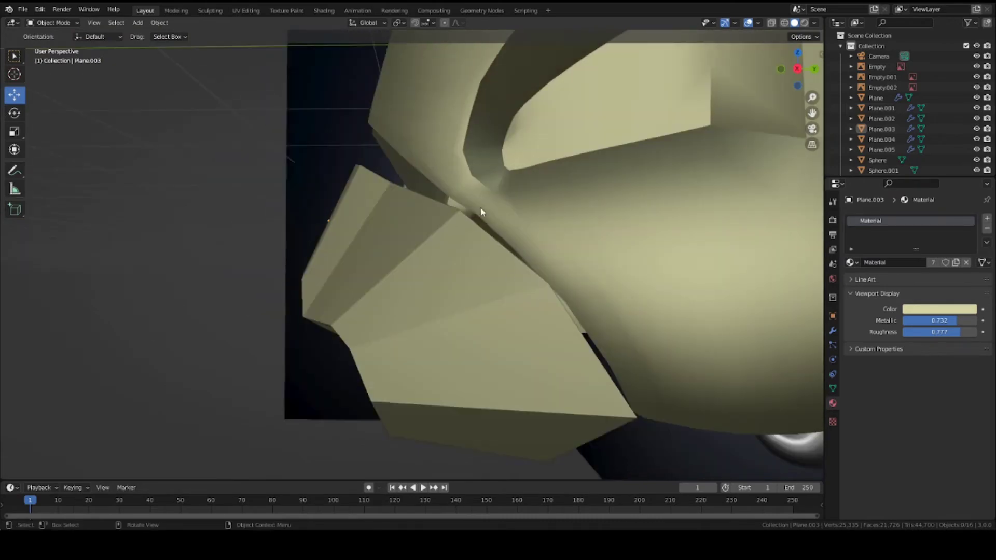
{"action": "scroll", "coordinate": [483, 212], "scroll_direction": "down", "scroll_amount": 4}
{"action": "middle_click_drag", "start_coordinate": [414, 251], "coordinate": [430, 288]}
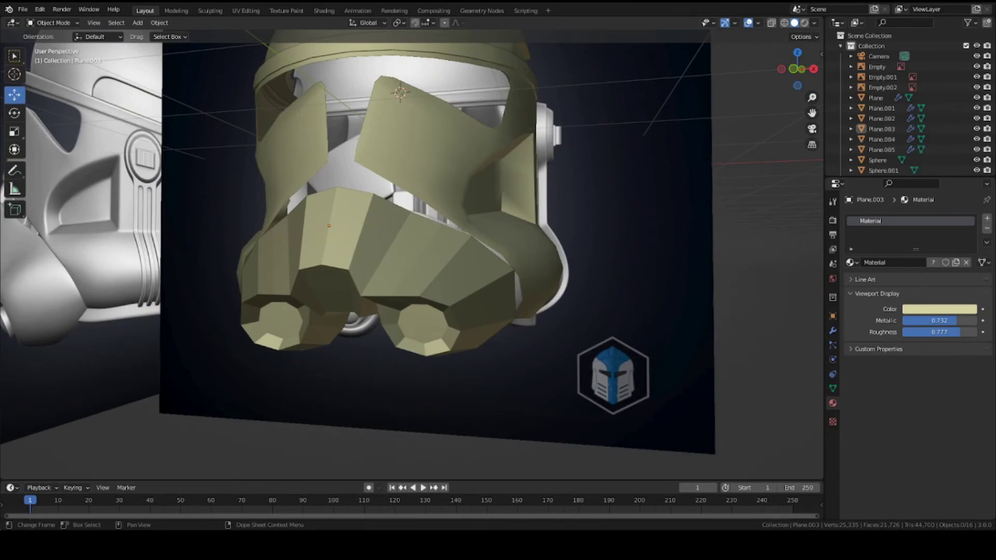
{"action": "middle_click_drag", "start_coordinate": [430, 288], "coordinate": [419, 262]}
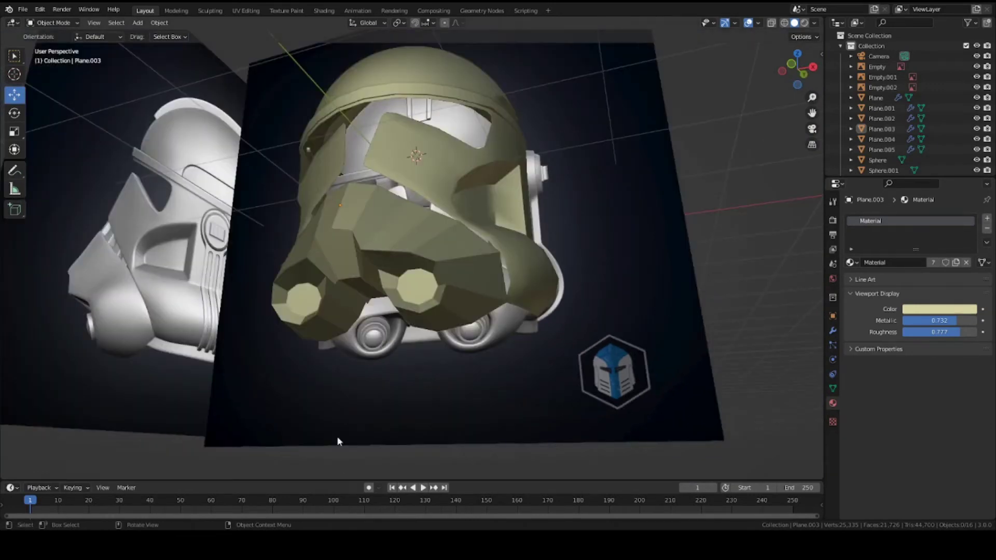
{"action": "middle_click_drag", "start_coordinate": [361, 368], "coordinate": [255, 252]}
- Select the mouthpiece, save the file and place a duplicate beside the helmet along X
{"action": "left_click", "coordinate": [371, 256]}
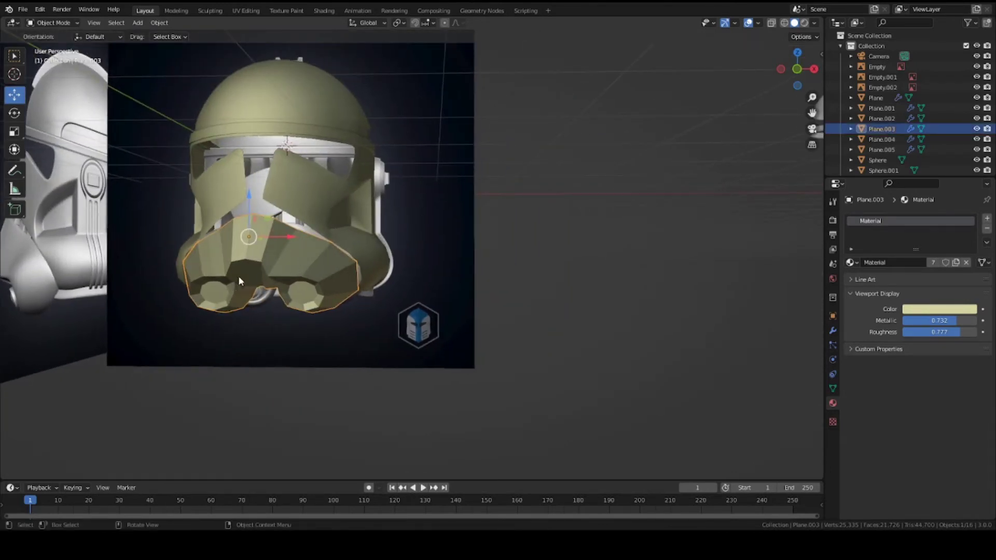
{"action": "key", "text": "ctrl+s"}
{"action": "key", "text": "shift+d"}
{"action": "key", "text": "x"}
{"action": "scroll", "coordinate": [626, 265], "scroll_direction": "down", "scroll_amount": 3}
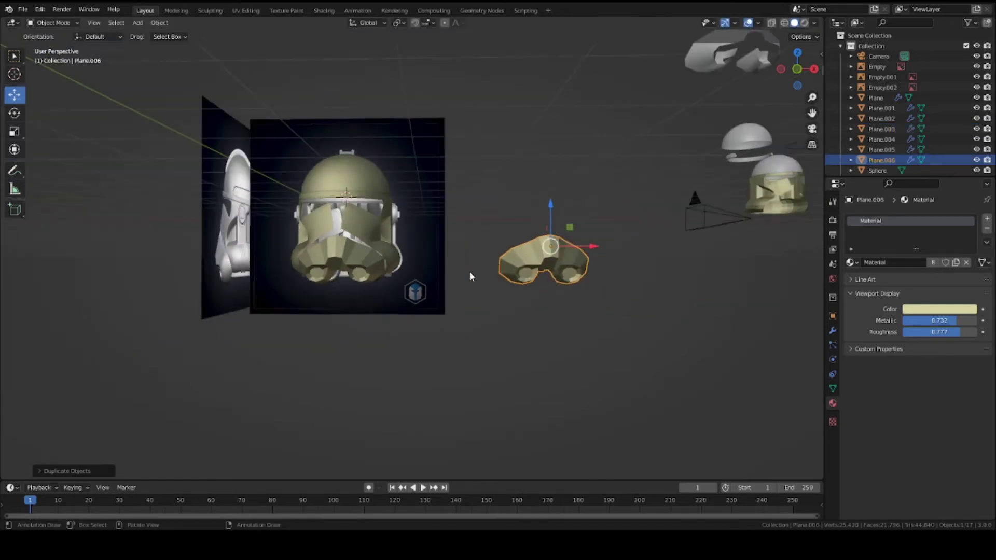
{"action": "left_click", "coordinate": [626, 265]}
- Move the duplicate mouthpiece along Z and X to the area with the other spare parts, deselect it and save
{"action": "middle_click_drag", "start_coordinate": [627, 235], "coordinate": [266, 285], "text": "shift"}
{"action": "scroll", "coordinate": [265, 285], "scroll_direction": "down", "scroll_amount": 3}
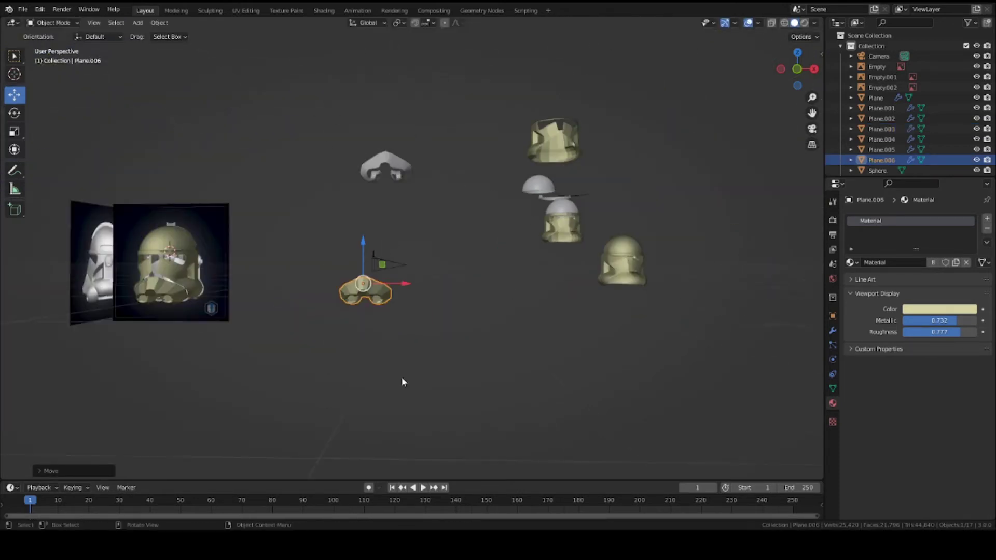
{"action": "key", "text": "g"}
{"action": "key", "text": "z"}
{"action": "left_click", "coordinate": [402, 285]}
{"action": "key", "text": "g"}
{"action": "key", "text": "x"}
{"action": "left_click", "coordinate": [524, 291]}
{"action": "left_click", "coordinate": [493, 331]}
{"action": "scroll", "coordinate": [298, 340], "scroll_direction": "up", "scroll_amount": 4}
{"action": "key", "text": "ctrl+s"}
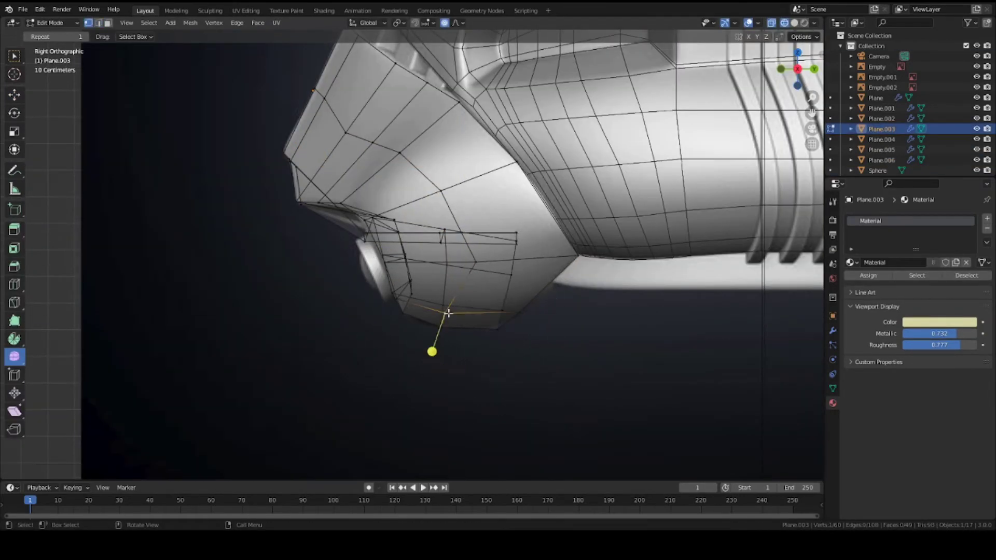
- Reshape the mouthpiece's outer side by moving a lower vertex along Y in side view and a side edge along X
{"action": "key", "text": "g"}
{"action": "key", "text": "y"}
{"action": "left_click", "coordinate": [491, 329]}
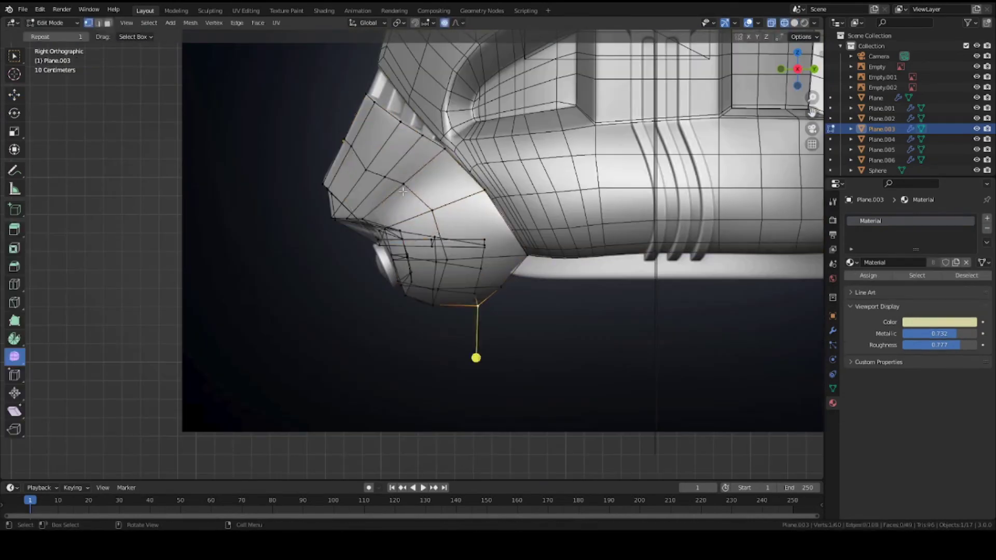
{"action": "left_click", "coordinate": [445, 154], "text": "alt"}
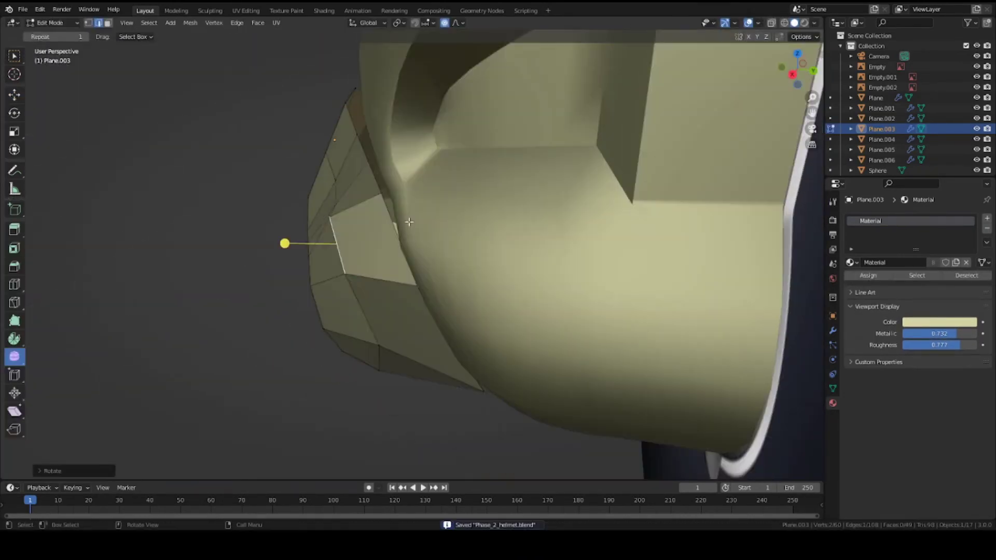
{"action": "key", "text": "g"}
{"action": "key", "text": "x"}
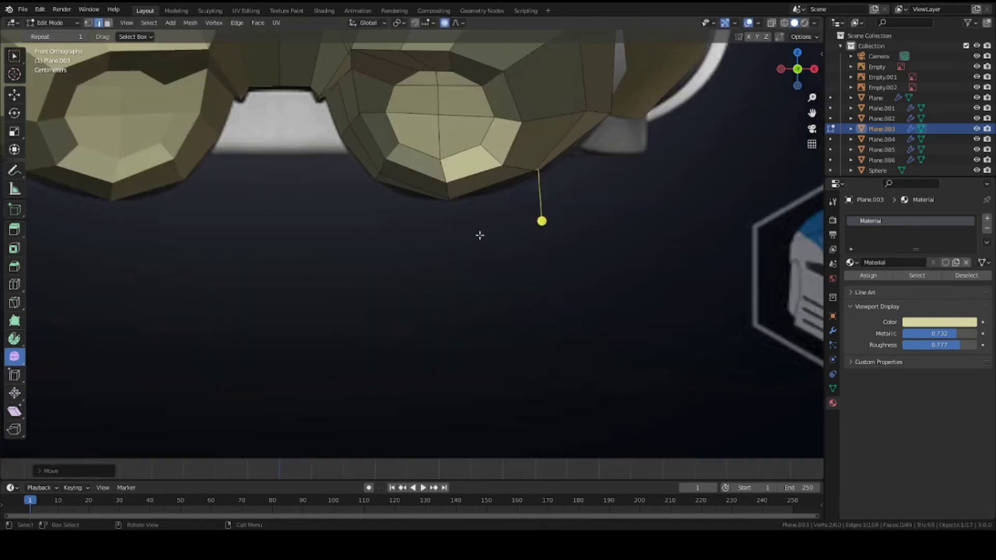
{"action": "key", "text": "g"}
{"action": "key", "text": "z"}
{"action": "key", "text": "Escape"}
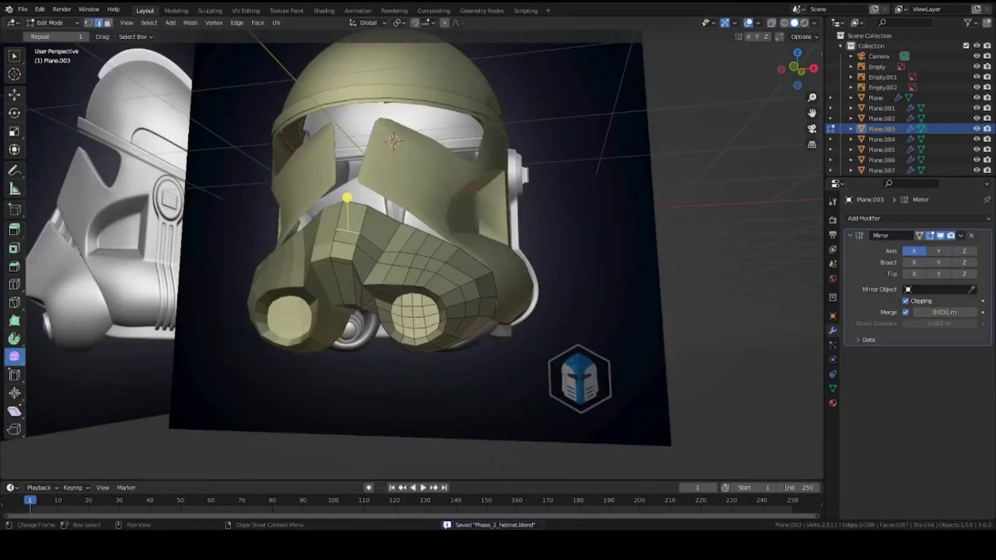
- Examine the denser mouthpiece mesh from the front, below and side for its overall shape
{"action": "scroll", "coordinate": [386, 359], "scroll_direction": "up", "scroll_amount": 2}
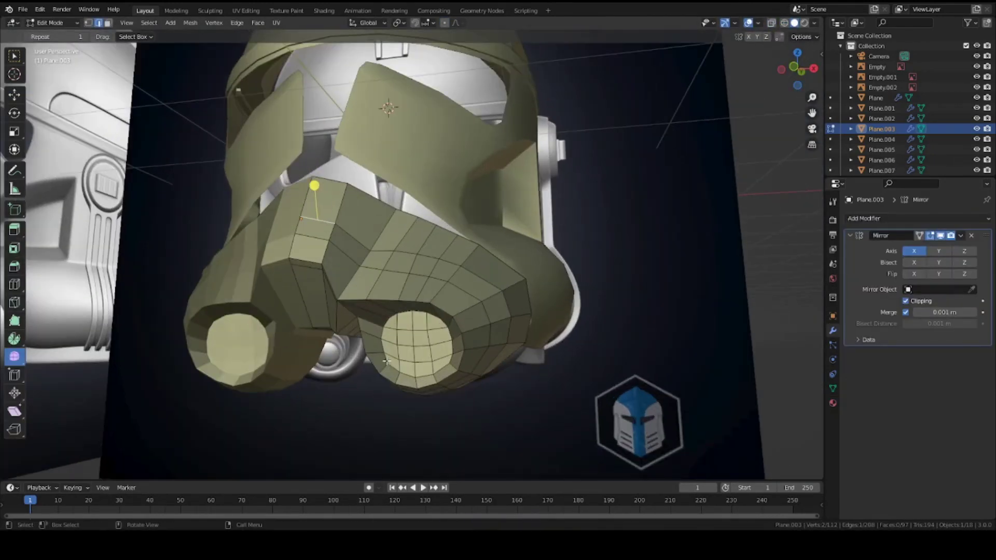
{"action": "key", "text": "KP_1"}
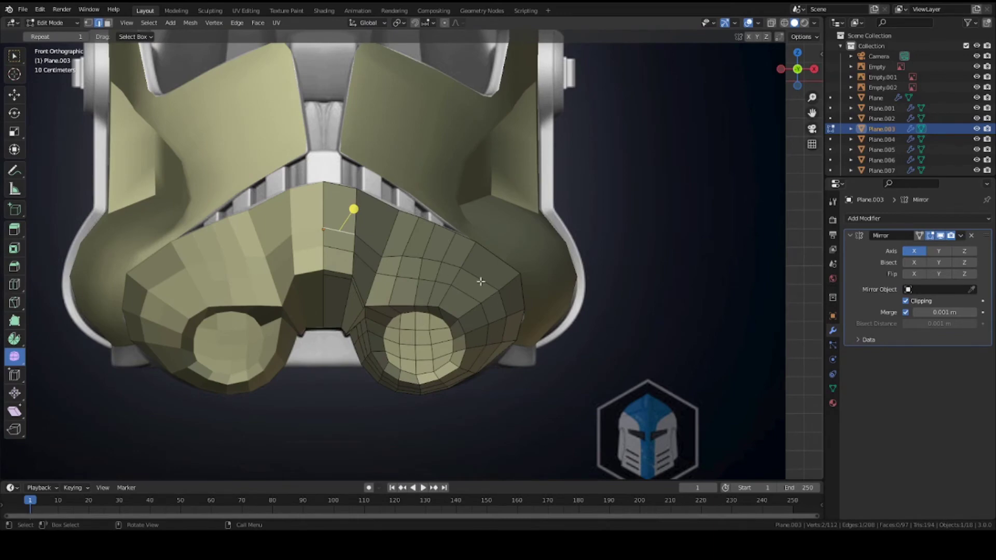
{"action": "scroll", "coordinate": [420, 354], "scroll_direction": "up", "scroll_amount": 1}
{"action": "middle_click_drag", "start_coordinate": [425, 344], "coordinate": [446, 395]}
{"action": "scroll", "coordinate": [456, 376], "scroll_direction": "down", "scroll_amount": 4}
{"action": "scroll", "coordinate": [445, 395], "scroll_direction": "up", "scroll_amount": 3}
{"action": "key", "text": "KP_1"}
{"action": "middle_click_drag", "start_coordinate": [532, 330], "coordinate": [455, 337]}
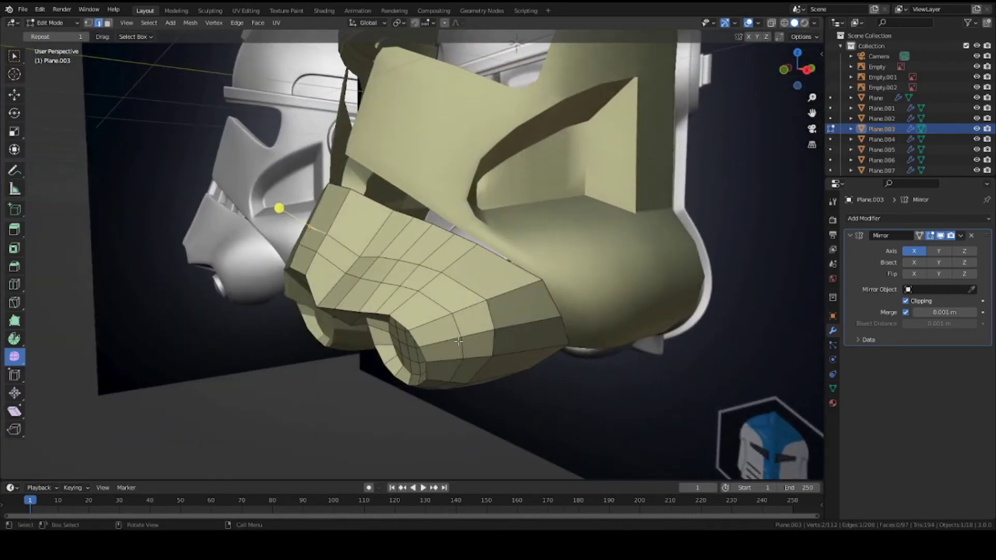
- Return to Object Mode and add a Subdivision Surface modifier to the mouthpiece
{"action": "key", "text": "Tab"}
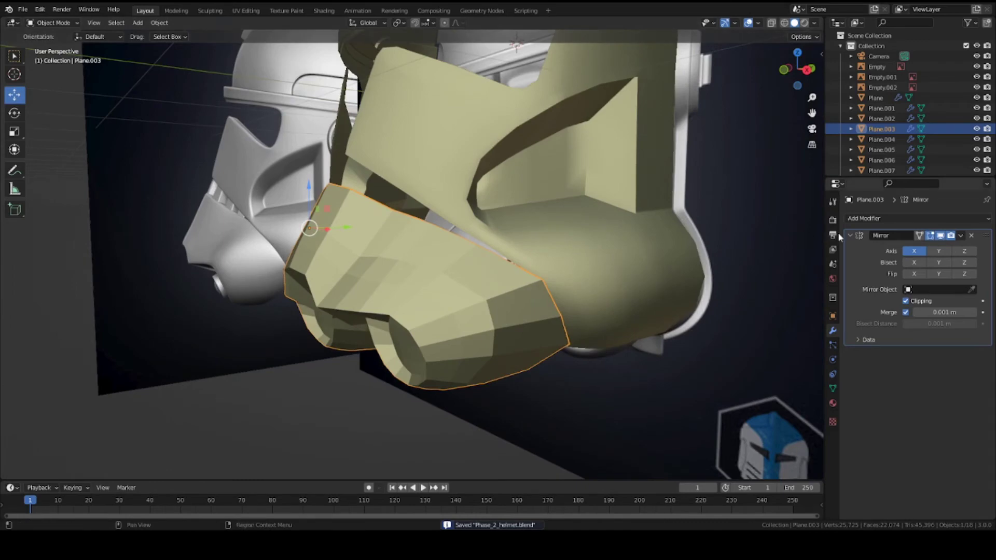
{"action": "left_click", "coordinate": [865, 219]}
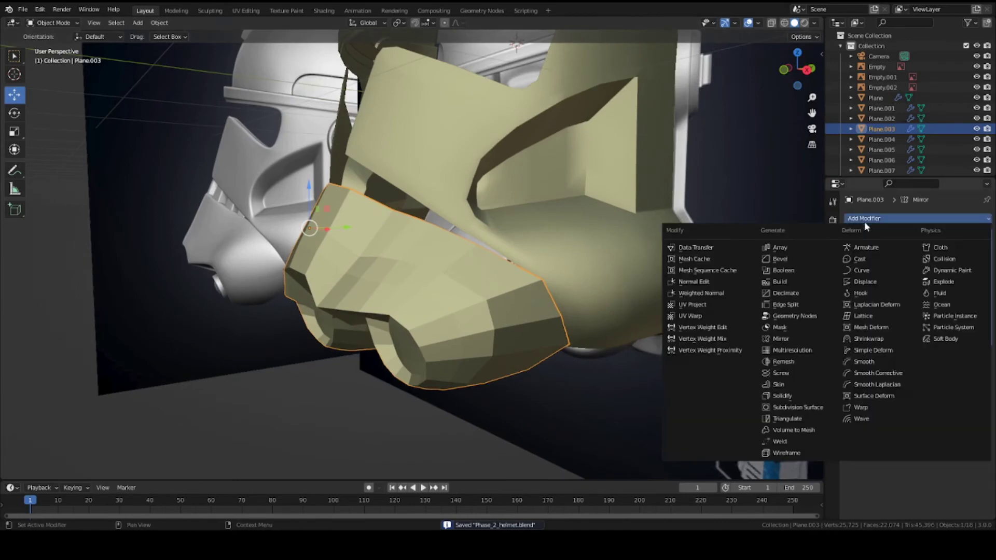
{"action": "left_click", "coordinate": [798, 408]}
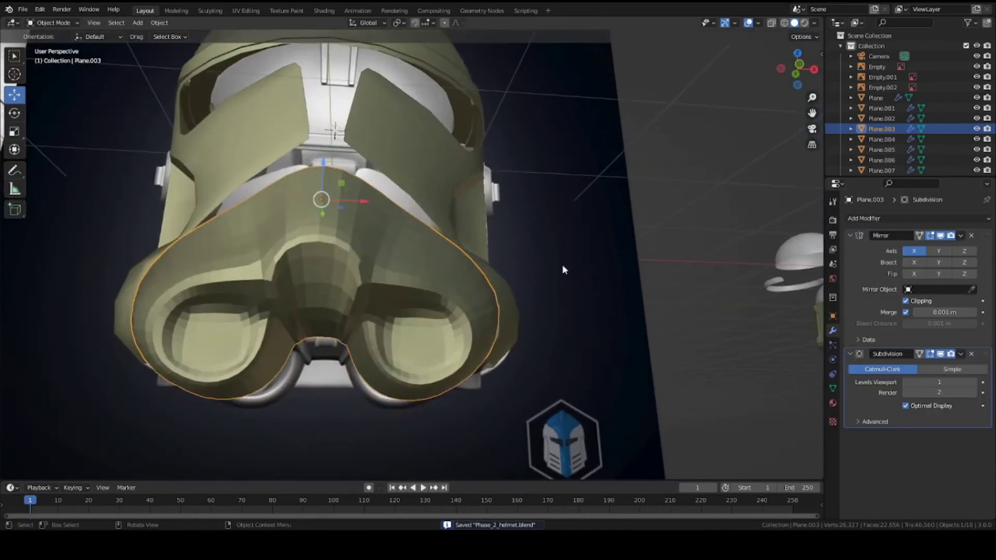
- Shade the mouthpiece smooth and raise its Subdivision modifier's viewport level to 2
{"action": "right_click", "coordinate": [399, 286]}
{"action": "left_click", "coordinate": [393, 278]}
{"action": "middle_click_drag", "start_coordinate": [393, 278], "coordinate": [457, 231]}
{"action": "scroll", "coordinate": [661, 282], "scroll_direction": "up", "scroll_amount": 2}
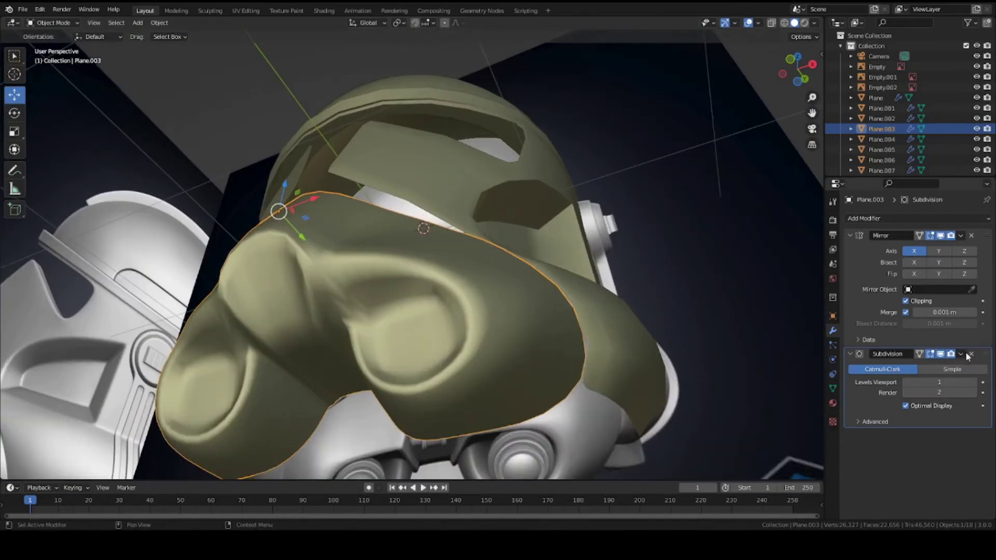
{"action": "left_click", "coordinate": [973, 385]}
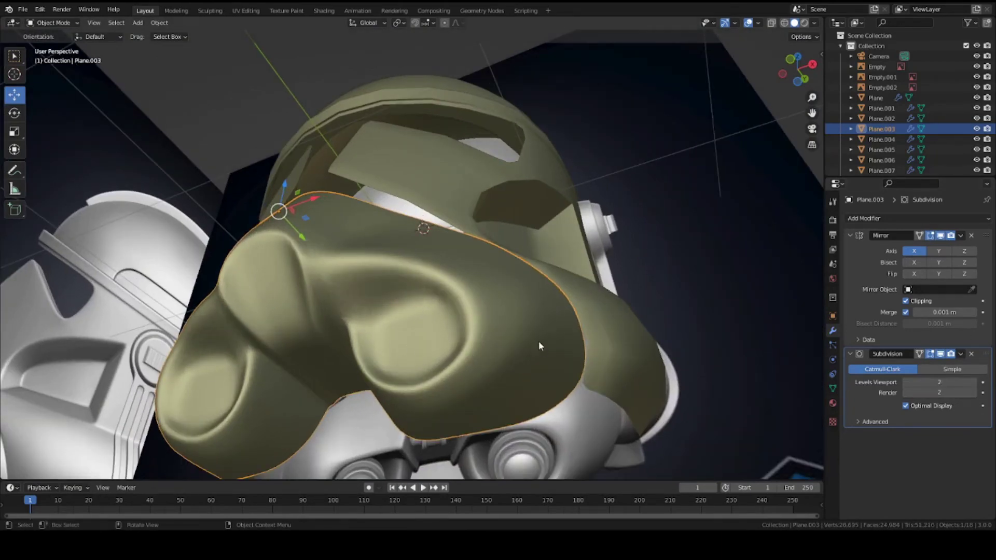
- Add an edge loop on the slope above the filter recess, slide it into place, return to Object Mode and save
{"action": "middle_click_drag", "start_coordinate": [540, 342], "coordinate": [503, 299]}
{"action": "key", "text": "Tab"}
{"action": "scroll", "coordinate": [502, 299], "scroll_direction": "up", "scroll_amount": 4}
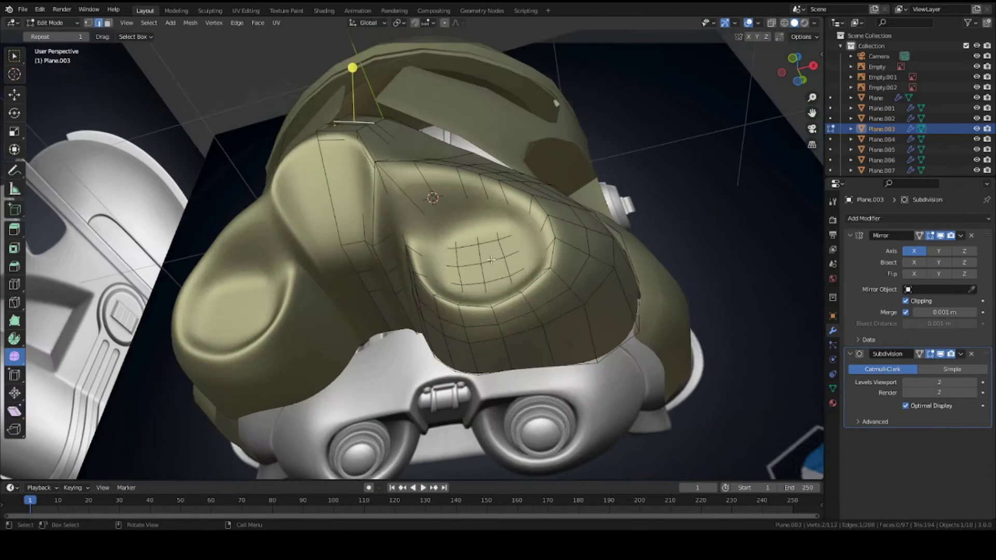
{"action": "key", "text": "ctrl+s"}
{"action": "middle_click_drag", "start_coordinate": [365, 211], "coordinate": [453, 248]}
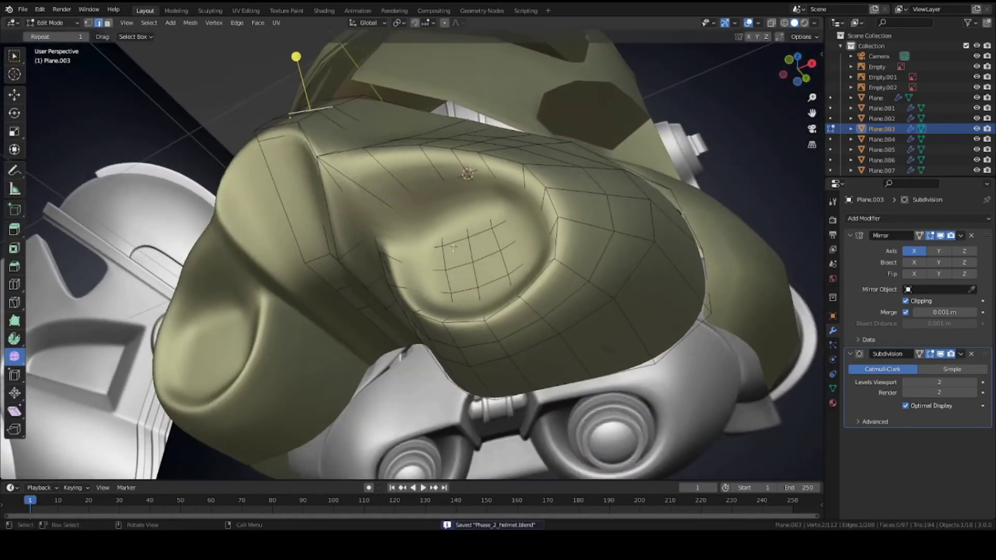
{"action": "left_click", "coordinate": [369, 202]}
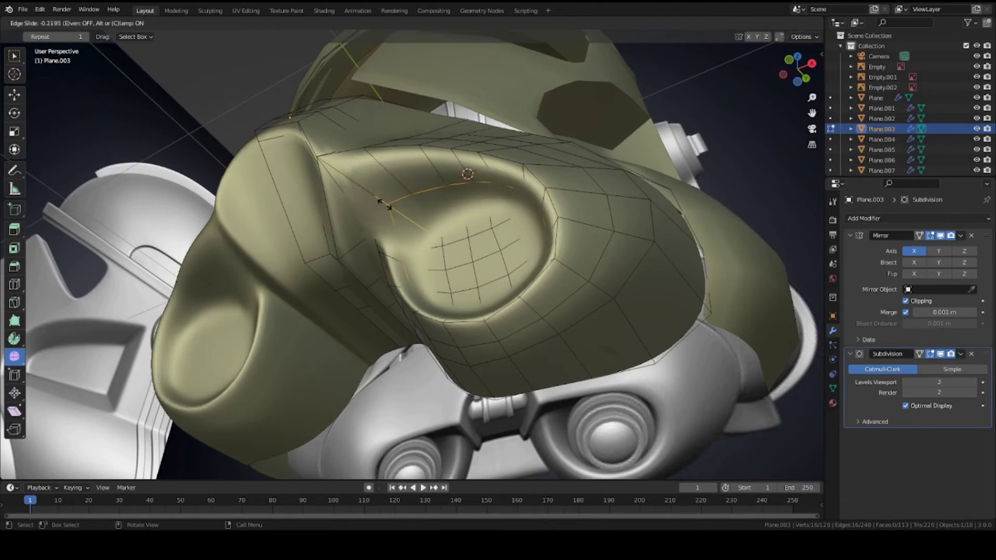
{"action": "left_click", "coordinate": [367, 193]}
{"action": "middle_click_drag", "start_coordinate": [451, 275], "coordinate": [499, 311]}
{"action": "key", "text": "Tab"}
{"action": "scroll", "coordinate": [473, 295], "scroll_direction": "down", "scroll_amount": 4}
{"action": "key", "text": "ctrl+s"}
- Add another edge loop in Edit Mode and slide it close to the filter recess's inner rim
{"action": "key", "text": "Tab"}
{"action": "scroll", "coordinate": [487, 314], "scroll_direction": "up", "scroll_amount": 3}
{"action": "left_click", "coordinate": [434, 309]}
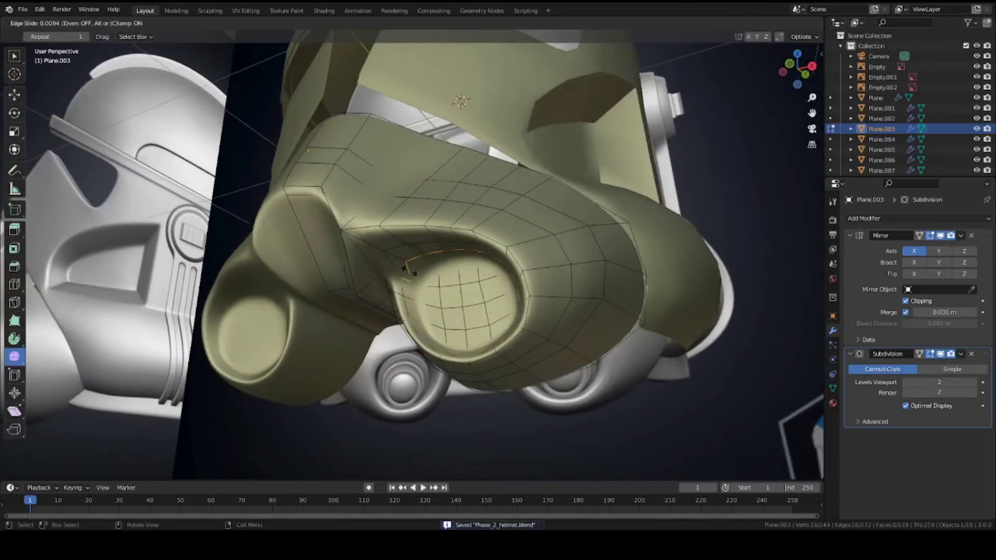
{"action": "key", "text": "g"}
{"action": "left_click", "coordinate": [414, 270]}
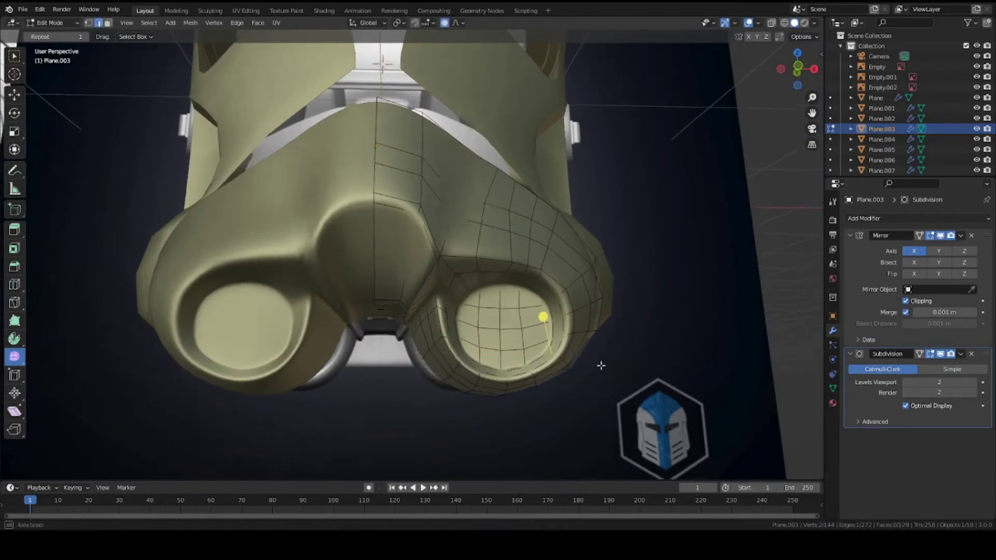
- Shift the edge at the outer side of the filter recess along X with proportional editing
{"action": "key", "text": "g"}
{"action": "key", "text": "x"}
{"action": "left_click", "coordinate": [600, 361]}
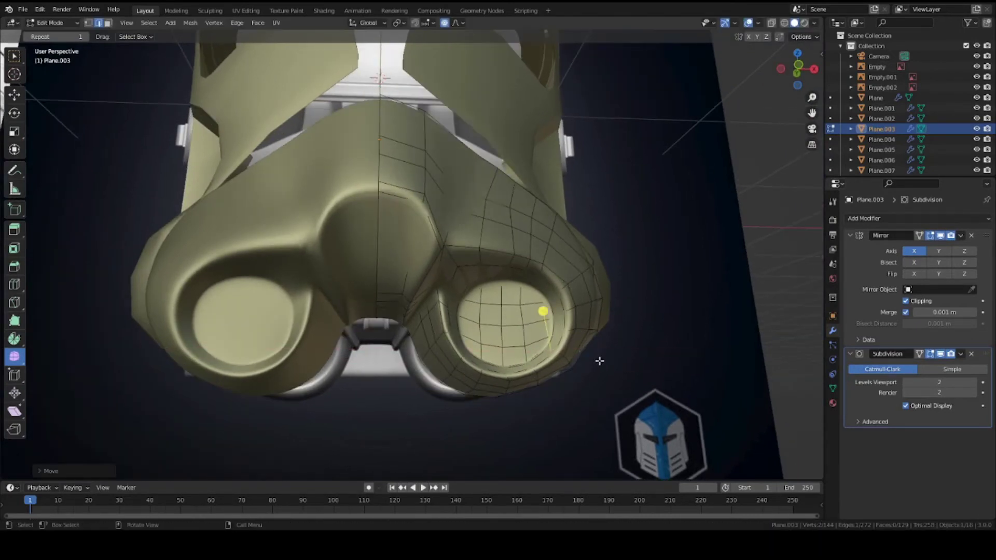
{"action": "key", "text": "g"}
{"action": "key", "text": "x"}
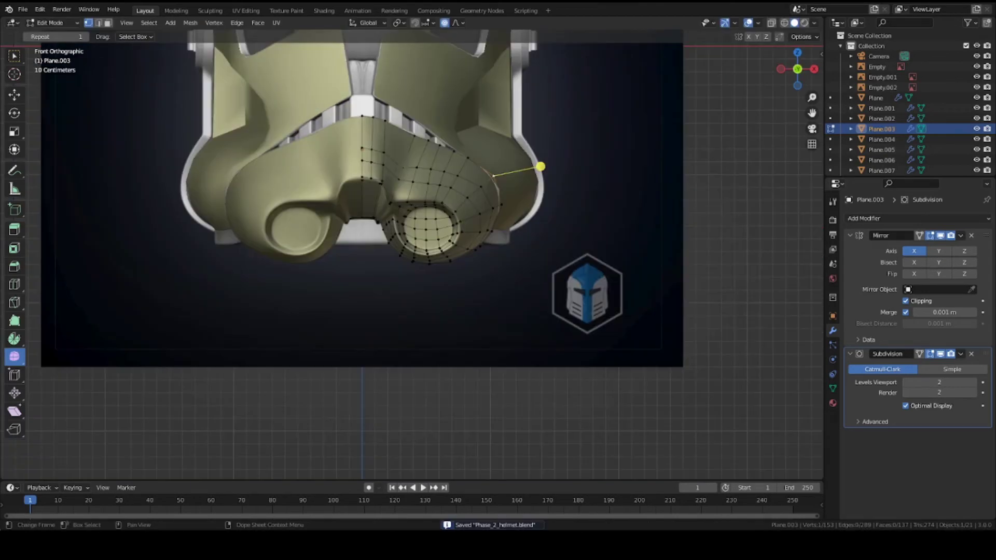
- Select the mouthpiece's rear border edges, extrude them along Y and scale the new border
{"action": "middle_click_drag", "start_coordinate": [361, 343], "coordinate": [342, 298]}
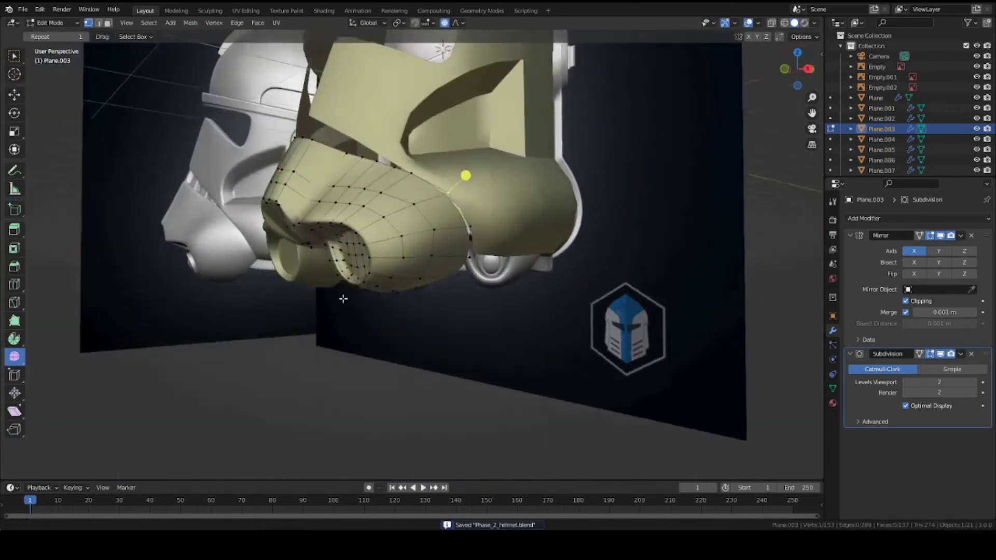
{"action": "middle_click_drag", "start_coordinate": [386, 197], "coordinate": [351, 260], "text": "shift"}
{"action": "key", "text": "2"}
{"action": "key", "text": "a"}
{"action": "key", "text": "alt+a"}
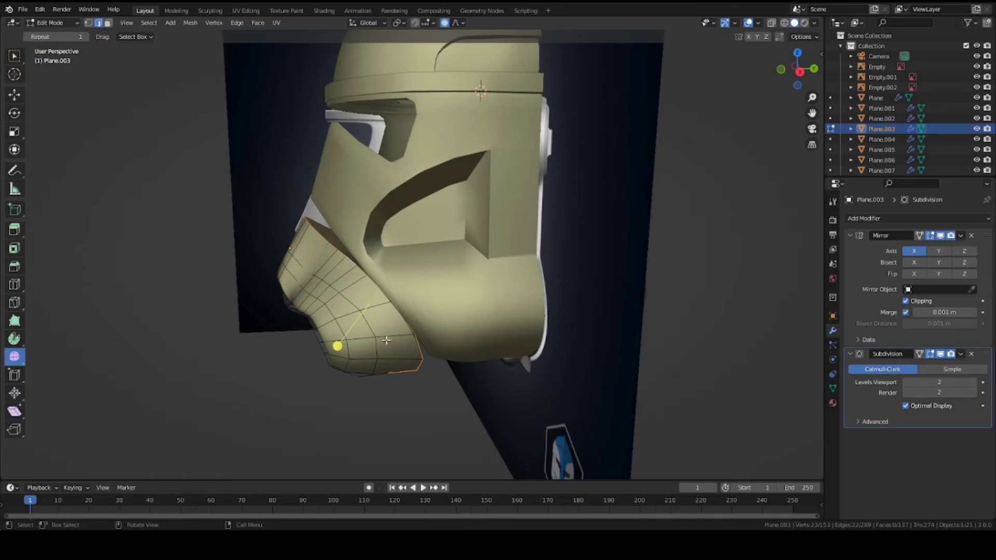
{"action": "middle_click_drag", "start_coordinate": [386, 340], "coordinate": [398, 189]}
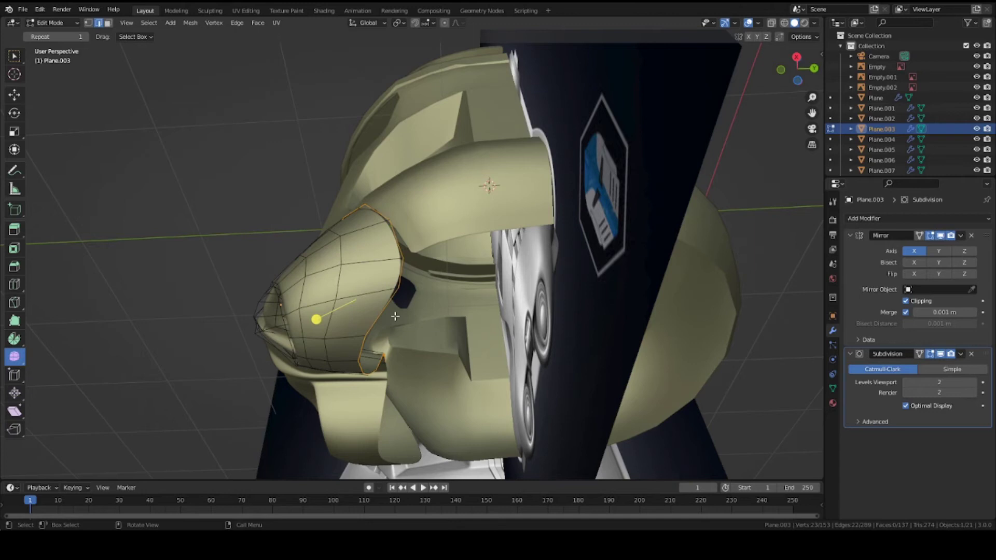
{"action": "key", "text": "e"}
{"action": "key", "text": "y"}
{"action": "left_click", "coordinate": [414, 318]}
{"action": "middle_click_drag", "start_coordinate": [415, 318], "coordinate": [422, 383]}
{"action": "key", "text": "s"}
{"action": "left_click", "coordinate": [489, 343]}
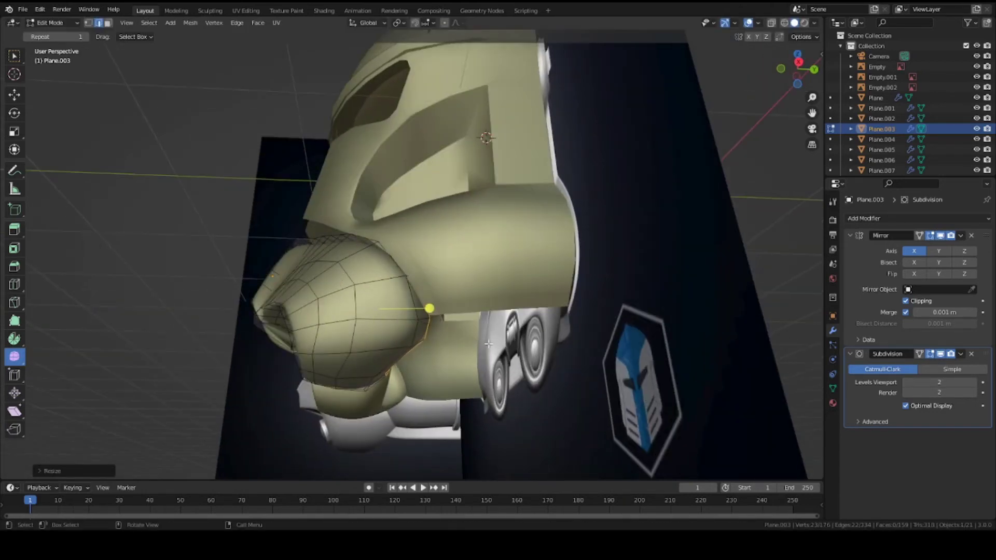
- In side view, reposition the extruded border, scale it by about 1.05 and move it about 0.05 m along Y
{"action": "key", "text": "KP_3"}
{"action": "key", "text": "g"}
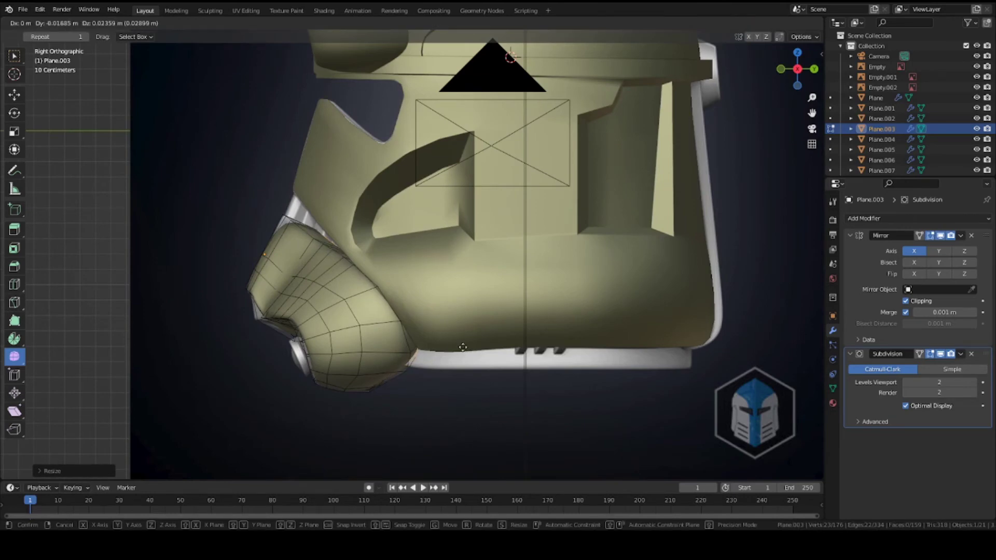
{"action": "left_click", "coordinate": [461, 345]}
{"action": "key", "text": "s"}
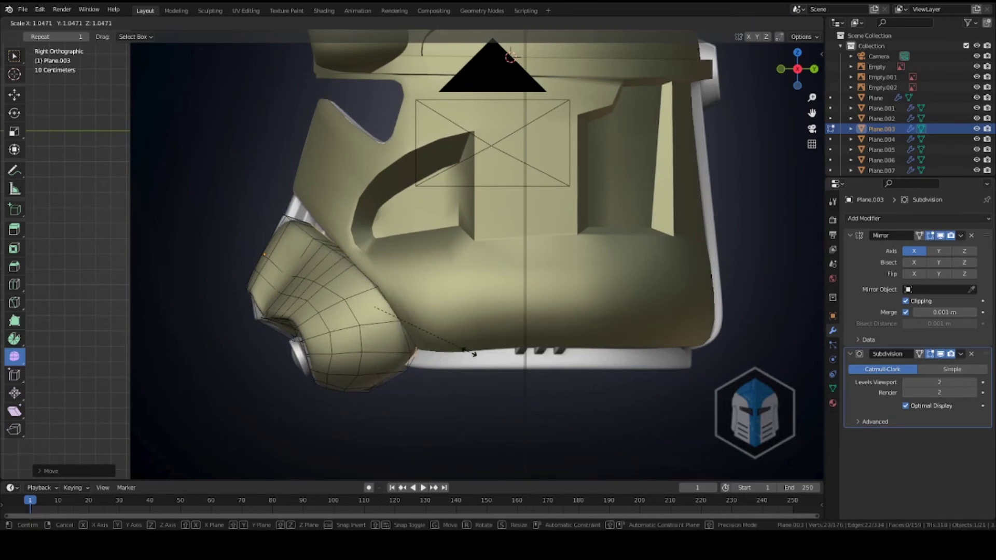
{"action": "left_click", "coordinate": [473, 354]}
{"action": "key", "text": "g"}
{"action": "key", "text": "y"}
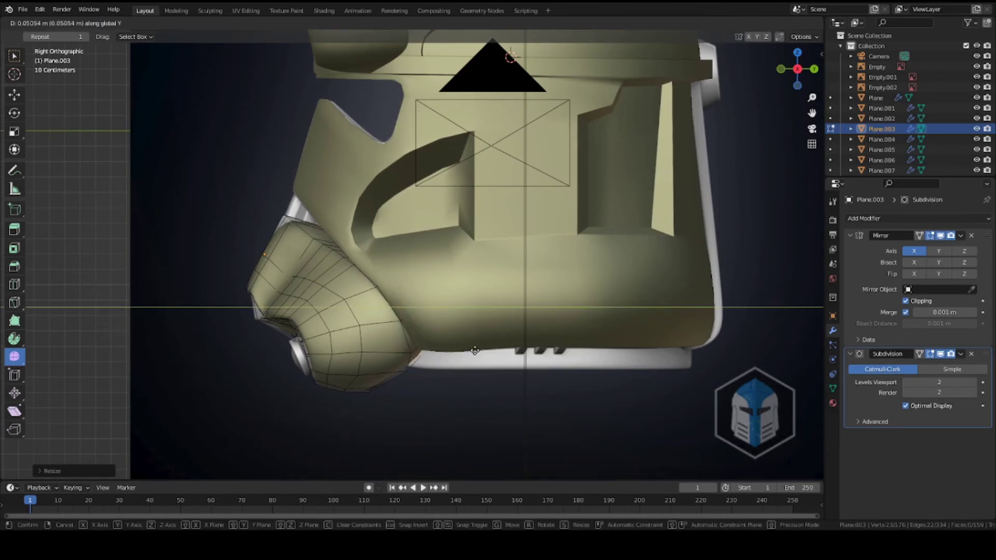
{"action": "left_click", "coordinate": [475, 351]}
- Insert an edge loop through the extruded rear strip and slide it near the border
{"action": "middle_click_drag", "start_coordinate": [474, 350], "coordinate": [420, 308]}
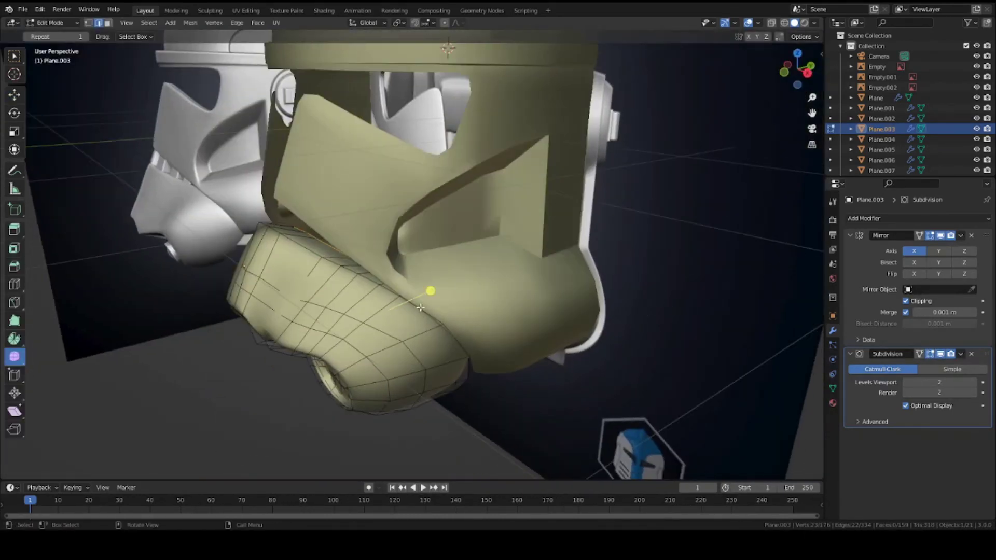
{"action": "key", "text": "ctrl+r"}
{"action": "left_click", "coordinate": [281, 268]}
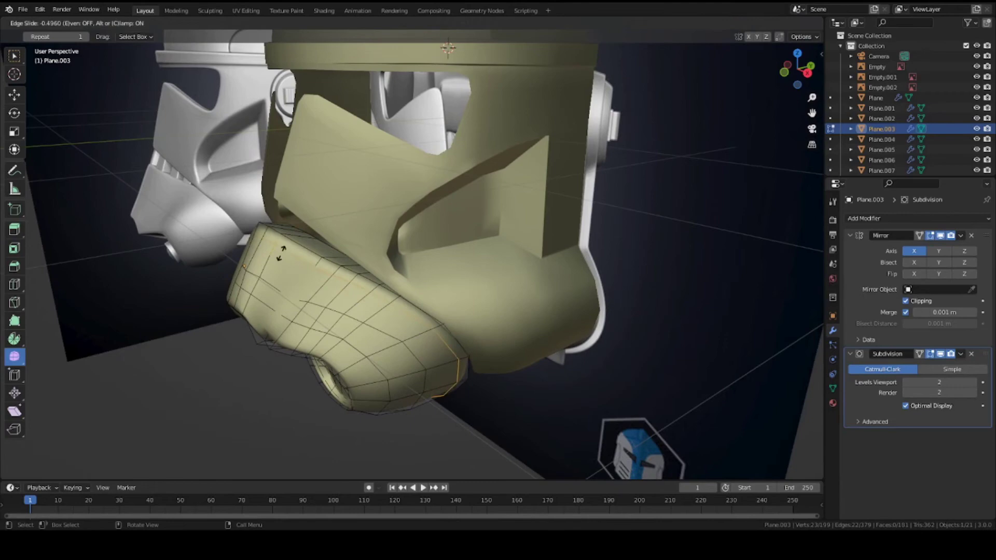
{"action": "left_click", "coordinate": [283, 245]}
- Slide individual edges along the mouthpiece's lower rear rim to even out the curve
{"action": "middle_click_drag", "start_coordinate": [350, 371], "coordinate": [332, 344]}
{"action": "key", "text": "g"}
{"action": "key", "text": "g"}
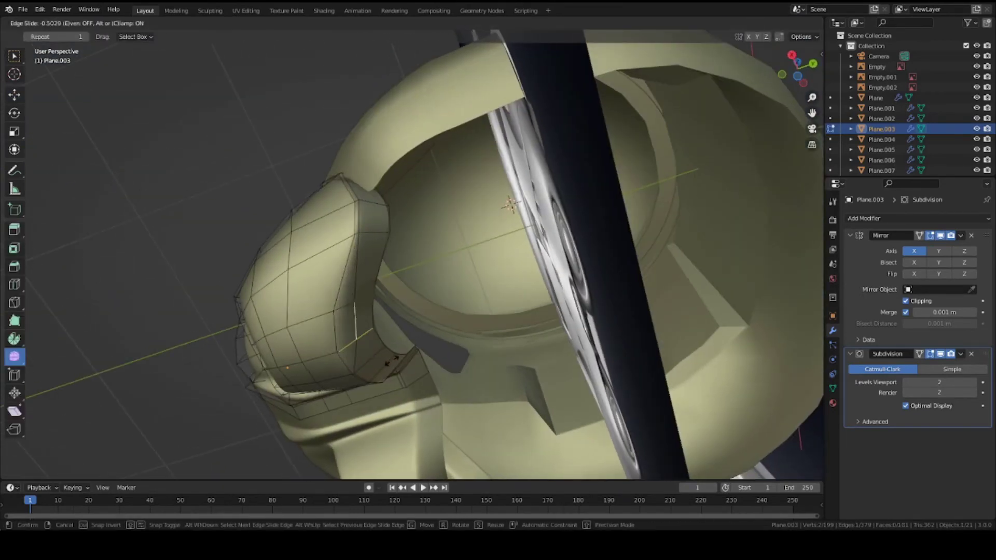
{"action": "left_click", "coordinate": [390, 362]}
{"action": "middle_click_drag", "start_coordinate": [398, 379], "coordinate": [398, 202]}
{"action": "key", "text": "g"}
{"action": "key", "text": "g"}
{"action": "left_click", "coordinate": [400, 373]}
- Slide the edges at the outer end of the mouthpiece's rear rim into better positions
{"action": "key", "text": "g"}
{"action": "key", "text": "g"}
{"action": "left_click", "coordinate": [236, 164]}
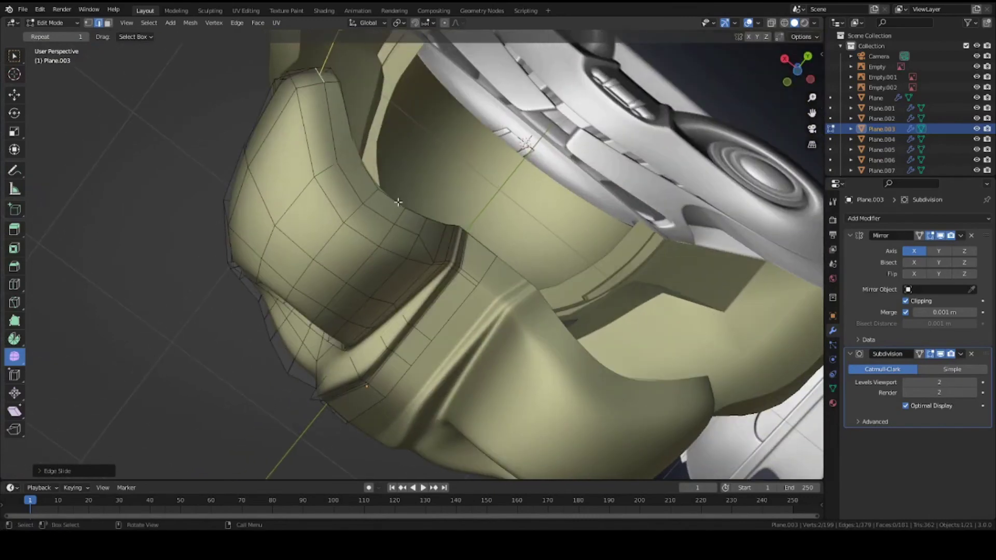
{"action": "key", "text": "g"}
{"action": "key", "text": "g"}
{"action": "left_click", "coordinate": [284, 97]}
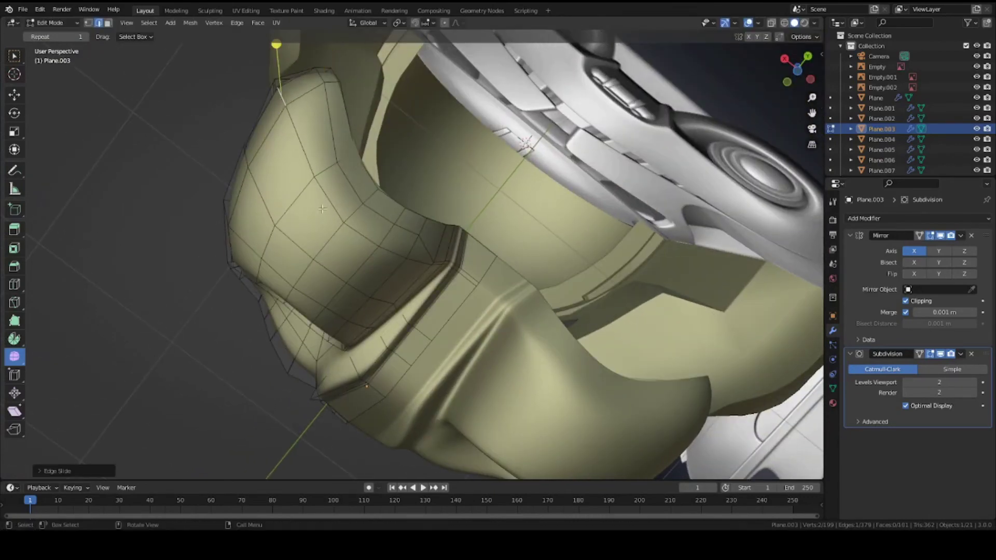
- Reshape the underside's rear rim by moving its edges freely and along Y
{"action": "middle_click_drag", "start_coordinate": [323, 208], "coordinate": [439, 362]}
{"action": "key", "text": "g"}
{"action": "left_click", "coordinate": [471, 321]}
{"action": "key", "text": "g"}
{"action": "key", "text": "y"}
{"action": "left_click", "coordinate": [485, 340]}
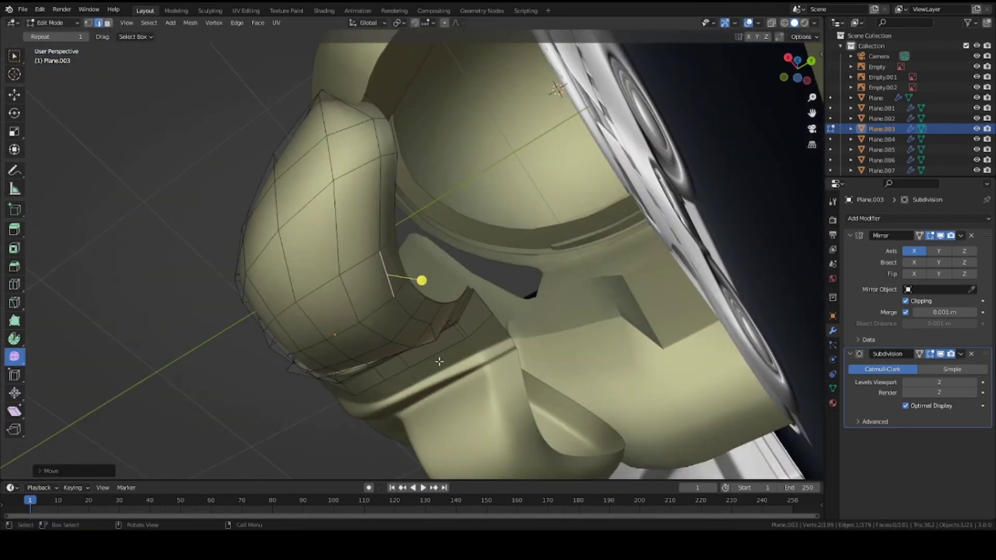
{"action": "middle_click_drag", "start_coordinate": [418, 318], "coordinate": [400, 300]}
{"action": "key", "text": "g"}
{"action": "key", "text": "y"}
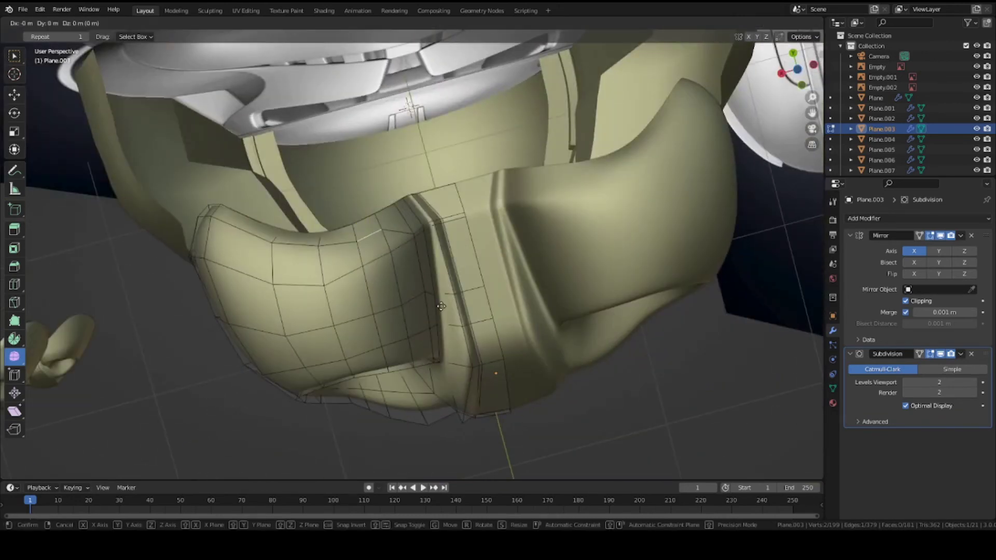
{"action": "left_click", "coordinate": [359, 183]}
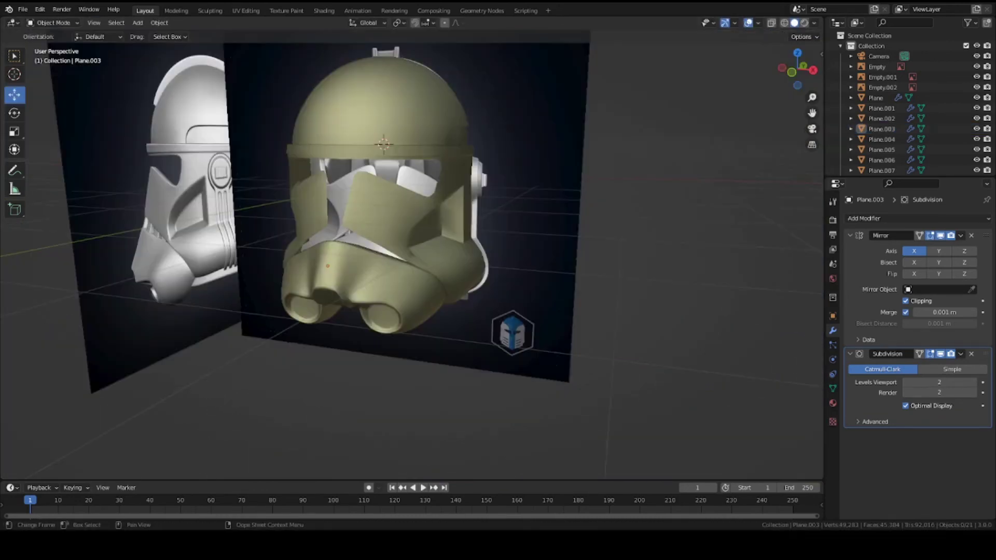
- Examine the gap between the cheek plates and the mouthpiece in front view
{"action": "scroll", "coordinate": [428, 307], "scroll_direction": "up", "scroll_amount": 3}
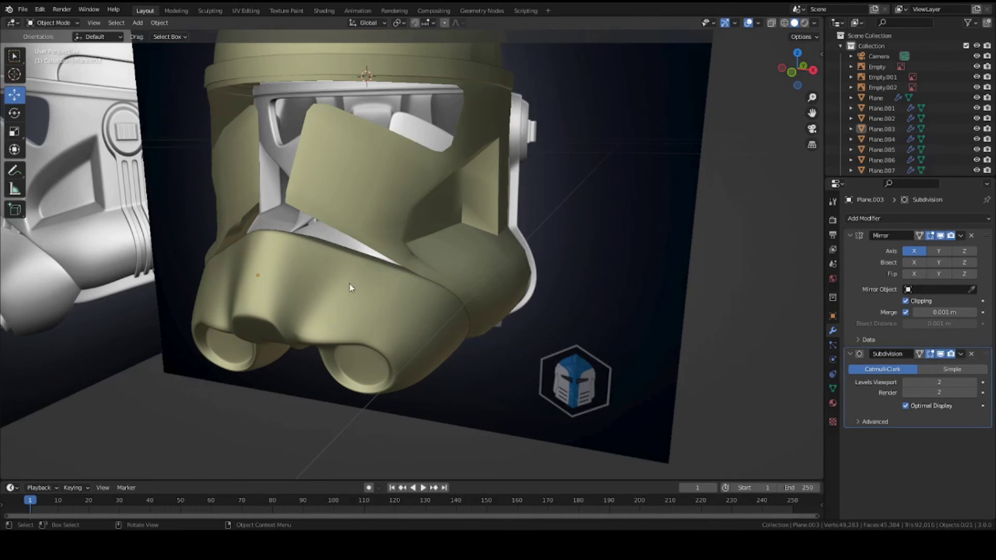
{"action": "key", "text": "KP_1"}
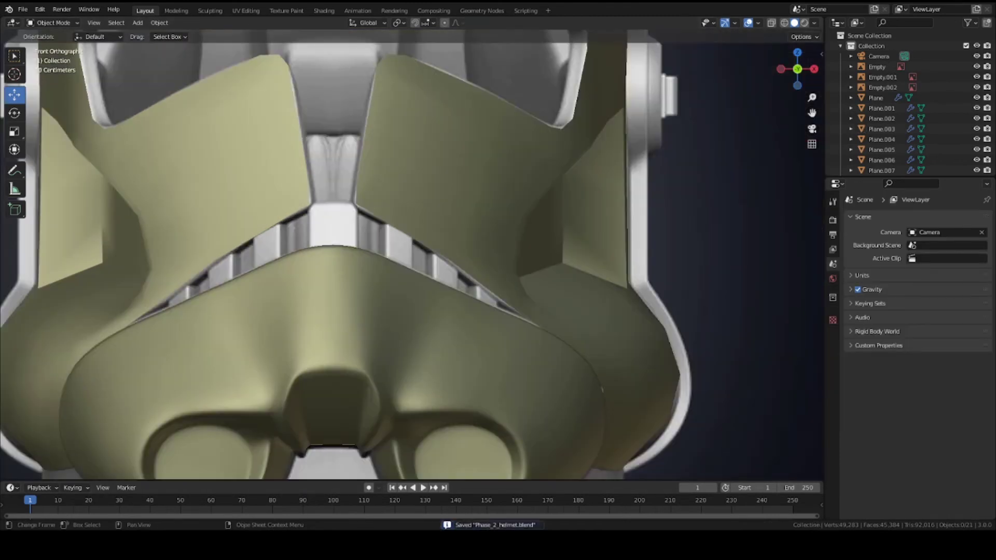
{"action": "scroll", "coordinate": [365, 317], "scroll_direction": "up", "scroll_amount": 3}
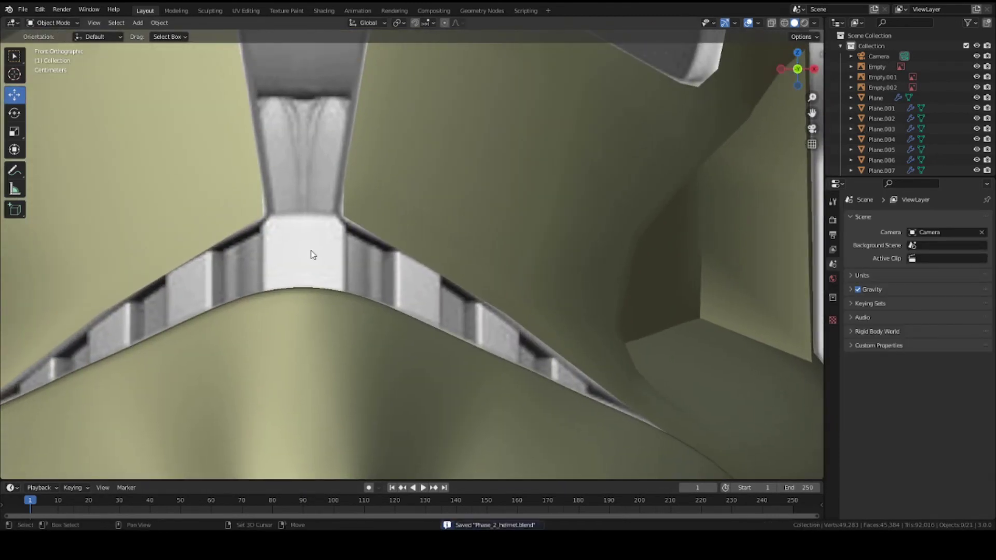
{"action": "key", "text": "shift+a"}
{"action": "mouse_move", "coordinate": [319, 271]}
{"action": "left_click", "coordinate": [390, 282]}
{"action": "key", "text": "ctrl+z"}
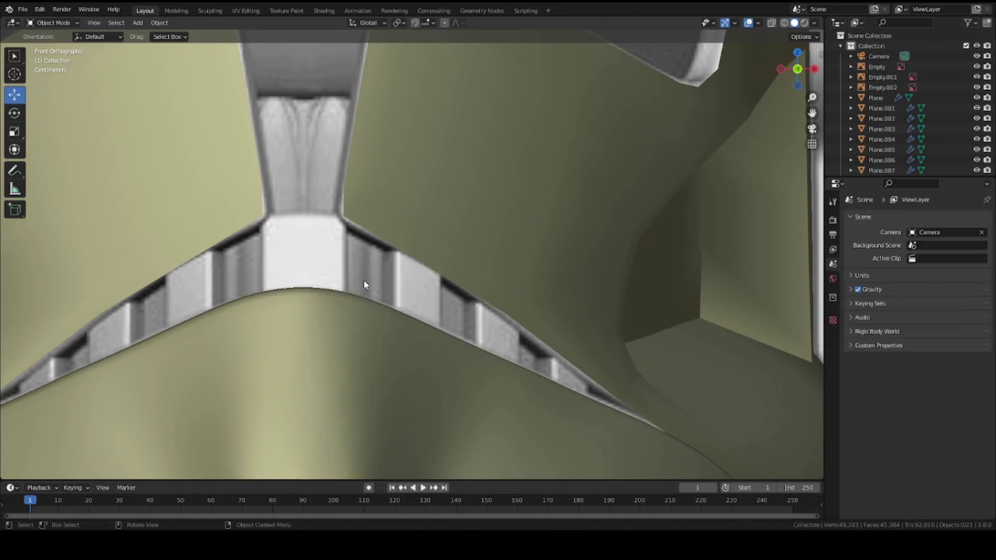
- Add a cube, scale it down and move it down toward the centre block above the mouthpiece
{"action": "key", "text": "shift+a"}
{"action": "left_click", "coordinate": [378, 289]}
{"action": "key", "text": "s"}
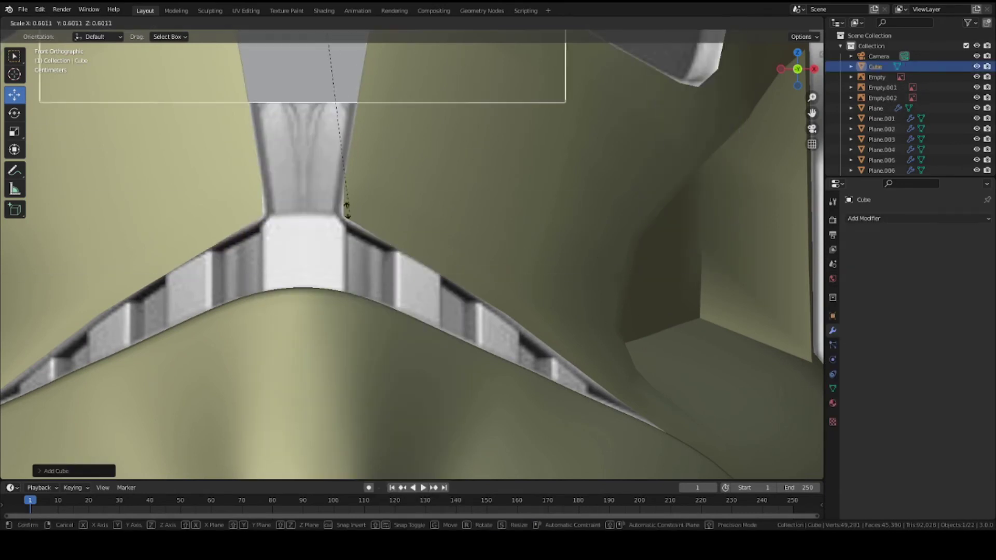
{"action": "left_click", "coordinate": [302, 143]}
{"action": "key", "text": "g"}
{"action": "left_click", "coordinate": [304, 353]}
- Resize the cube, move it along Z onto the reference's centre block and adjust its width along X
{"action": "key", "text": "s"}
{"action": "left_click", "coordinate": [336, 151]}
{"action": "key", "text": "g"}
{"action": "key", "text": "z"}
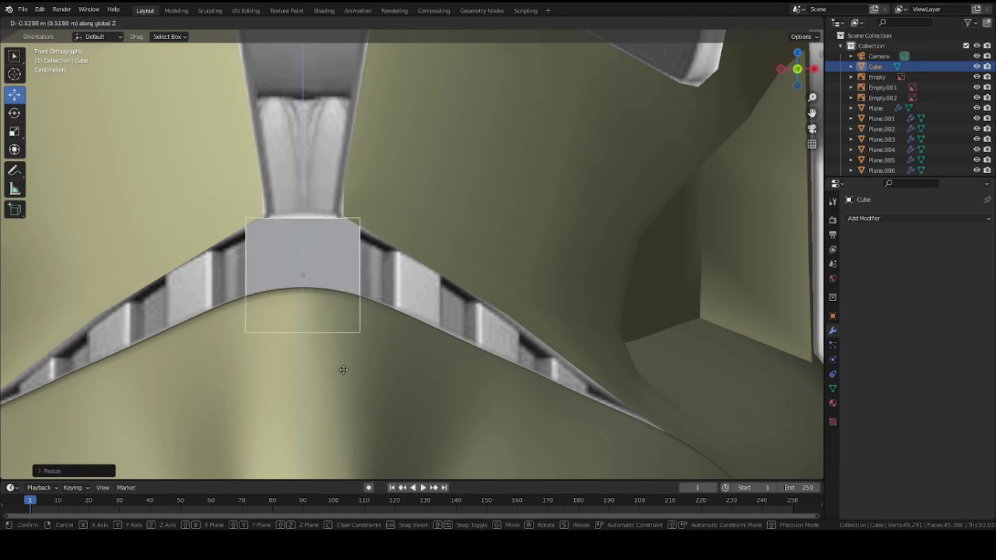
{"action": "left_click", "coordinate": [335, 364]}
{"action": "key", "text": "s"}
{"action": "key", "text": "x"}
{"action": "left_click", "coordinate": [418, 326]}
- Fit the cube into the gap behind the mouthpiece's top edge, scaling its depth along Y and shifting it along Y
{"action": "middle_click_drag", "start_coordinate": [418, 327], "coordinate": [324, 330]}
{"action": "key", "text": "g"}
{"action": "left_click", "coordinate": [267, 304]}
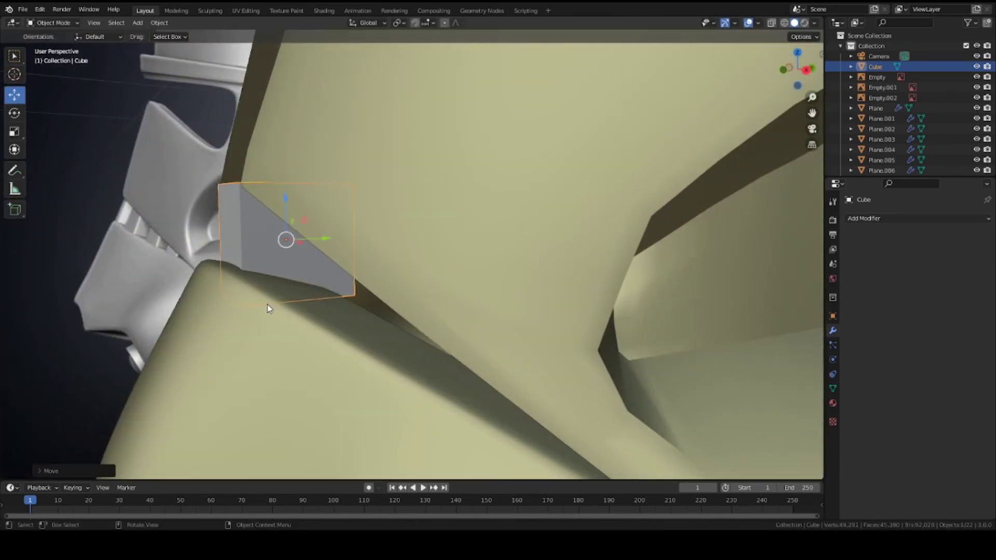
{"action": "middle_click_drag", "start_coordinate": [267, 304], "coordinate": [314, 337]}
{"action": "key", "text": "s"}
{"action": "key", "text": "y"}
{"action": "left_click", "coordinate": [341, 296]}
{"action": "key", "text": "g"}
{"action": "key", "text": "y"}
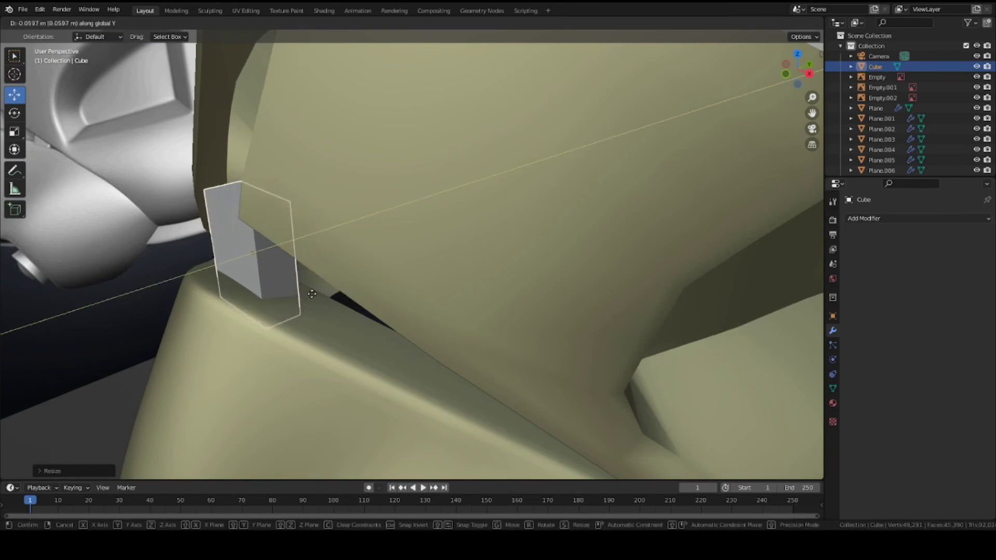
{"action": "left_click", "coordinate": [317, 305]}
- Adjust the cube's scale and compare it with the reference's centre block in front view
{"action": "key", "text": "s"}
{"action": "left_click", "coordinate": [435, 313]}
{"action": "middle_click_drag", "start_coordinate": [438, 314], "coordinate": [450, 299]}
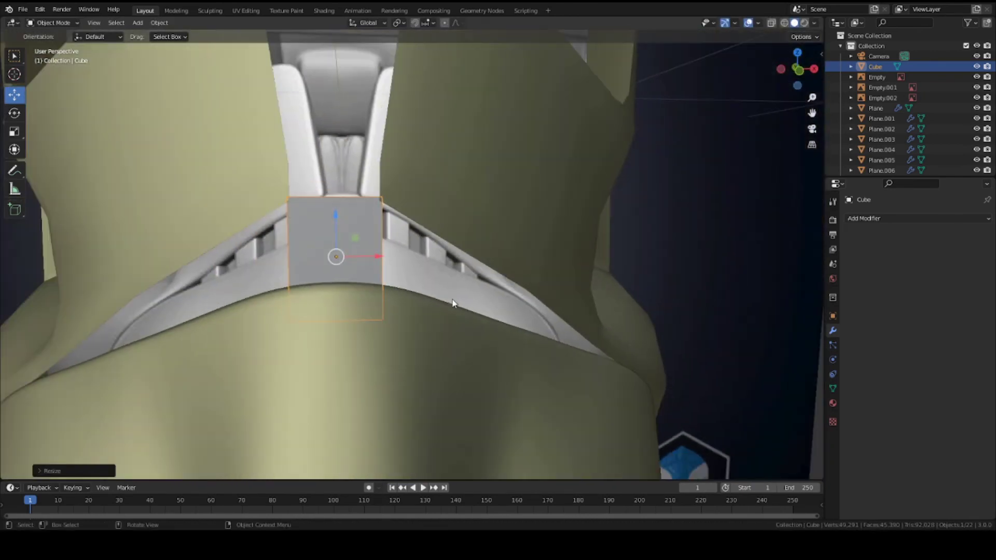
{"action": "key", "text": "KP_1"}
{"action": "scroll", "coordinate": [456, 313], "scroll_direction": "up", "scroll_amount": 2}
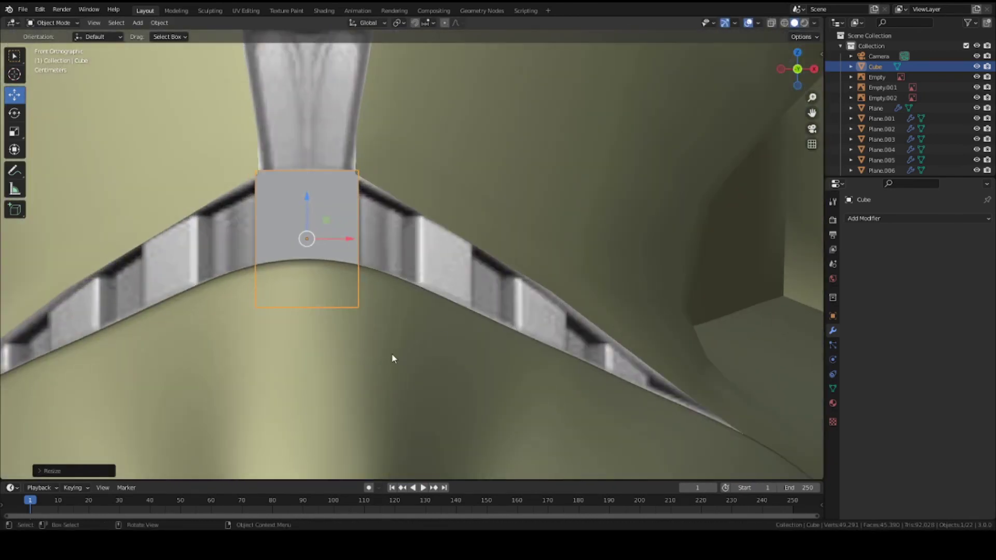
{"action": "middle_click_drag", "start_coordinate": [394, 358], "coordinate": [365, 356], "text": "shift"}
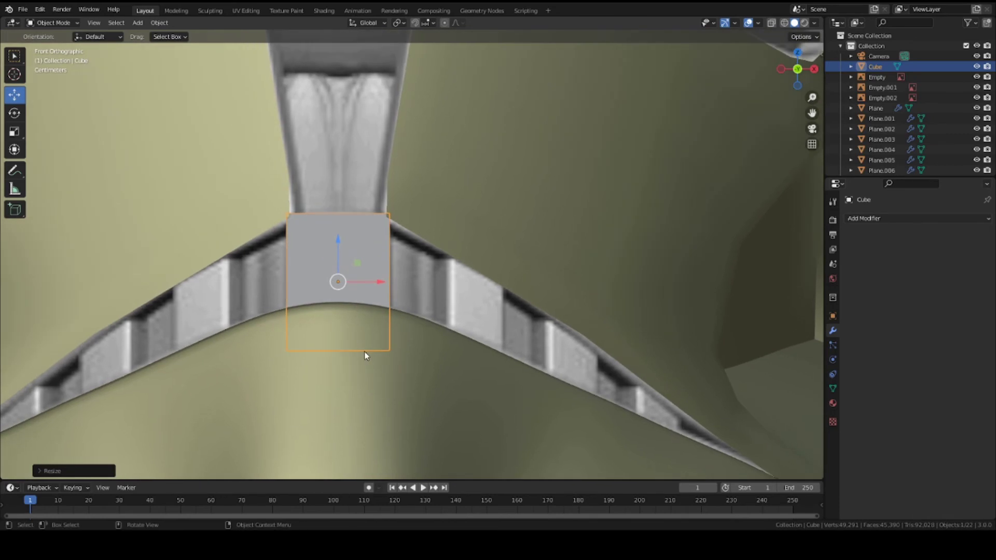
- Duplicate the centre block along X onto the reference's neighbouring block and scale the copy down to about 0.6
{"action": "key", "text": "Tab"}
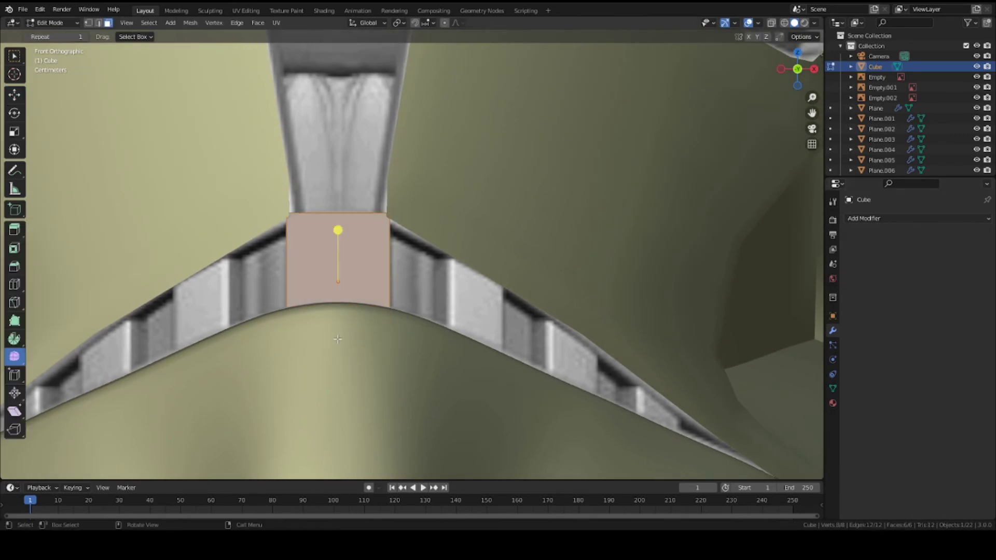
{"action": "key", "text": "Tab"}
{"action": "middle_click_drag", "start_coordinate": [338, 319], "coordinate": [318, 307], "text": "shift"}
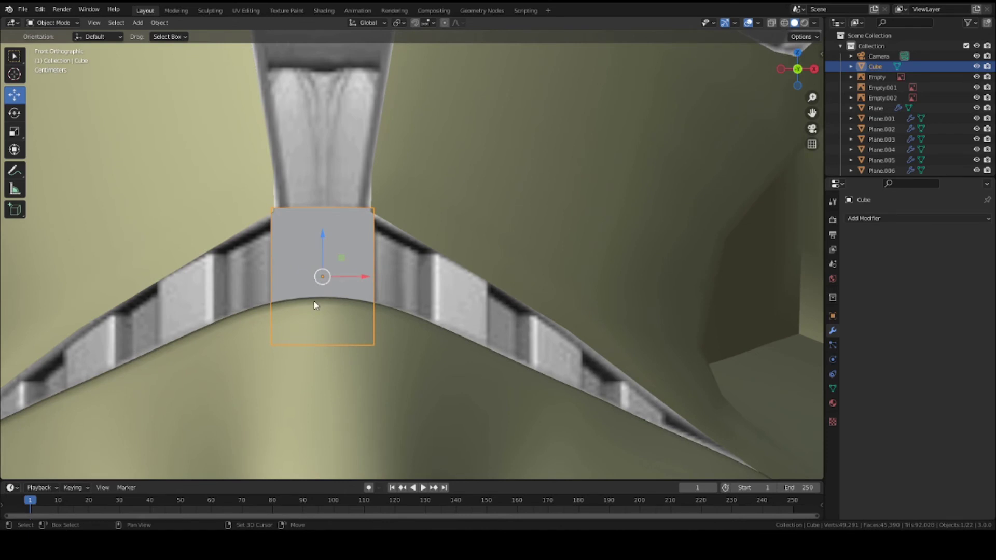
{"action": "key", "text": "shift+d"}
{"action": "key", "text": "x"}
{"action": "left_click", "coordinate": [462, 314]}
{"action": "key", "text": "s"}
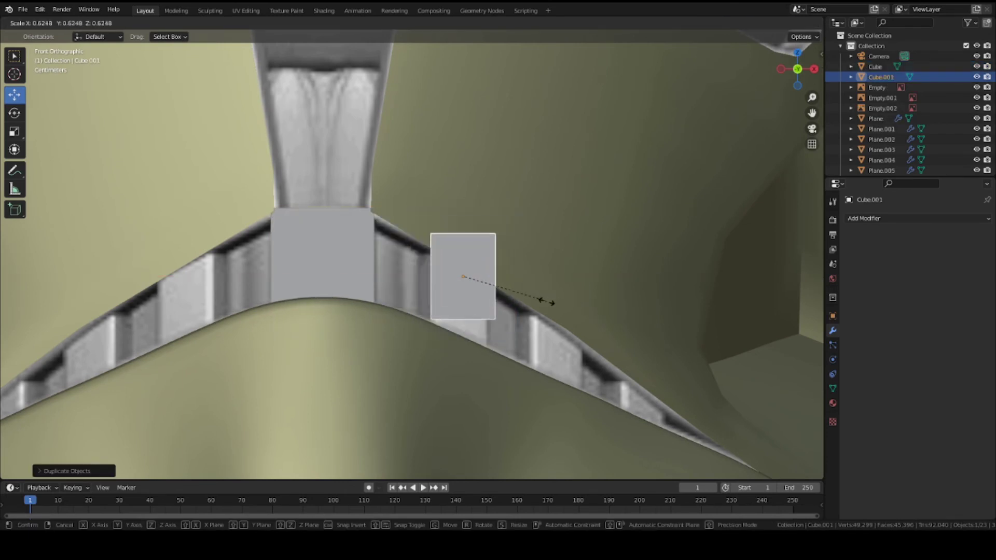
{"action": "left_click", "coordinate": [532, 296]}
- Move the duplicated block along Z, X and Y into the gap between the mouthpiece and the cheek plate
{"action": "key", "text": "g"}
{"action": "key", "text": "z"}
{"action": "left_click", "coordinate": [535, 335]}
{"action": "key", "text": "g"}
{"action": "middle_click_drag", "start_coordinate": [536, 338], "coordinate": [467, 337]}
{"action": "key", "text": "x"}
{"action": "left_click", "coordinate": [471, 334]}
{"action": "key", "text": "g"}
{"action": "key", "text": "y"}
{"action": "left_click", "coordinate": [420, 326]}
- Rotate the side block about Z to follow the curve of the gap and adjust its height along Z
{"action": "key", "text": "r"}
{"action": "key", "text": "z"}
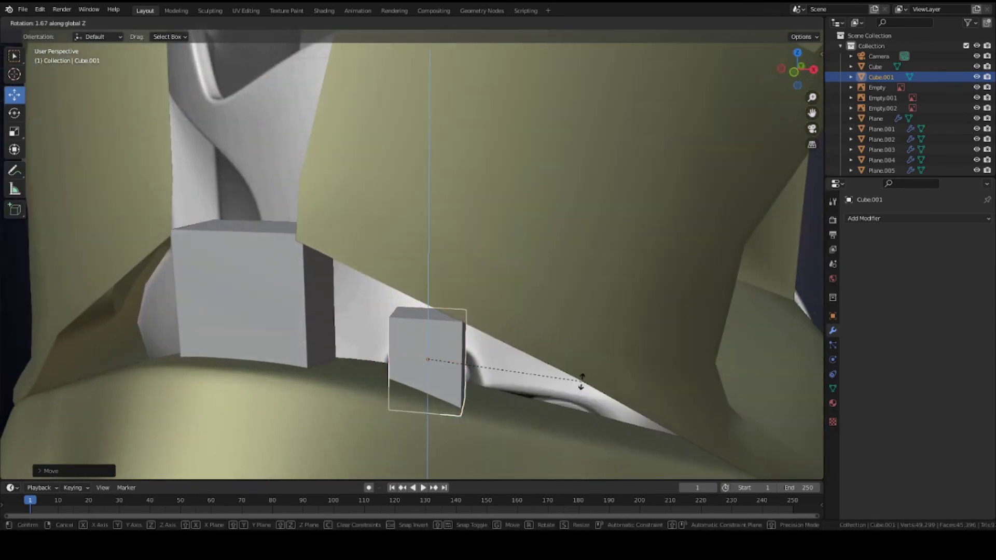
{"action": "left_click", "coordinate": [547, 363]}
{"action": "middle_click_drag", "start_coordinate": [547, 363], "coordinate": [563, 342]}
{"action": "key", "text": "r"}
{"action": "key", "text": "z"}
{"action": "left_click", "coordinate": [649, 373]}
{"action": "key", "text": "g"}
{"action": "key", "text": "z"}
{"action": "left_click", "coordinate": [580, 345]}
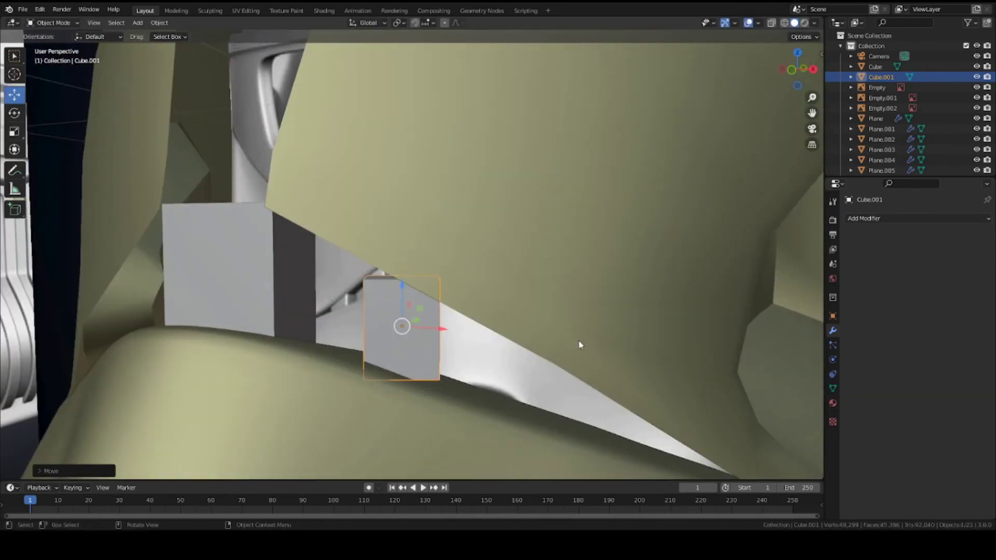
{"action": "key", "text": "r"}
{"action": "left_click", "coordinate": [581, 345]}
- Stretch the side block along Z so it fills the gap, and save the file
{"action": "key", "text": "s"}
{"action": "key", "text": "z"}
{"action": "left_click", "coordinate": [643, 414]}
{"action": "key", "text": "a"}
{"action": "key", "text": "a"}
{"action": "key", "text": "ctrl+s"}
- Add a Mirror modifier to the side block with the centre cube as mirror object, and save the file
{"action": "middle_click_drag", "start_coordinate": [518, 380], "coordinate": [526, 336]}
{"action": "left_click", "coordinate": [467, 291]}
{"action": "key", "text": "KP_1"}
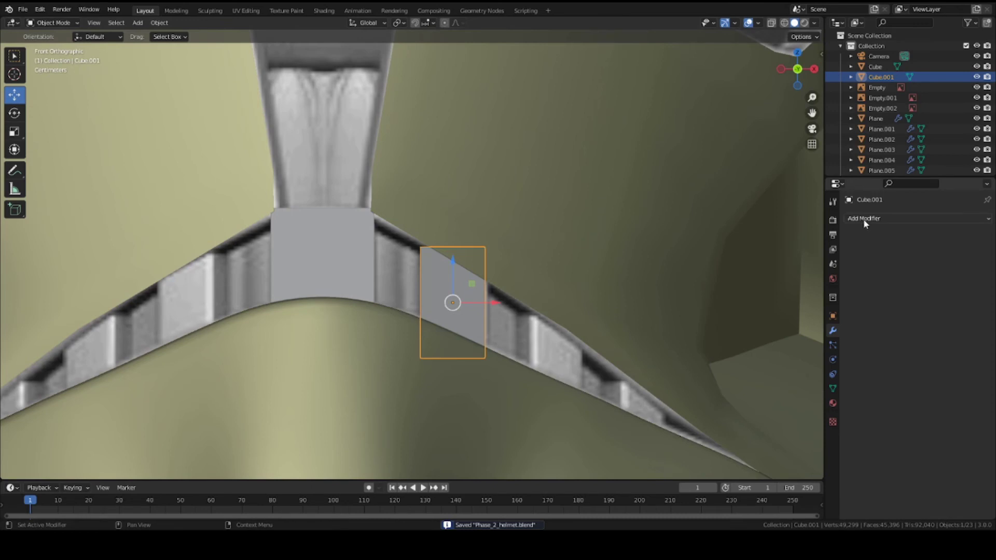
{"action": "left_click", "coordinate": [882, 218]}
{"action": "left_click", "coordinate": [780, 339]}
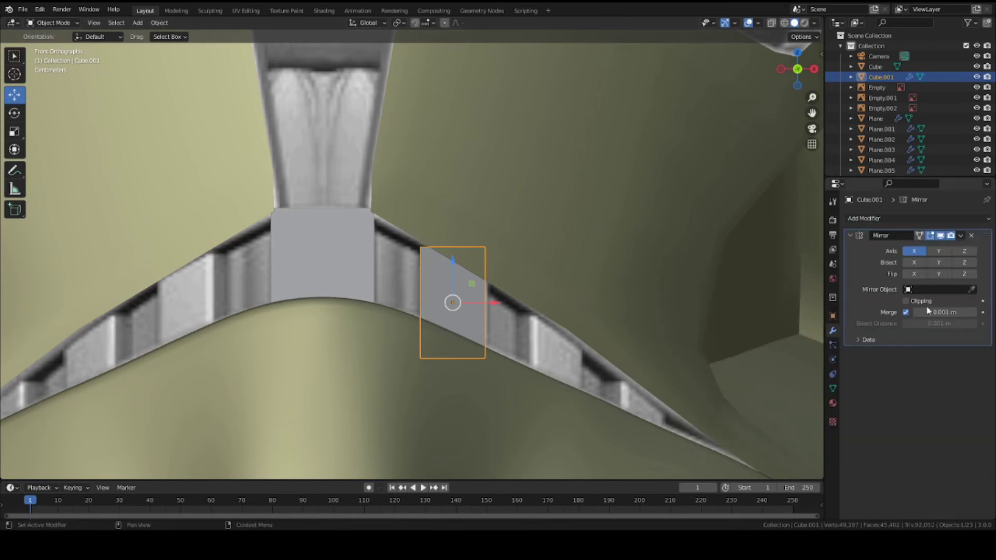
{"action": "left_click", "coordinate": [972, 290]}
{"action": "left_click", "coordinate": [353, 247]}
{"action": "middle_click_drag", "start_coordinate": [349, 253], "coordinate": [406, 307]}
{"action": "key", "text": "alt+a"}
{"action": "key", "text": "ctrl+s"}
- Duplicate the mirrored side block along X and shift the copy along Z and Y to place the next block outward
{"action": "left_click", "coordinate": [422, 278]}
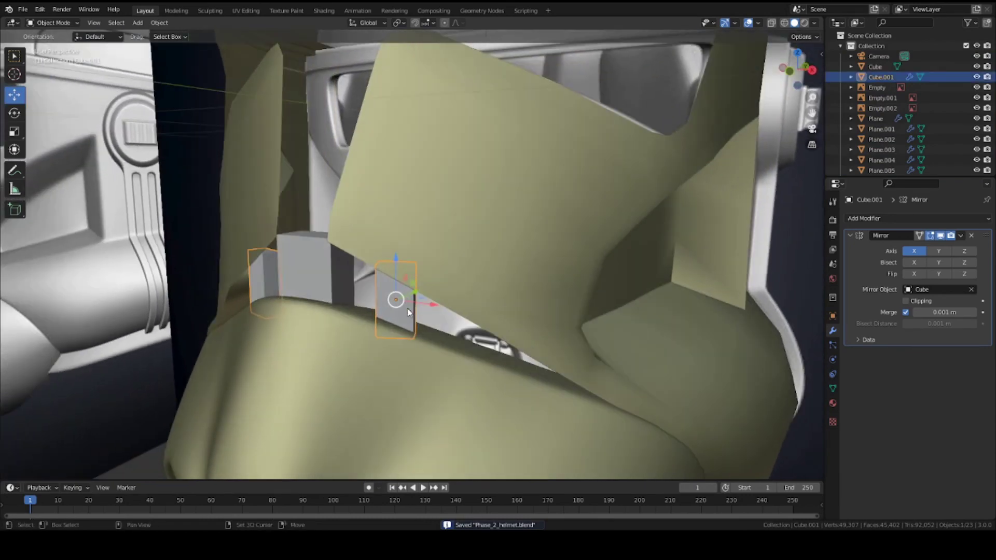
{"action": "key", "text": "shift+d"}
{"action": "key", "text": "x"}
{"action": "left_click", "coordinate": [471, 324]}
{"action": "mouse_move", "coordinate": [471, 325]}
{"action": "middle_mouse_down"}
{"action": "mouse_move", "coordinate": [389, 283]}
{"action": "mouse_move", "coordinate": [375, 306]}
{"action": "mouse_move", "coordinate": [488, 316]}
{"action": "middle_mouse_up"}
{"action": "key", "text": "g"}
{"action": "key", "text": "z"}
{"action": "left_click", "coordinate": [389, 297]}
{"action": "key", "text": "g"}
{"action": "key", "text": "y"}
{"action": "left_click", "coordinate": [407, 309]}
{"action": "key", "text": "alt+a"}
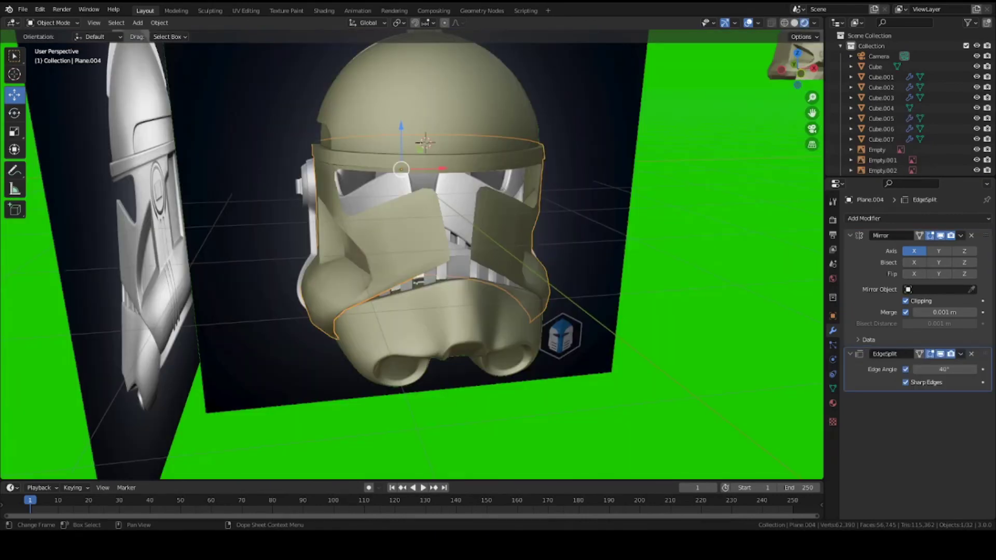
- Save the file and inspect the cheek plates and the block detail from the side
{"action": "middle_click_drag", "start_coordinate": [353, 256], "coordinate": [302, 249]}
{"action": "scroll", "coordinate": [302, 249], "scroll_direction": "up", "scroll_amount": 2}
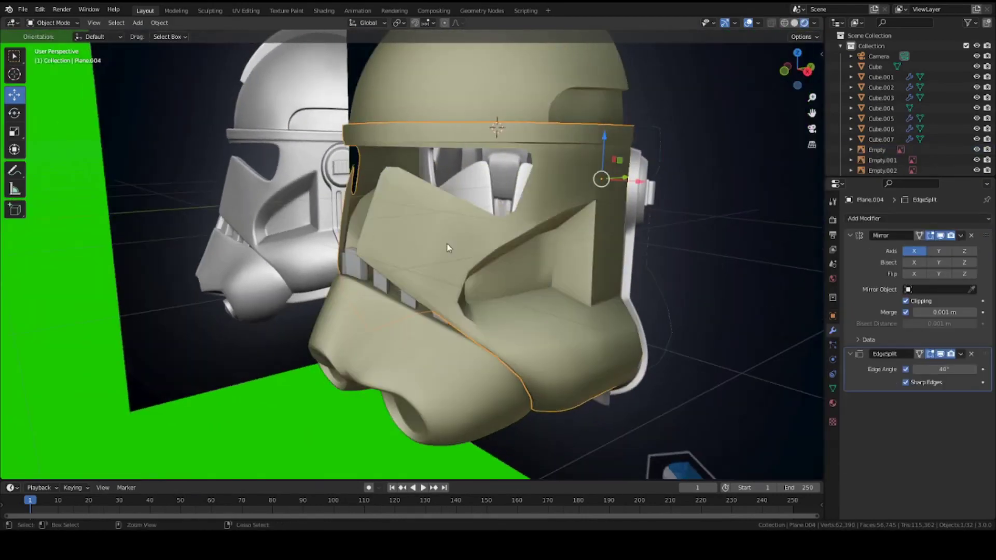
{"action": "key", "text": "ctrl+s"}
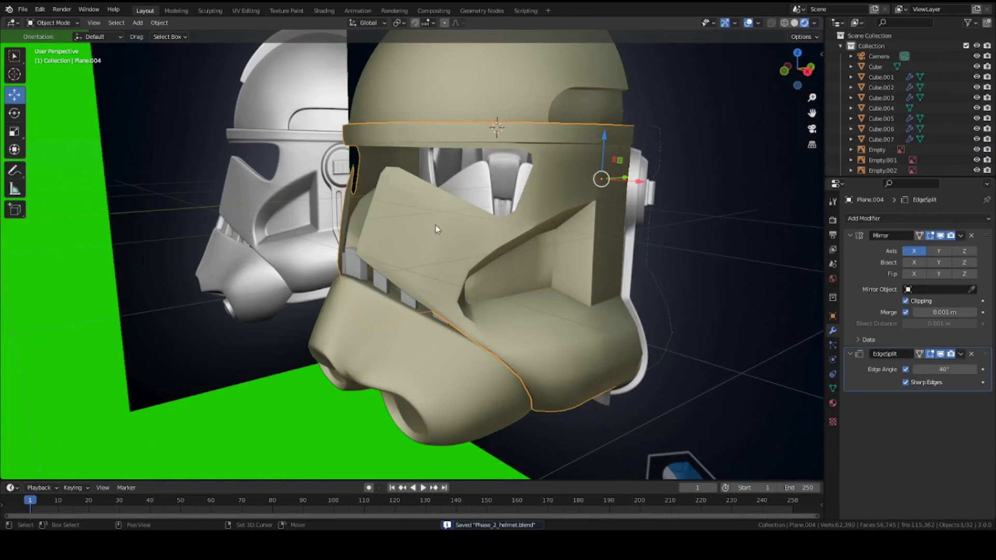
{"action": "middle_click_drag", "start_coordinate": [435, 225], "coordinate": [249, 316], "text": "shift"}
{"action": "scroll", "coordinate": [360, 286], "scroll_direction": "up", "scroll_amount": 4}
{"action": "scroll", "coordinate": [179, 329], "scroll_direction": "down", "scroll_amount": 3}
{"action": "scroll", "coordinate": [249, 316], "scroll_direction": "up", "scroll_amount": 2}
{"action": "scroll", "coordinate": [280, 331], "scroll_direction": "down", "scroll_amount": 2}
{"action": "middle_click_drag", "start_coordinate": [374, 288], "coordinate": [345, 298]}
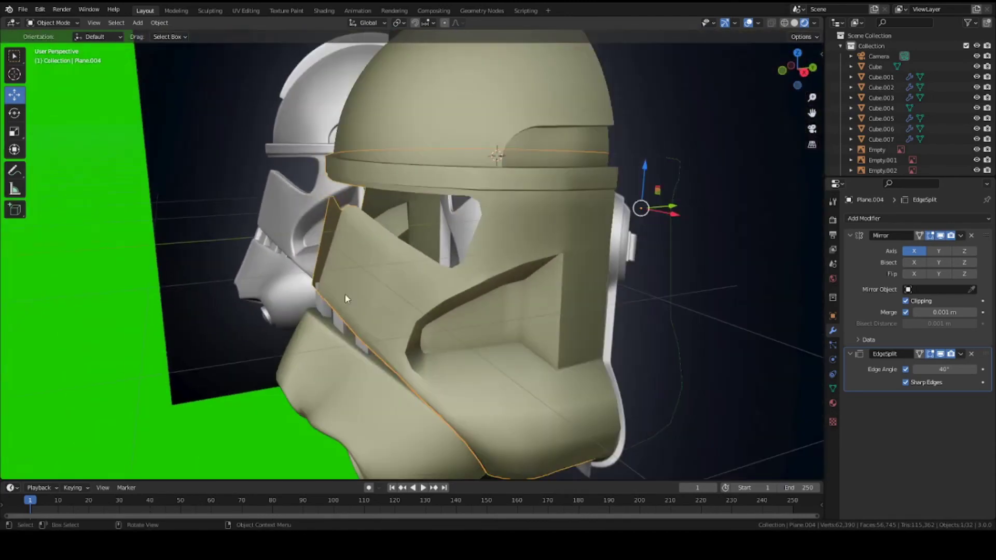
- Extrude all faces of the brow and cheek plate shell and scale them inward to give it thickness, saving the file
{"action": "key", "text": "Tab"}
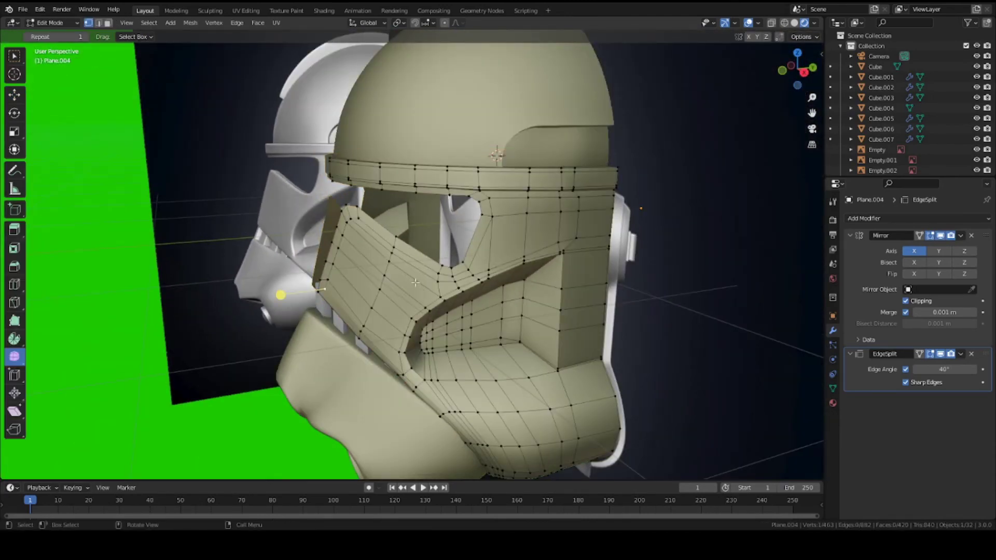
{"action": "key", "text": "a"}
{"action": "middle_click_drag", "start_coordinate": [410, 289], "coordinate": [470, 282]}
{"action": "key", "text": "ctrl+s"}
{"action": "scroll", "coordinate": [470, 282], "scroll_direction": "up", "scroll_amount": 3}
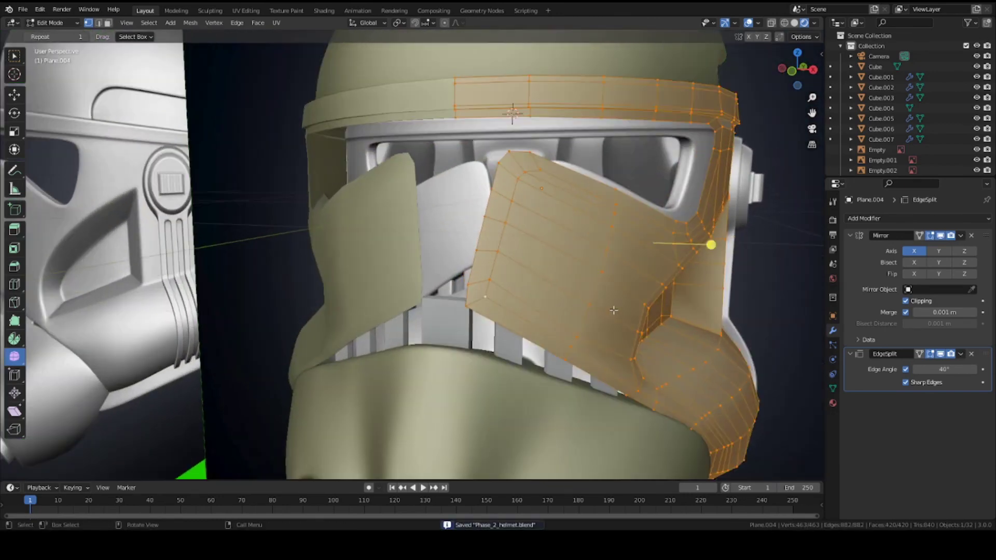
{"action": "key", "text": "3"}
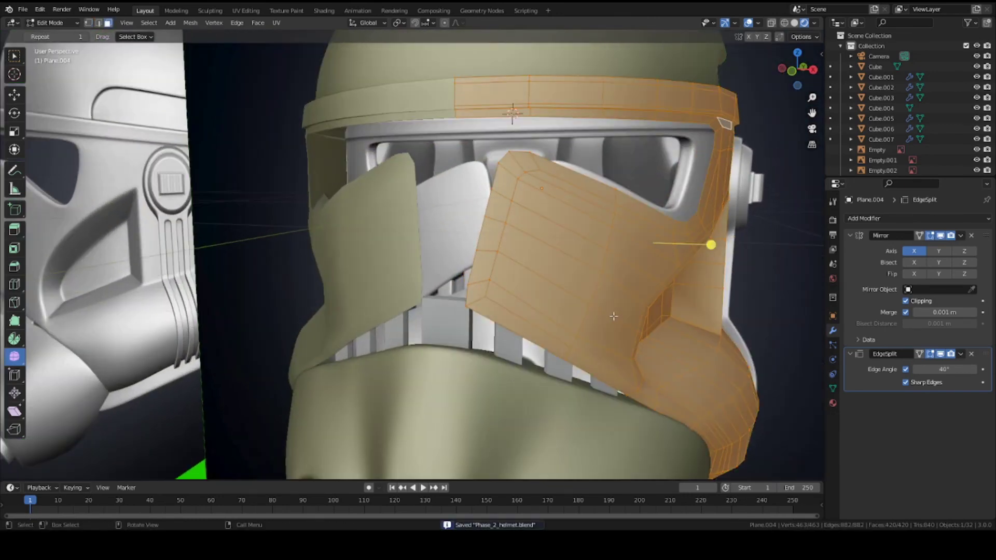
{"action": "left_click", "coordinate": [718, 331]}
{"action": "key", "text": "s"}
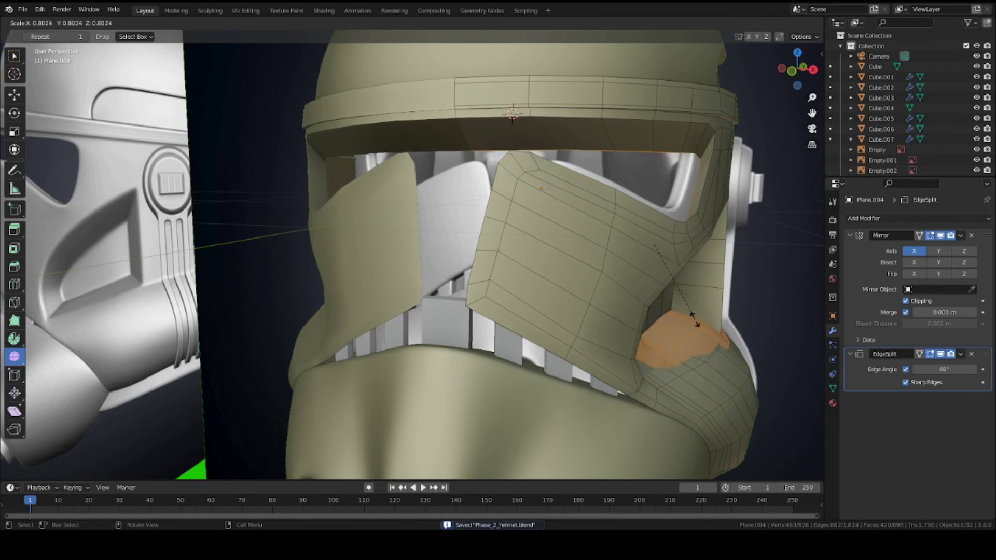
{"action": "left_click", "coordinate": [694, 319]}
{"action": "key", "text": "e"}
{"action": "left_click", "coordinate": [686, 317]}
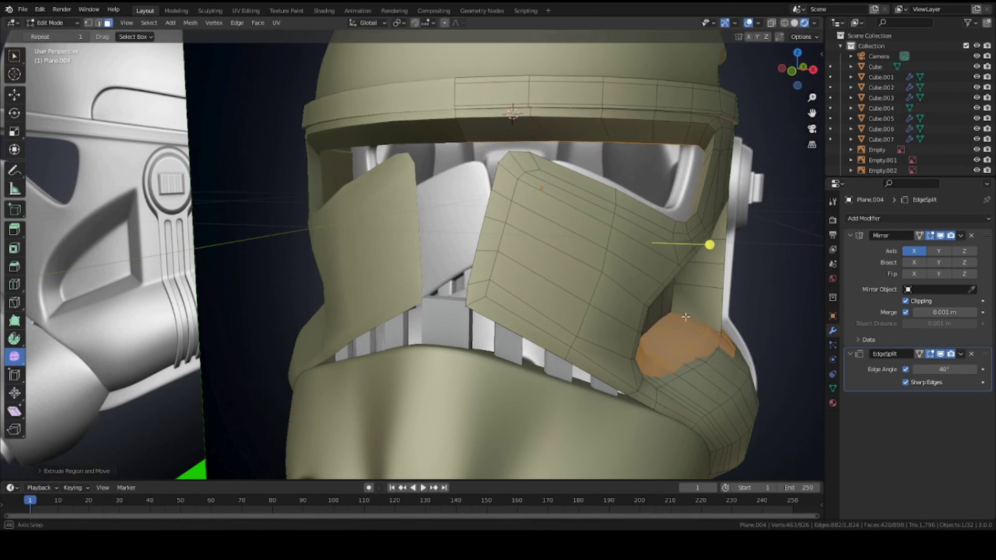
- Shift the extruded inner faces along X and check the shell's thickness around the visor opening and cheek
{"action": "middle_click_drag", "start_coordinate": [685, 316], "coordinate": [648, 296]}
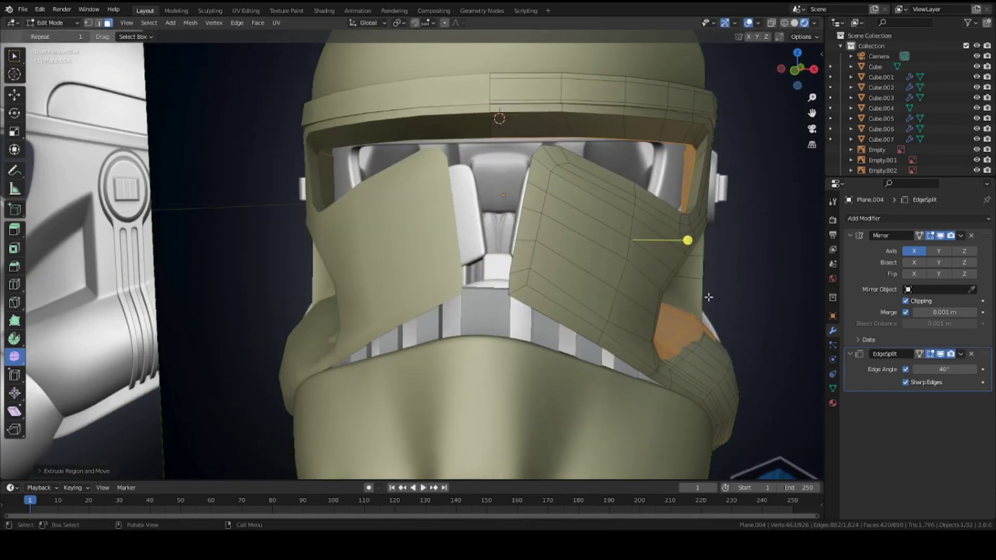
{"action": "key", "text": "g"}
{"action": "key", "text": "x"}
{"action": "left_click", "coordinate": [690, 294]}
{"action": "middle_click_drag", "start_coordinate": [690, 295], "coordinate": [594, 295]}
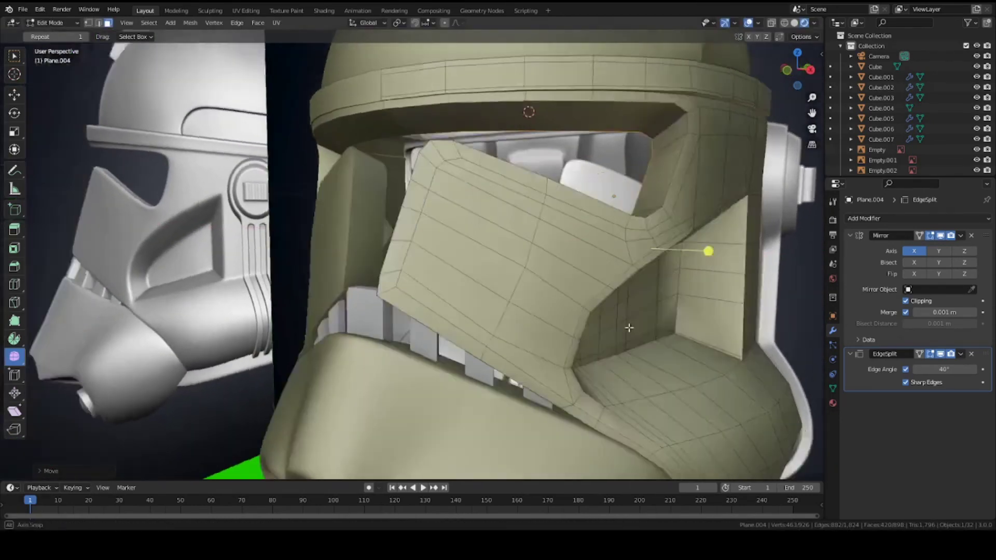
{"action": "middle_click_drag", "start_coordinate": [629, 328], "coordinate": [560, 322]}
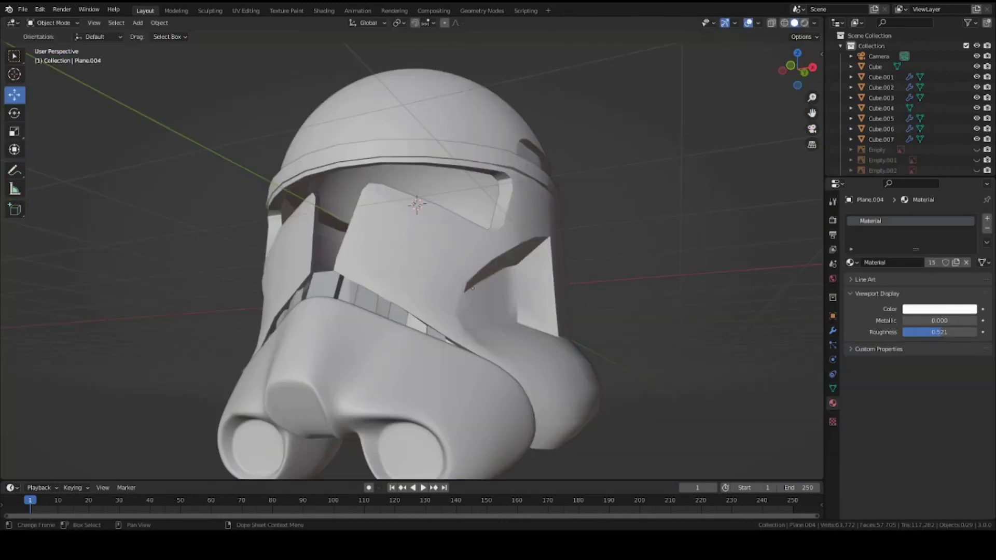